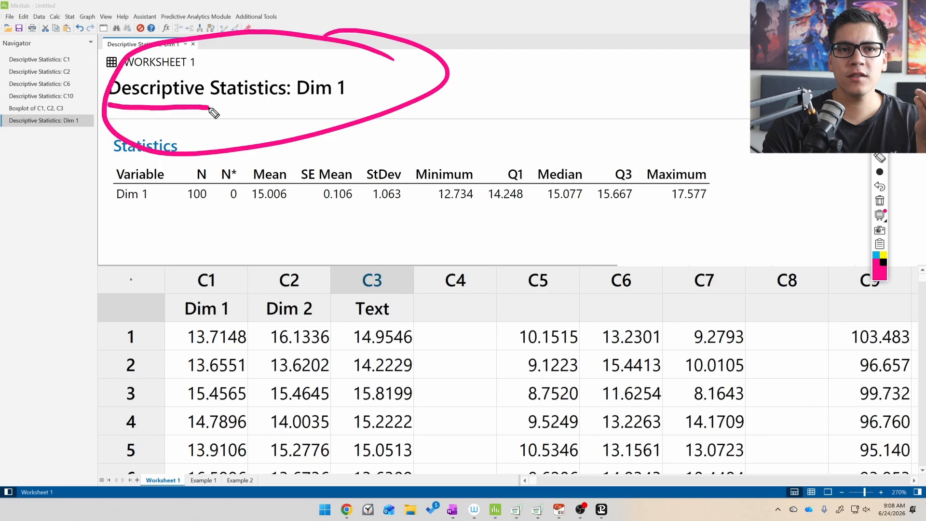
Write "Inferential" in pink beside the results heading, mark the Dim 1 column and "Descriptive Statistics", and erase all annotations
mouse_move(518, 82)
left_mouse_down()
mouse_move(527, 100)
mouse_move(584, 99)
mouse_move(585, 111)
mouse_move(688, 122)
mouse_move(702, 113)
left_mouse_up()
left_click(705, 118)
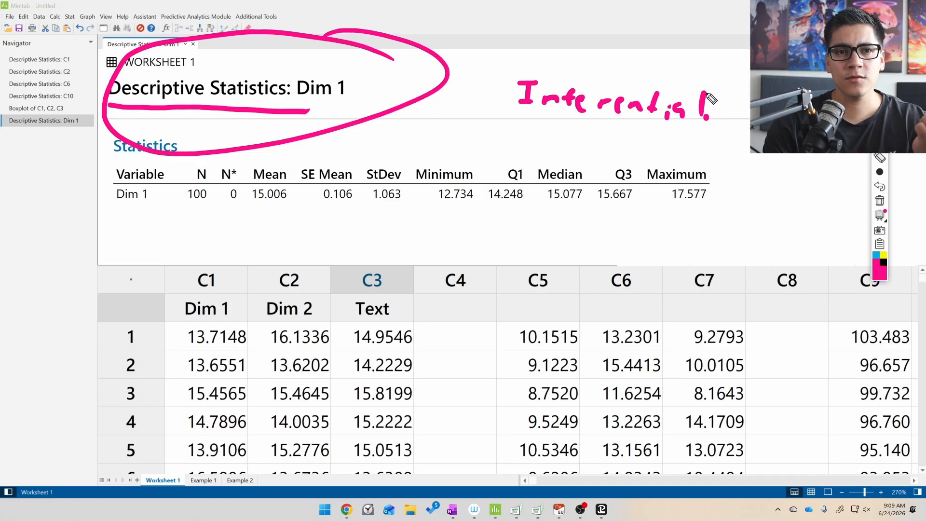
left_click_drag(245, 252, 250, 295)
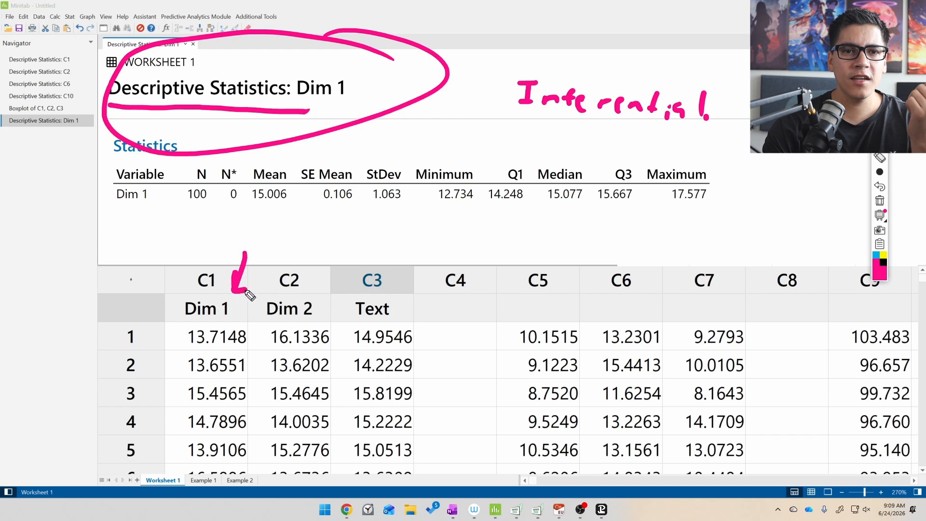
mouse_move(206, 63)
left_mouse_down()
mouse_move(79, 121)
mouse_move(316, 79)
mouse_move(231, 62)
left_mouse_up()
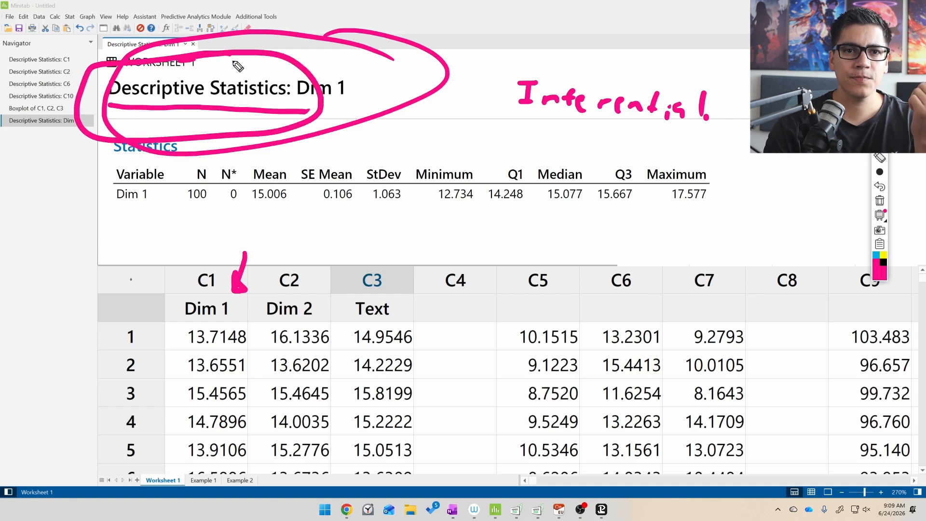
left_click(878, 205)
Circle the N and StDev results in pink and label them "Number" and "σ" with arrows
mouse_move(215, 159)
left_mouse_down()
mouse_move(220, 195)
mouse_move(217, 157)
left_mouse_up()
mouse_move(256, 123)
left_mouse_down()
mouse_move(244, 136)
mouse_move(285, 120)
mouse_move(388, 121)
mouse_move(408, 133)
mouse_move(357, 167)
mouse_move(415, 161)
mouse_move(383, 155)
left_mouse_up()
mouse_move(456, 125)
left_mouse_down()
mouse_move(424, 153)
mouse_move(443, 151)
left_mouse_up()
mouse_move(487, 119)
left_mouse_down()
mouse_move(482, 113)
mouse_move(505, 111)
left_mouse_up()
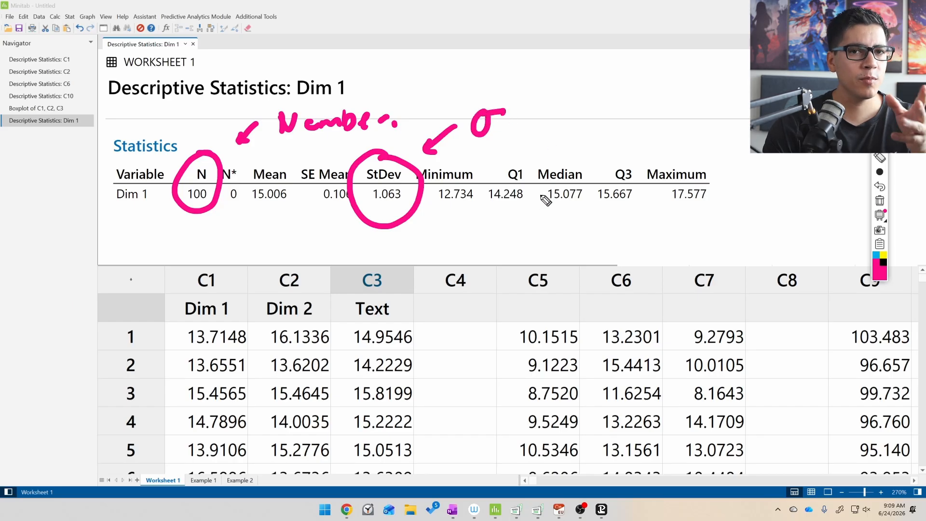
Circle the Minimum result in pink, label it "Min", and draw an arrow to the Dim 1 column
left_click_drag(461, 210, 459, 235)
mouse_move(472, 169)
left_mouse_down()
mouse_move(412, 205)
mouse_move(460, 146)
left_mouse_up()
mouse_move(431, 275)
left_mouse_down()
mouse_move(436, 257)
mouse_move(455, 275)
mouse_move(490, 272)
left_mouse_up()
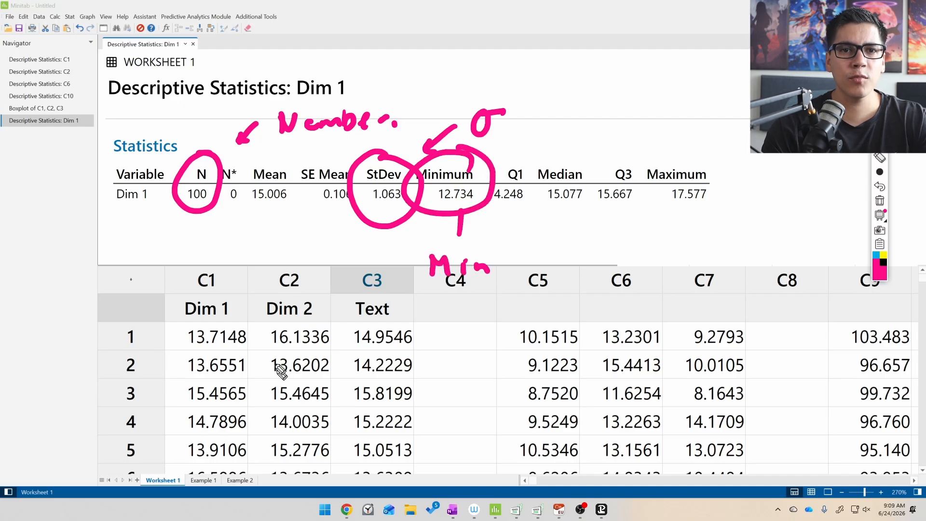
left_click_drag(253, 271, 236, 297)
Circle the Q1 result in pink and label it "Q1" with an arrow
mouse_move(533, 155)
left_mouse_down()
mouse_move(484, 195)
mouse_move(535, 153)
left_mouse_up()
mouse_move(585, 129)
left_mouse_down()
mouse_move(559, 145)
mouse_move(574, 145)
left_mouse_up()
left_click_drag(626, 99, 623, 116)
left_click_drag(622, 118, 632, 127)
mouse_move(663, 95)
left_mouse_down()
mouse_move(665, 125)
mouse_move(664, 92)
left_mouse_up()
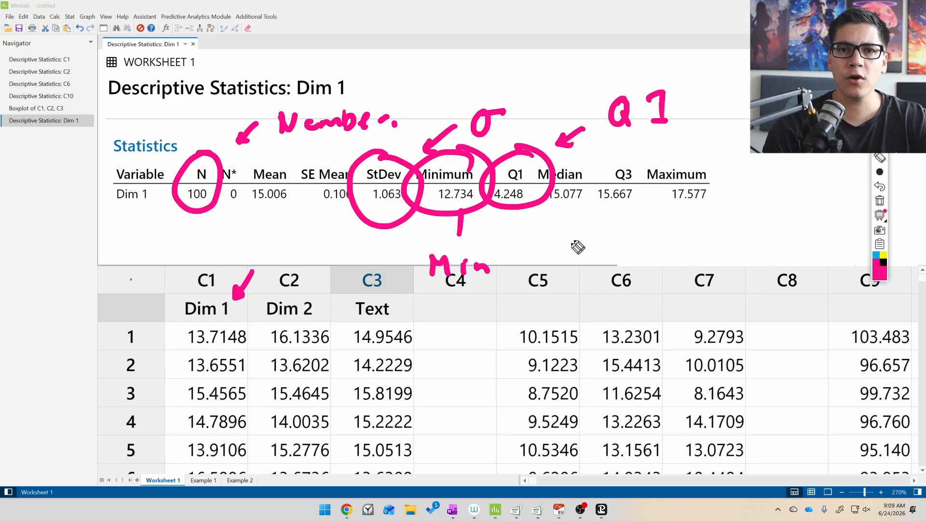
Circle the Median result in pink and label it "50%" with an arrow
mouse_move(584, 165)
left_mouse_down()
mouse_move(594, 193)
mouse_move(576, 157)
left_mouse_up()
mouse_move(565, 234)
left_mouse_down()
mouse_move(551, 236)
mouse_move(547, 253)
left_mouse_up()
mouse_move(572, 236)
left_mouse_down()
mouse_move(601, 235)
mouse_move(584, 267)
left_mouse_up()
left_click_drag(612, 257, 617, 262)
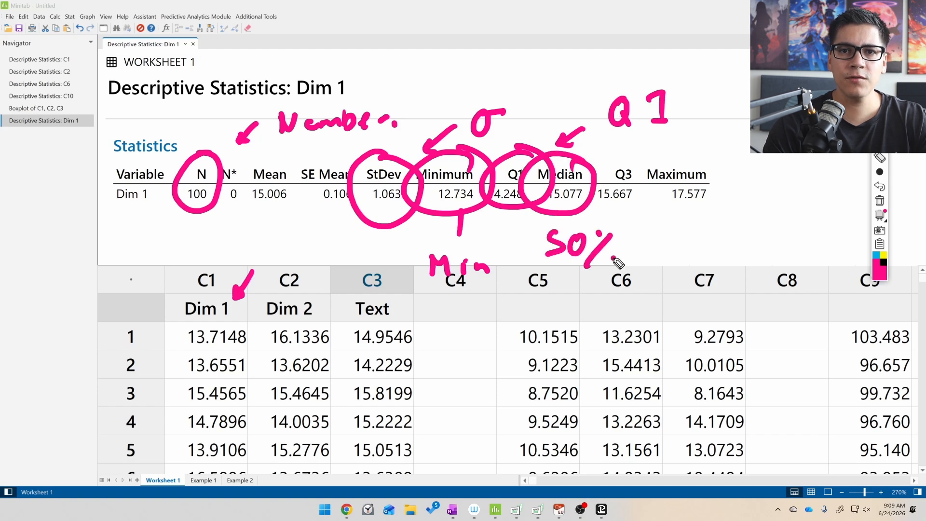
left_click_drag(589, 213, 588, 224)
Circle the Q3 and Maximum results, label the first "Q3", point an arrow at Maximum, and erase all annotations
mouse_move(643, 156)
left_mouse_down()
mouse_move(591, 200)
mouse_move(646, 159)
mouse_move(676, 160)
left_mouse_up()
left_click_drag(723, 113, 727, 139)
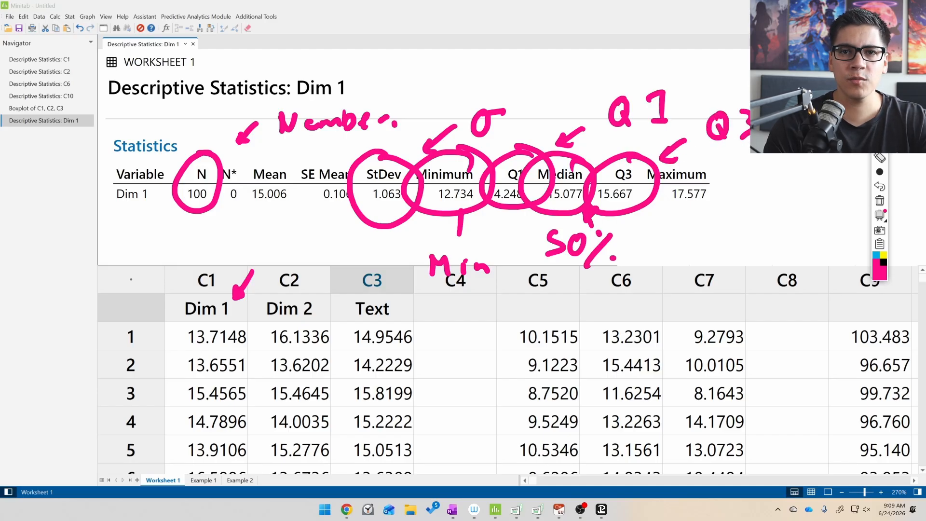
mouse_move(705, 182)
left_mouse_down()
mouse_move(652, 214)
mouse_move(691, 153)
left_mouse_up()
mouse_move(712, 249)
left_mouse_down()
mouse_move(695, 237)
mouse_move(704, 243)
left_mouse_up()
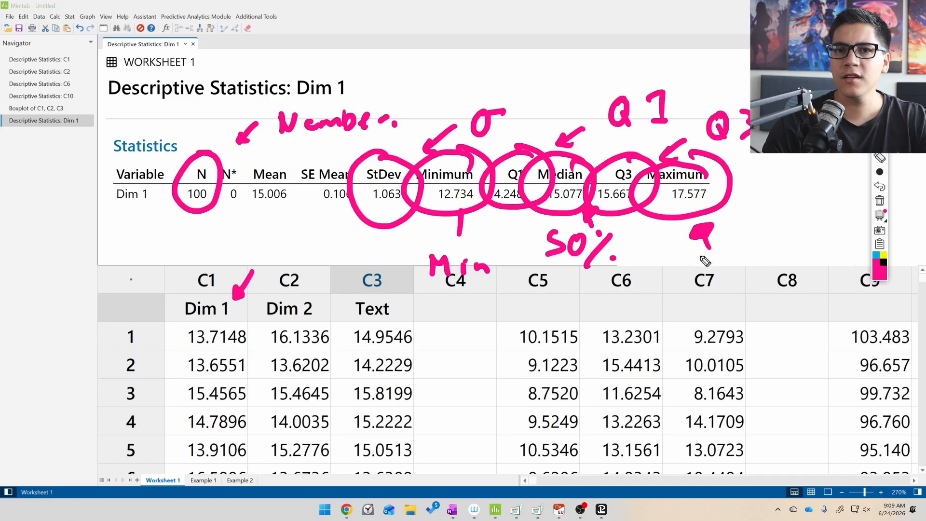
left_click(879, 201)
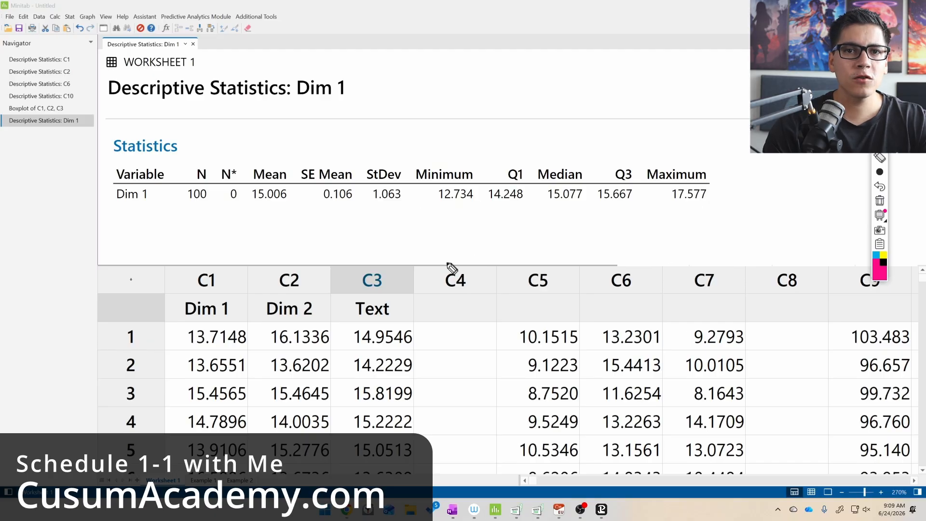
Circle the Minimum and Q1 results, write "0-25%" with a range starting at 12.73 above them, and erase the annotations
mouse_move(480, 155)
left_mouse_down()
mouse_move(427, 147)
mouse_move(482, 140)
mouse_move(424, 102)
mouse_move(471, 105)
mouse_move(500, 93)
mouse_move(501, 155)
mouse_move(523, 147)
left_mouse_up()
mouse_move(440, 45)
left_mouse_down()
mouse_move(496, 62)
mouse_move(548, 56)
mouse_move(573, 71)
left_mouse_up()
left_click(572, 69)
left_click_drag(511, 113, 550, 103)
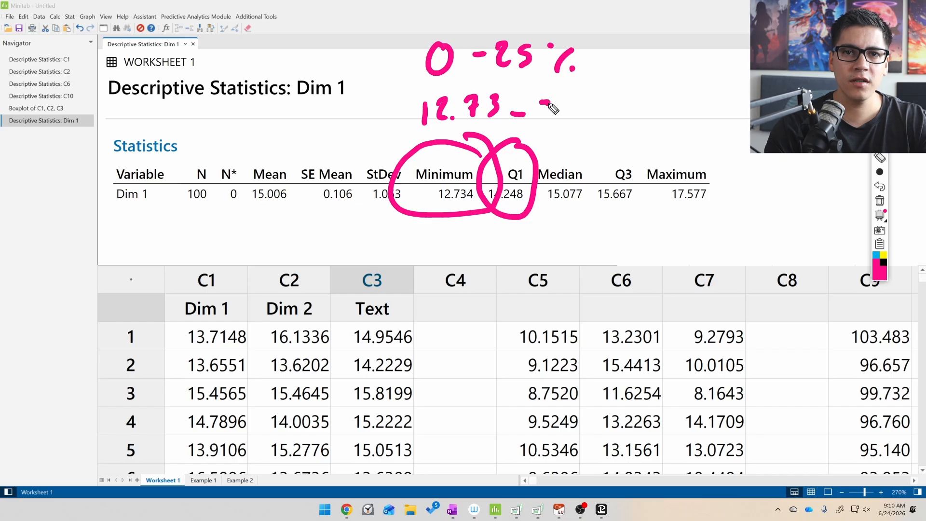
key("ctrl+shift+7")
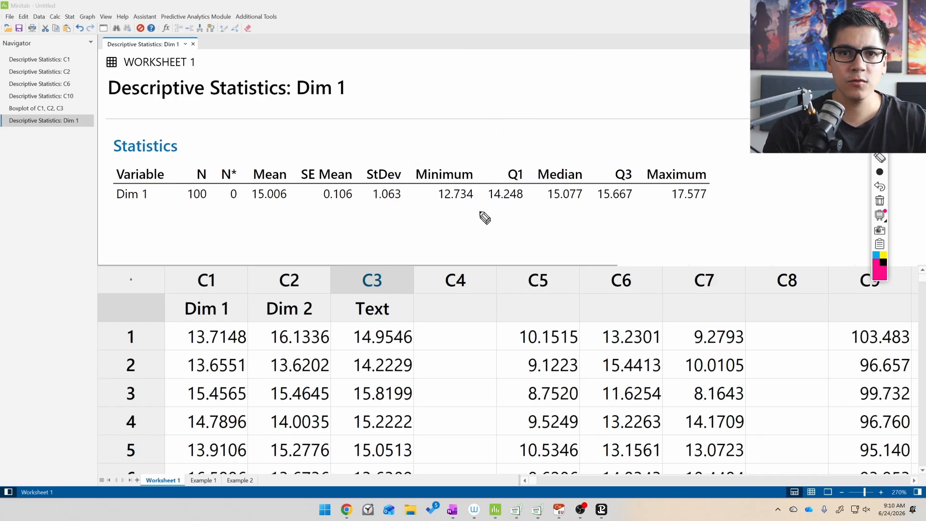
Write the range "12.7 - 14.24" below the statistics table, bracket it, and label it "Q1"
mouse_move(430, 221)
left_mouse_down()
mouse_move(447, 240)
mouse_move(479, 222)
mouse_move(550, 227)
mouse_move(576, 247)
mouse_move(628, 234)
mouse_move(630, 247)
left_mouse_up()
mouse_move(460, 247)
left_mouse_down()
mouse_move(496, 299)
mouse_move(627, 237)
left_mouse_up()
mouse_move(542, 299)
left_mouse_down()
mouse_move(545, 326)
mouse_move(584, 328)
left_mouse_up()
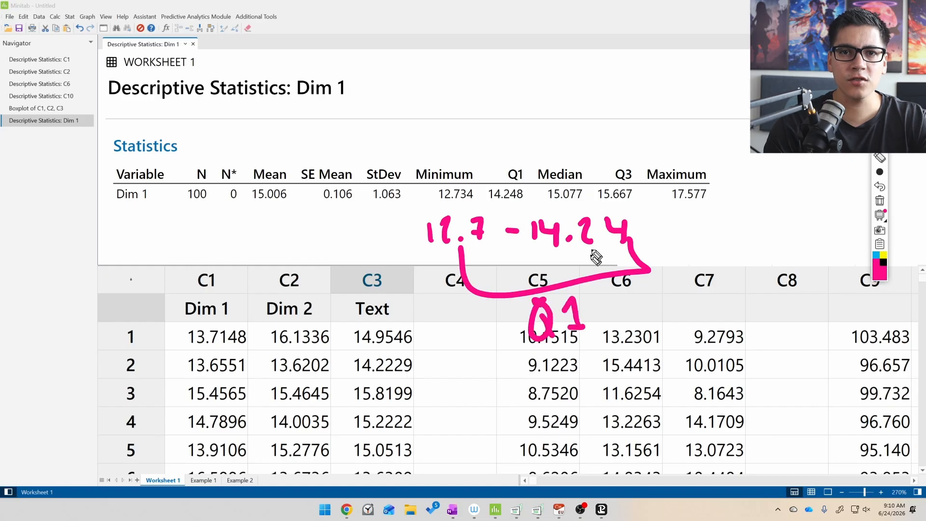
Bracket Q1 to Median in the statistics table and write the bracketed range "14.28 - 15.07" above it
mouse_move(510, 164)
left_mouse_down()
mouse_move(570, 152)
mouse_move(569, 167)
left_mouse_up()
mouse_move(421, 67)
left_mouse_down()
mouse_move(420, 96)
mouse_move(453, 86)
left_mouse_up()
mouse_move(451, 72)
left_mouse_down()
mouse_move(447, 96)
mouse_move(464, 94)
left_mouse_up()
left_click_drag(472, 73, 497, 94)
left_click_drag(499, 72, 499, 90)
left_click_drag(525, 80, 564, 96)
left_click(585, 93)
mouse_move(606, 69)
left_mouse_down()
mouse_move(649, 84)
mouse_move(646, 99)
left_mouse_up()
mouse_move(441, 57)
left_mouse_down()
mouse_move(441, 34)
mouse_move(588, 57)
left_mouse_up()
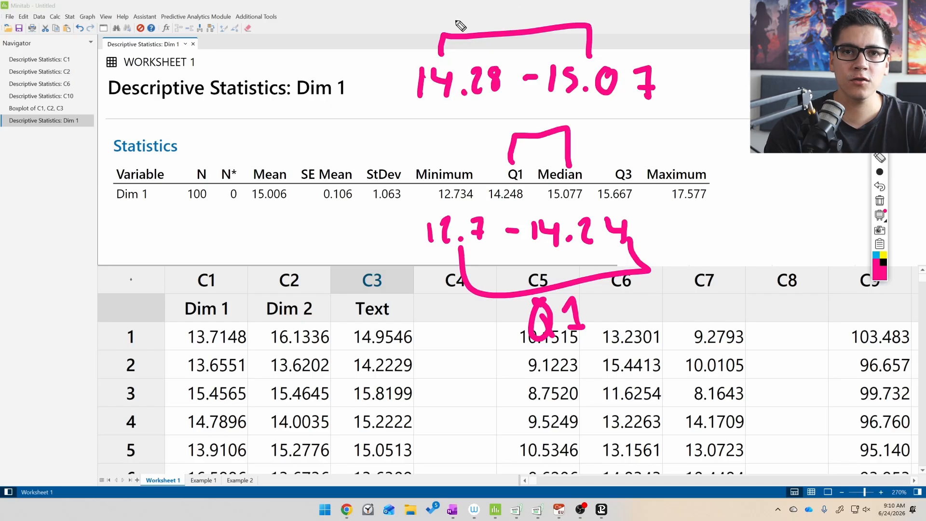
Mark the ends of the upper range as "25%" and "50%" and label the Q1-to-Median bracket "Q2"
left_click_drag(426, 12, 446, 35)
mouse_move(480, 7)
left_mouse_down()
mouse_move(473, 42)
mouse_move(493, 29)
left_mouse_up()
left_click_drag(585, 4, 601, 14)
mouse_move(624, 3)
left_mouse_down()
mouse_move(614, 9)
mouse_move(623, 4)
left_mouse_up()
left_click_drag(650, 5, 648, 29)
left_click(672, 30)
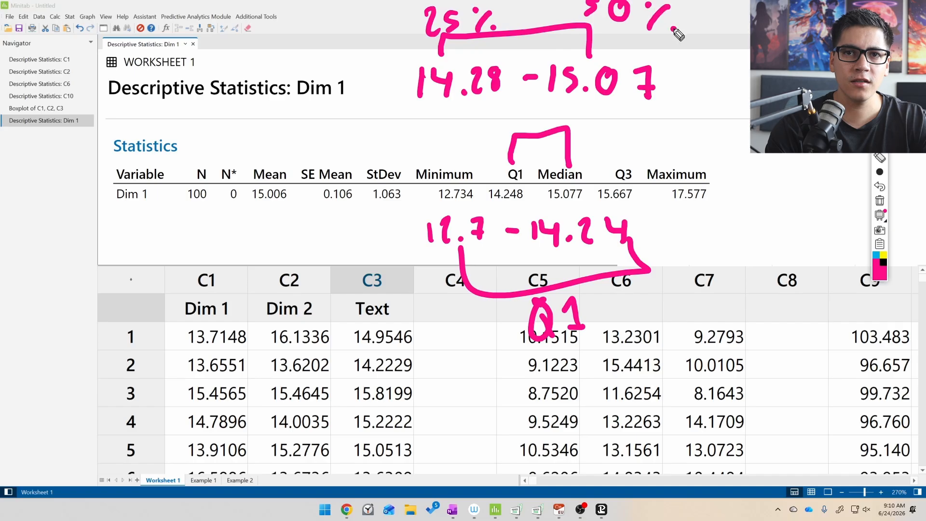
mouse_move(554, 108)
left_mouse_down()
mouse_move(530, 125)
mouse_move(552, 114)
left_mouse_up()
mouse_move(539, 120)
left_mouse_down()
mouse_move(560, 133)
mouse_move(576, 127)
left_mouse_up()
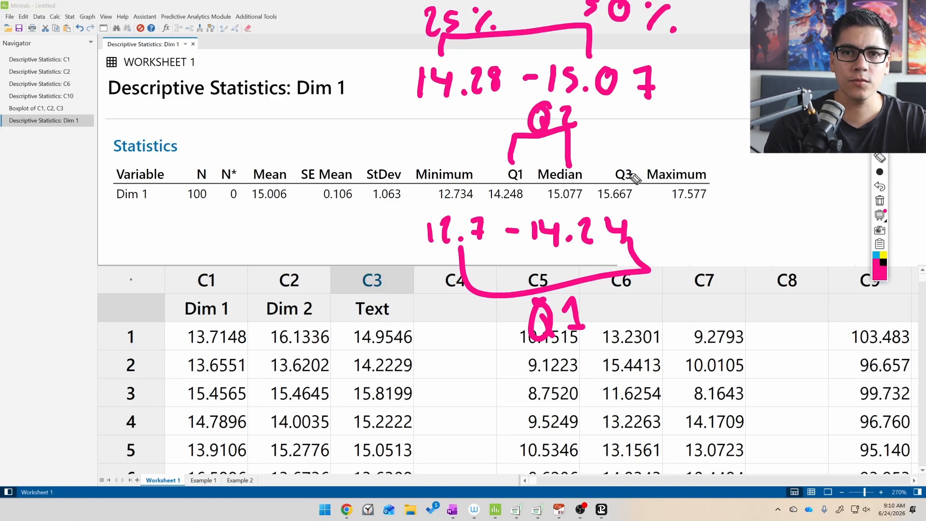
Bracket the Median and Q3 values, write the range "15 - 15.6" beside the table, and label it "Q3"
left_click_drag(559, 199, 559, 217)
mouse_move(559, 206)
left_mouse_down()
mouse_move(608, 207)
mouse_move(615, 223)
left_mouse_up()
mouse_move(723, 227)
left_mouse_down()
mouse_move(723, 246)
mouse_move(745, 234)
mouse_move(735, 246)
left_mouse_up()
left_click_drag(759, 241, 815, 252)
left_click_drag(825, 230, 825, 250)
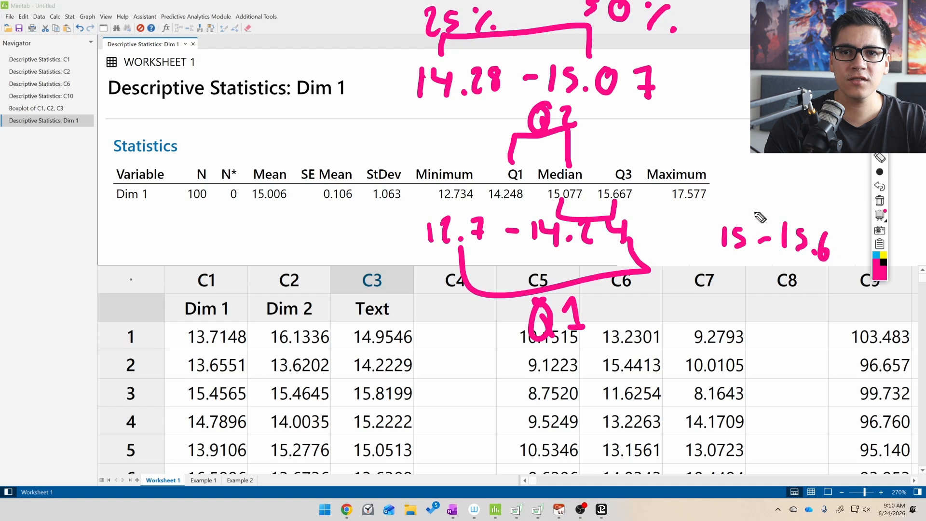
left_click_drag(745, 270, 810, 271)
left_click_drag(761, 316, 774, 343)
left_click_drag(781, 322, 789, 331)
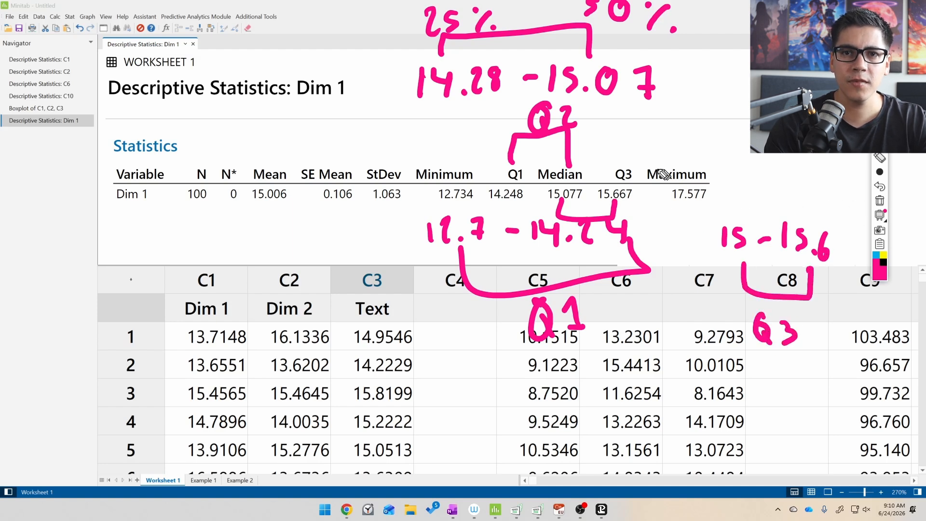
Bracket Q3 to Maximum, start writing its range beside the bracket, and erase all annotations
left_click_drag(616, 166, 688, 164)
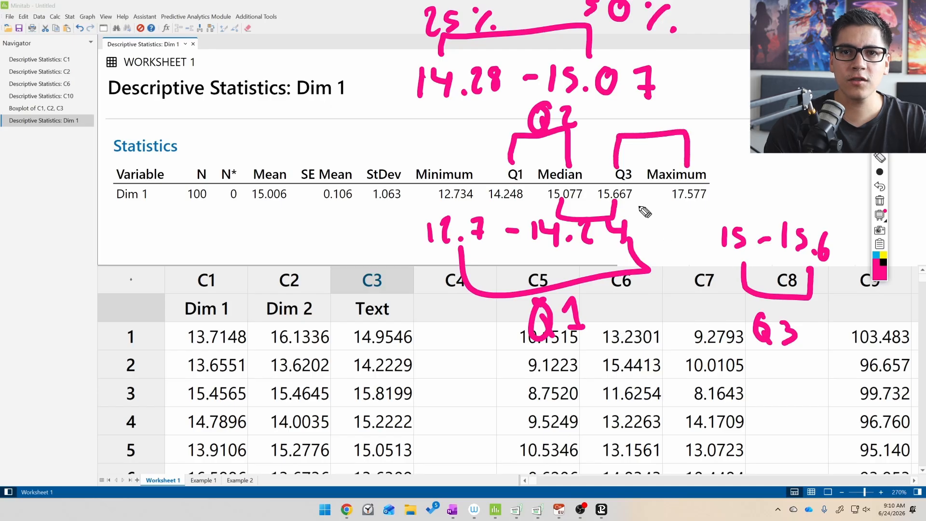
left_click_drag(712, 98, 713, 119)
left_click_drag(734, 97, 723, 121)
left_click(735, 120)
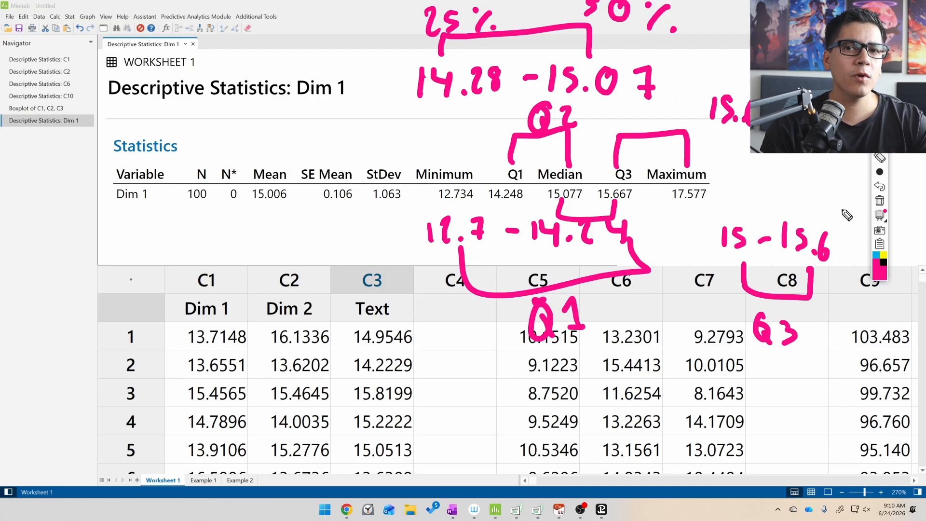
left_click(879, 200)
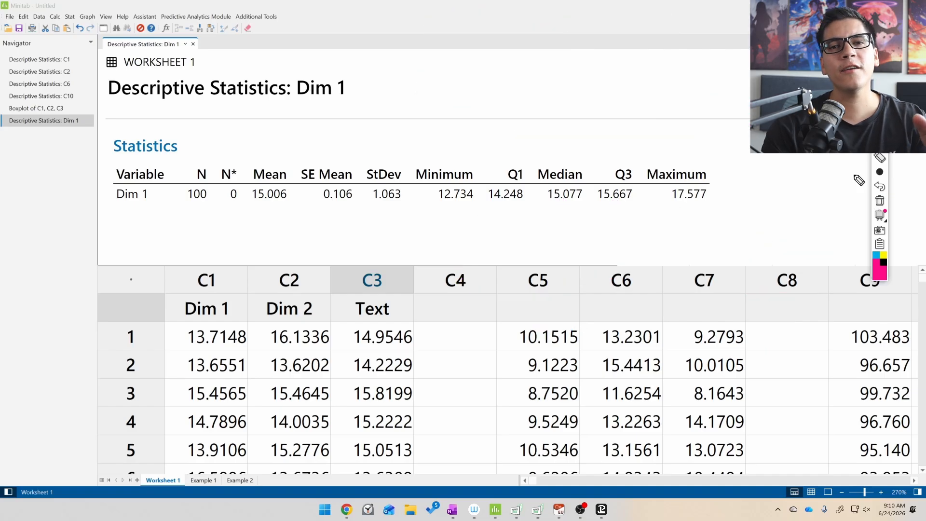
Sketch a pink bell curve over the statistics table with a vertical limit at each end, and circle the Minimum and Maximum results
mouse_move(412, 156)
left_mouse_down()
mouse_move(475, 147)
mouse_move(582, 52)
mouse_move(657, 123)
mouse_move(735, 149)
left_mouse_up()
left_click_drag(432, 88, 427, 205)
left_click_drag(728, 83, 725, 226)
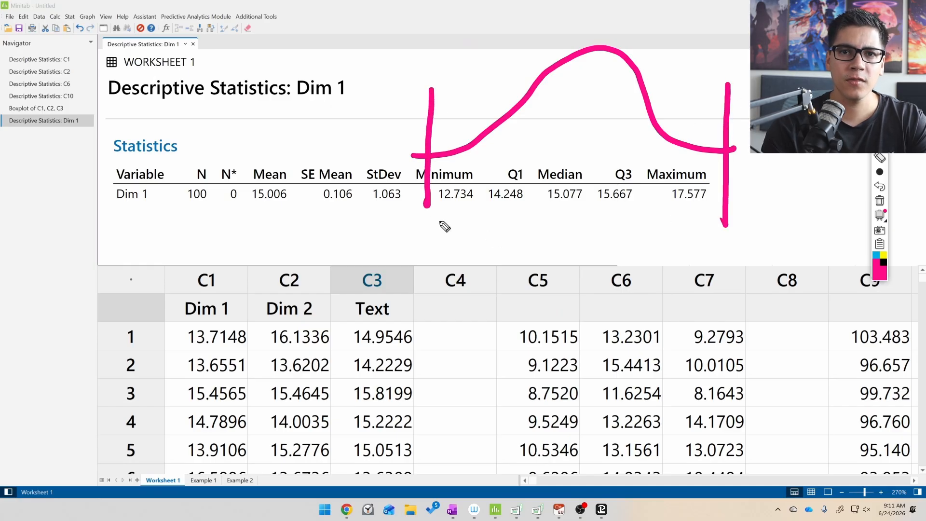
left_click_drag(453, 195, 450, 203)
mouse_move(485, 176)
left_mouse_down()
mouse_move(470, 166)
mouse_move(487, 197)
mouse_move(478, 166)
left_mouse_up()
mouse_move(716, 172)
left_mouse_down()
mouse_move(690, 167)
mouse_move(729, 179)
mouse_move(709, 164)
left_mouse_up()
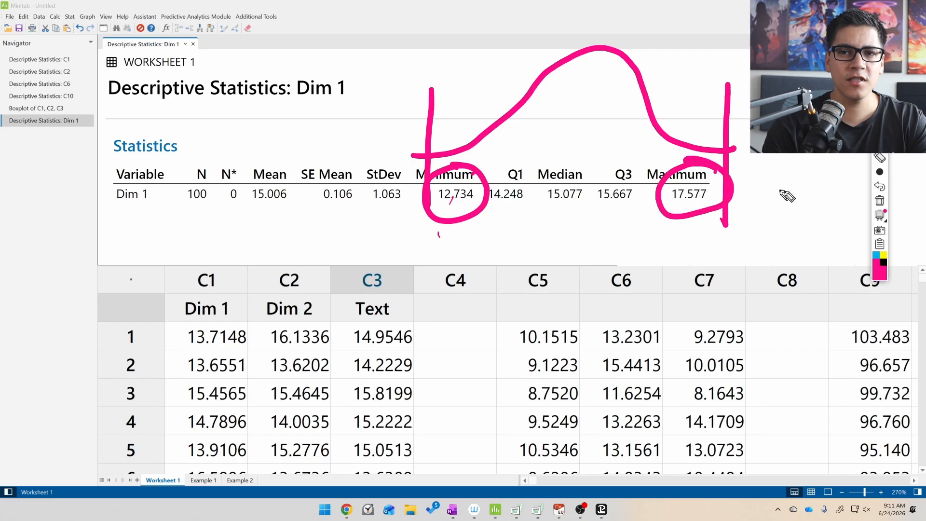
Switch the pen to blue, write "9 inch" with arrows beside the curve, point arrows at Minimum and Maximum, and erase all annotations
left_click(876, 258)
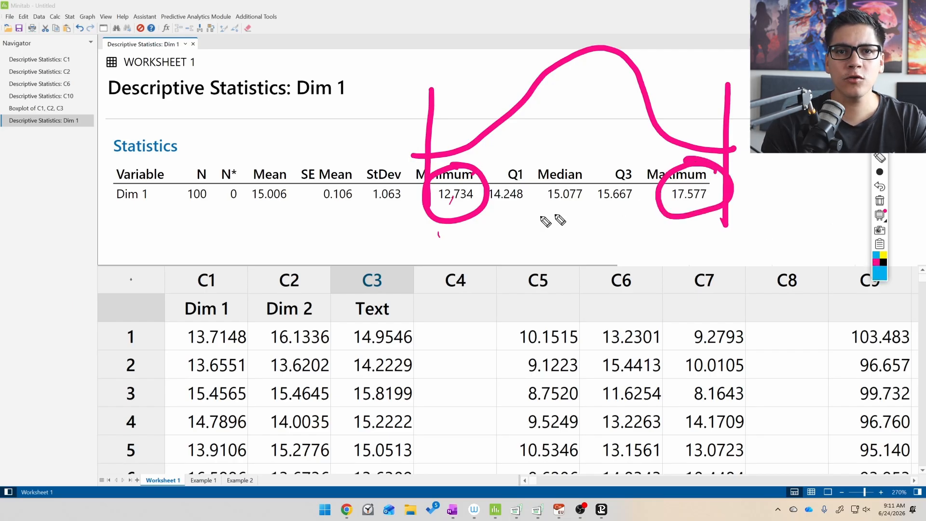
mouse_move(308, 117)
left_mouse_down()
mouse_move(309, 134)
mouse_move(393, 129)
mouse_move(343, 159)
left_mouse_up()
mouse_move(366, 101)
left_mouse_down()
mouse_move(485, 73)
mouse_move(482, 89)
left_mouse_up()
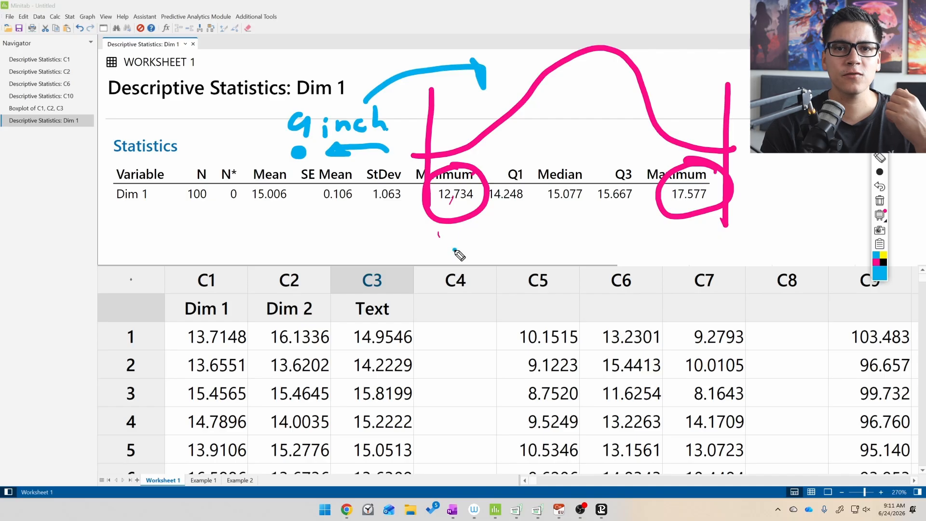
left_click_drag(455, 249, 449, 234)
left_click_drag(656, 254, 674, 247)
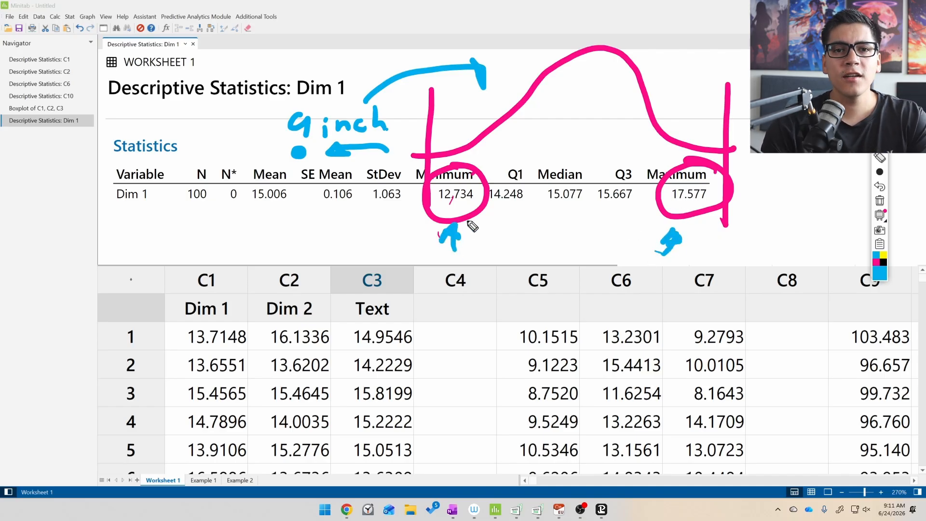
left_click(879, 202)
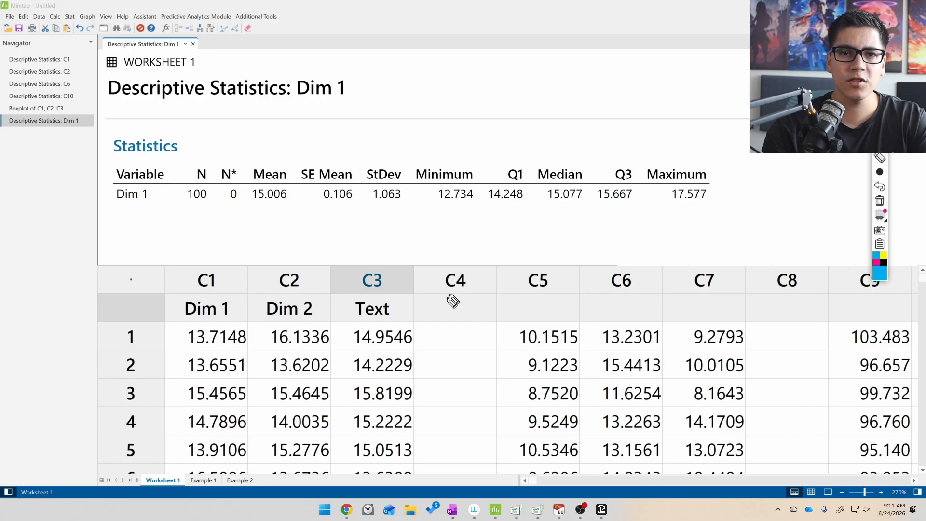
Mark column C2 with a blue arrow and display the descriptive statistics for Dim 2 (C2)
mouse_move(336, 246)
left_mouse_down()
mouse_move(316, 268)
mouse_move(326, 272)
left_mouse_up()
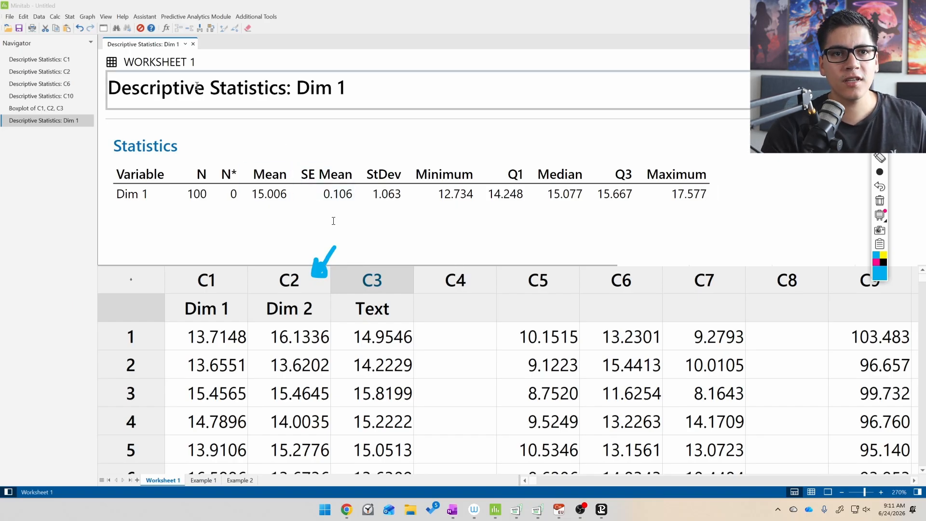
left_click(70, 16)
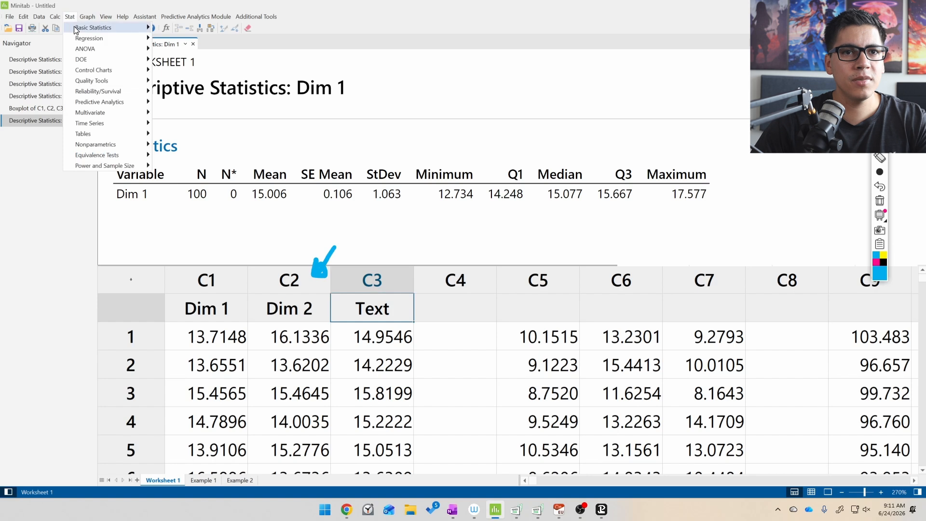
mouse_move(97, 27)
left_click(201, 28)
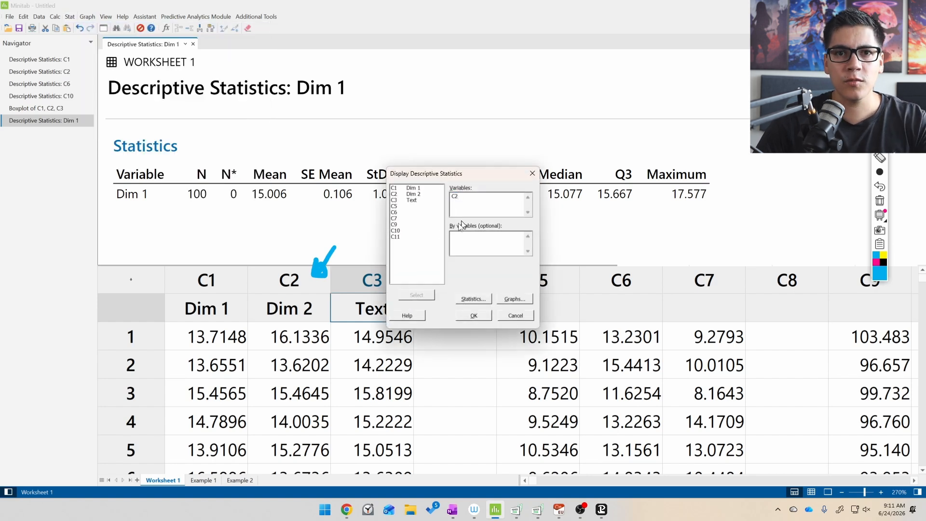
left_click(474, 315)
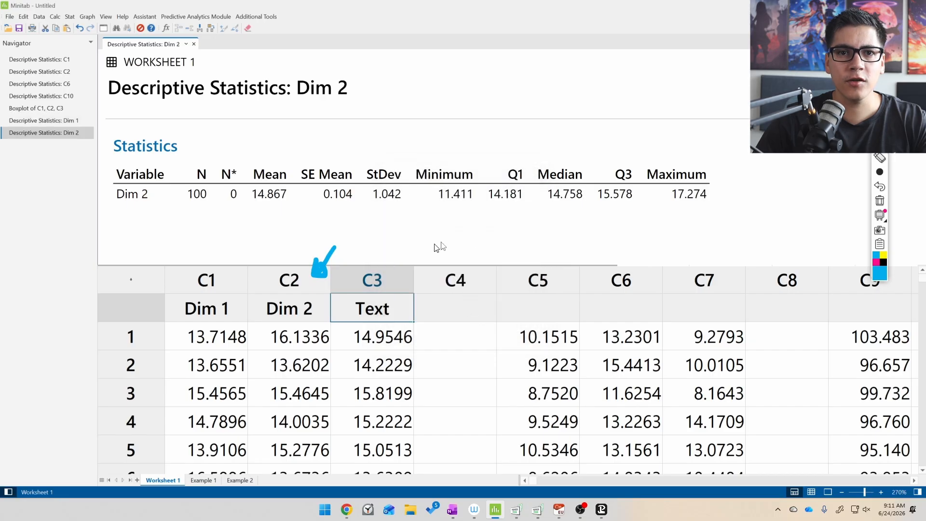
Handwrite "Ctrl + E" in blue above the Dim 2 statistics table
key("ctrl+shift+3")
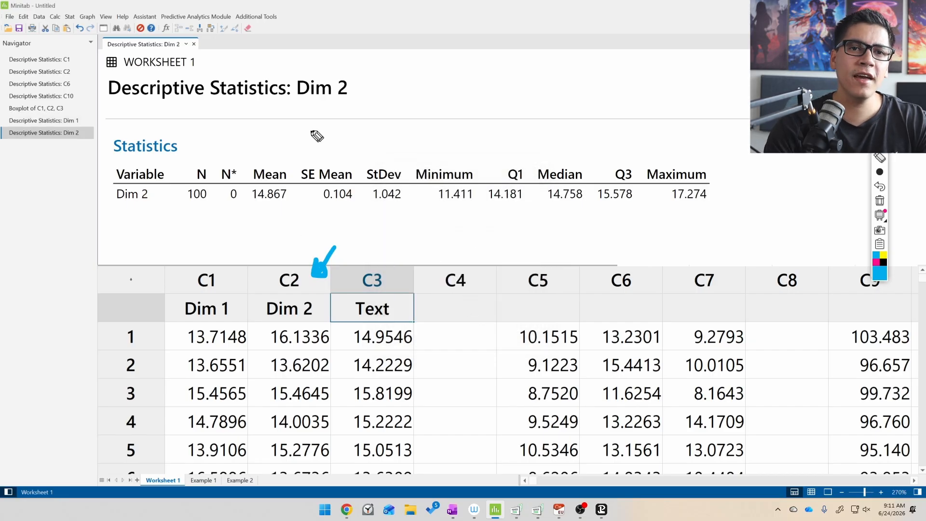
left_click_drag(345, 124, 345, 158)
left_click_drag(369, 126, 370, 153)
left_click_drag(362, 141, 376, 140)
left_click_drag(388, 138, 398, 140)
mouse_move(417, 118)
left_mouse_down()
mouse_move(418, 152)
mouse_move(440, 121)
mouse_move(455, 140)
left_mouse_up()
mouse_move(447, 129)
left_mouse_down()
mouse_move(510, 145)
mouse_move(509, 128)
left_mouse_up()
left_click_drag(497, 112, 514, 110)
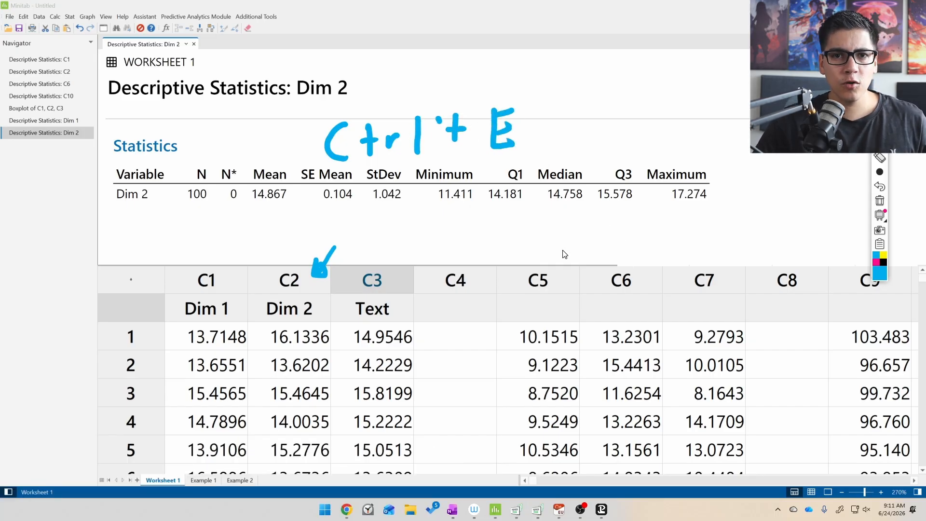
Reopen the last used analysis dialog and run the descriptive statistics for C2 again
left_click(524, 250)
key("ctrl+e")
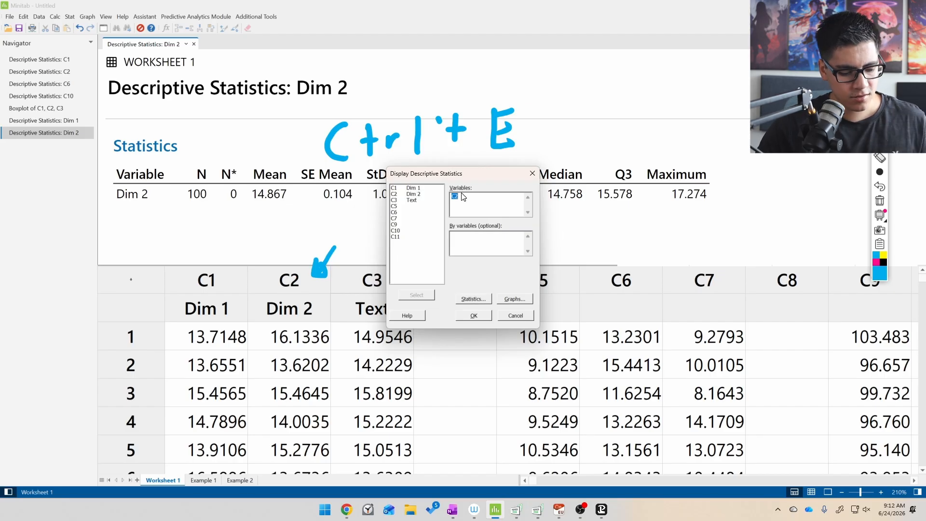
key("Return")
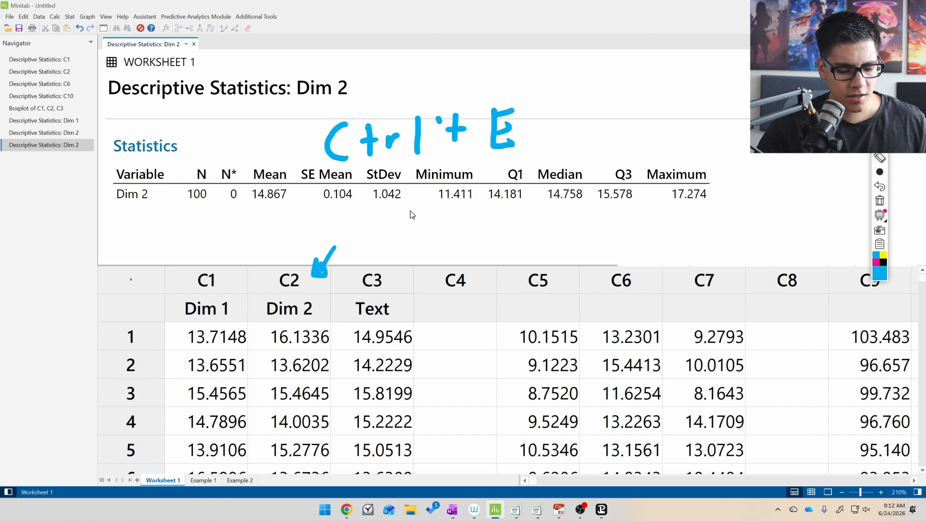
Reopen the last analysis dialog, try adding Dim 1, Dim 2 and Text from the column list, and replace the variables with C1-C3
key("ctrl+e")
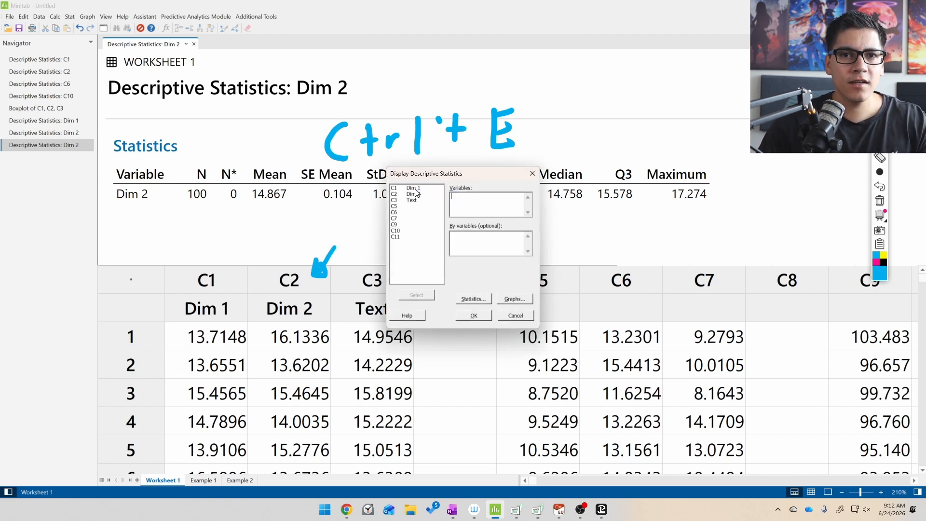
left_click_drag(414, 188, 421, 204)
left_click(417, 295)
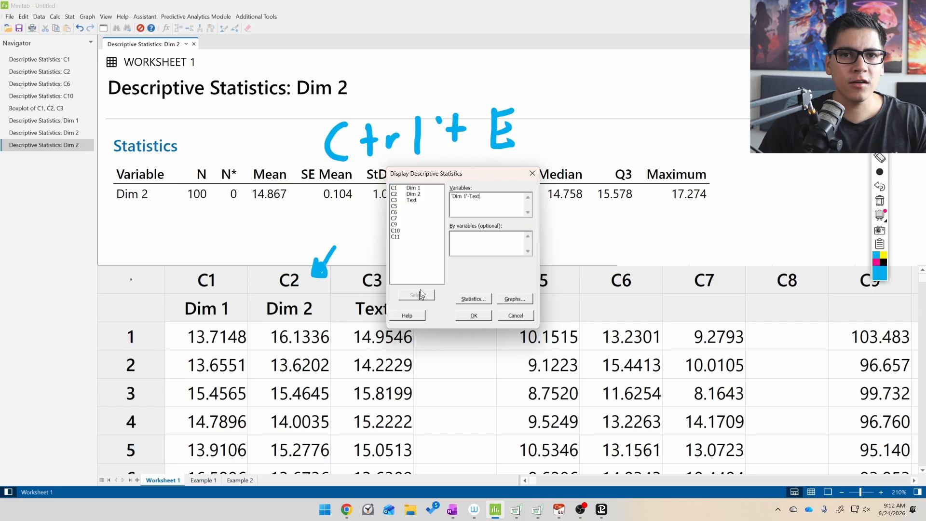
key("BackSpace")
double_click(410, 189)
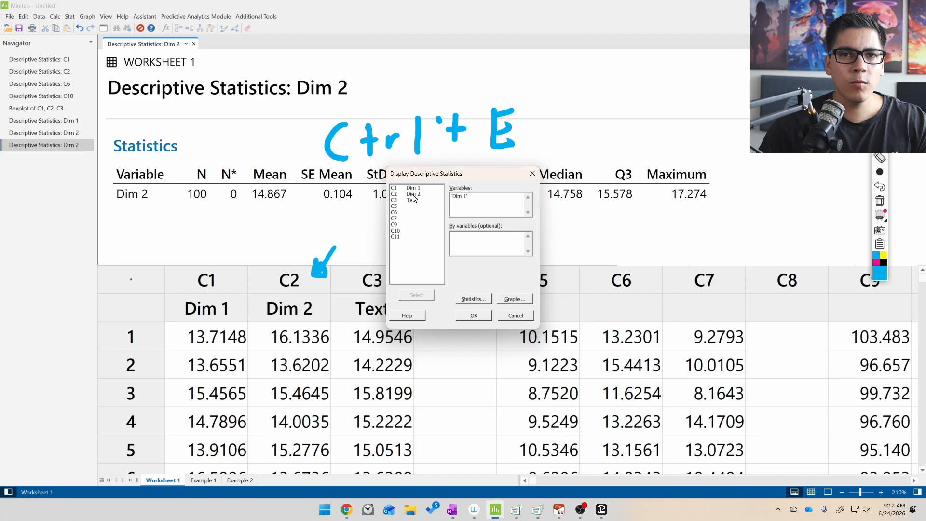
double_click(414, 200)
key("ctrl+a")
key("BackSpace")
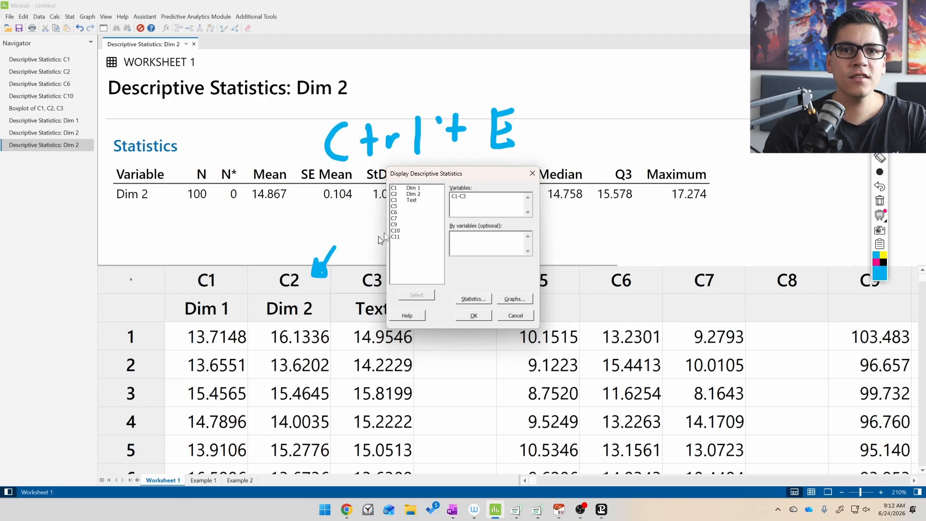
Handwrite "C1 - C3" in blue at the top, circle it with an arrow, and display the descriptive statistics for C1-C3
mouse_move(429, 46)
left_mouse_down()
mouse_move(448, 81)
mouse_move(514, 63)
mouse_move(550, 83)
left_mouse_up()
left_click_drag(575, 52, 577, 81)
mouse_move(622, 19)
left_mouse_down()
mouse_move(484, 24)
mouse_move(609, 93)
mouse_move(627, 22)
left_mouse_up()
mouse_move(497, 105)
left_mouse_down()
mouse_move(497, 87)
mouse_move(505, 94)
left_mouse_up()
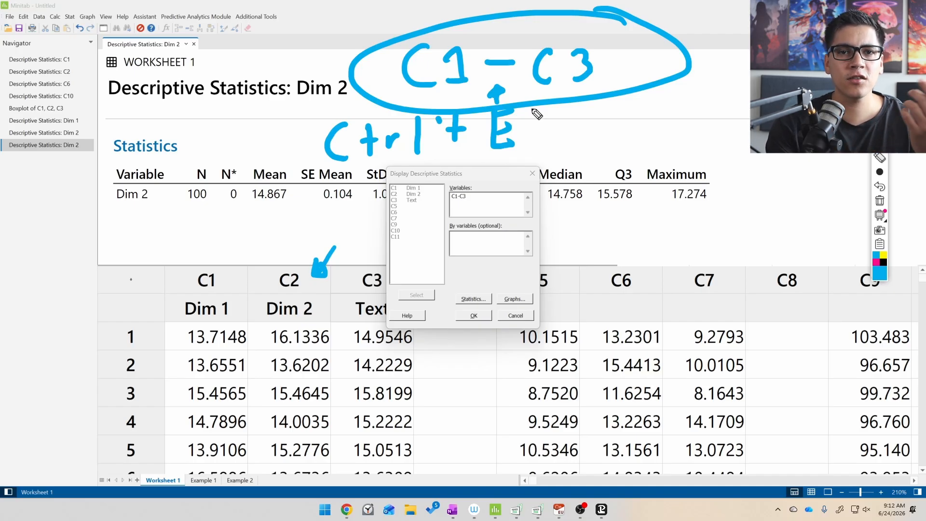
left_click(471, 315)
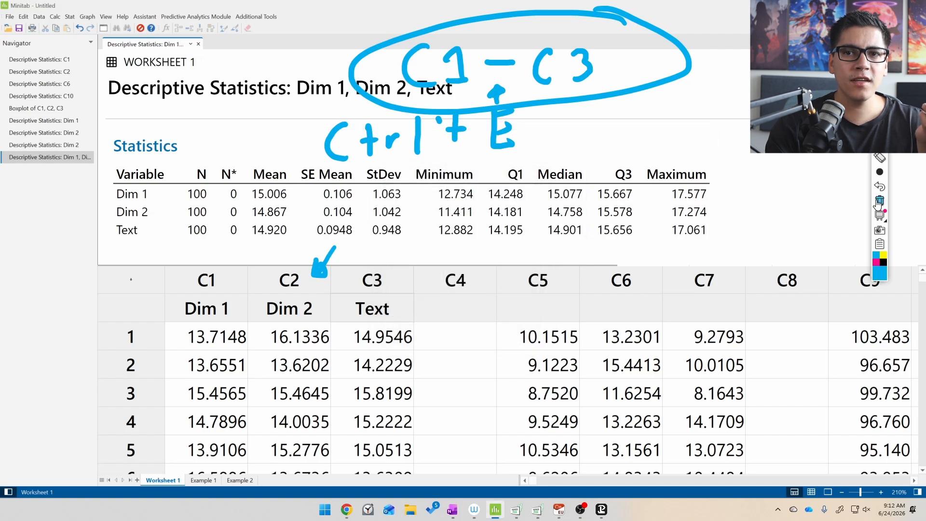
Erase all annotations, bracket the Dim 1, Dim 2 and Text variables in blue, and circle the C3, C5 and C7 column headers
left_click(880, 201)
mouse_move(160, 191)
left_mouse_down()
mouse_move(175, 198)
mouse_move(172, 225)
left_mouse_up()
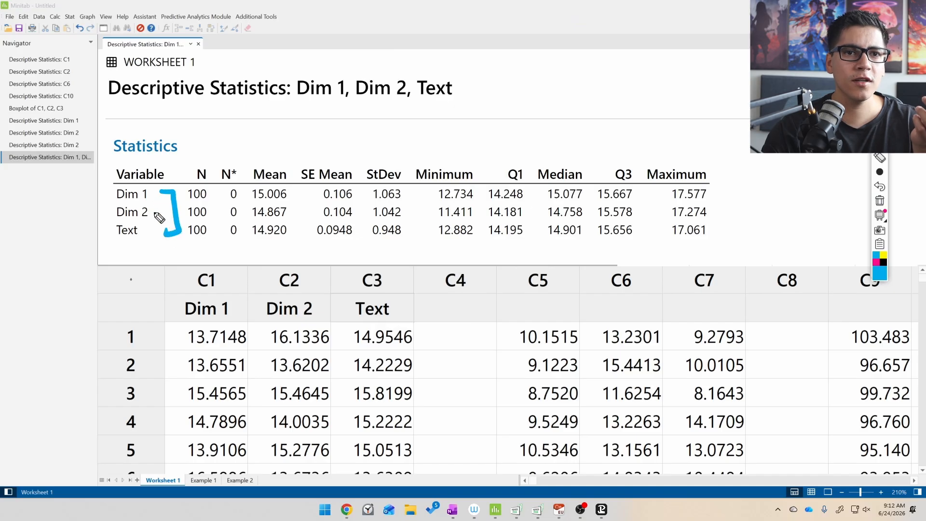
mouse_move(331, 250)
left_mouse_down()
mouse_move(348, 285)
mouse_move(356, 277)
mouse_move(371, 333)
mouse_move(378, 269)
left_mouse_up()
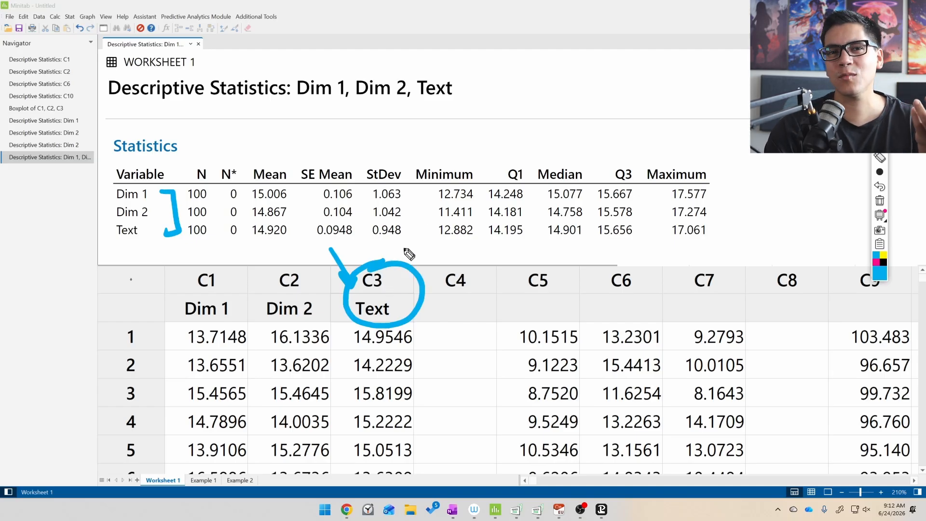
left_click_drag(386, 281, 406, 289)
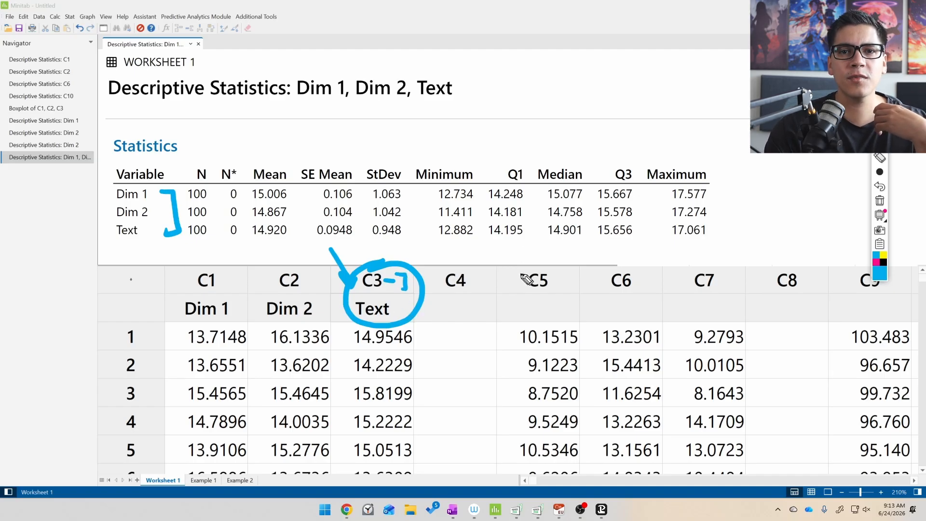
left_click_drag(564, 252, 576, 250)
mouse_move(712, 247)
left_mouse_down()
mouse_move(709, 314)
mouse_move(705, 242)
left_mouse_up()
Reopen the last analysis dialog and display the descriptive statistics for variables C1-C3 C5-C7
key("ctrl+shift+2")
key("ctrl+e")
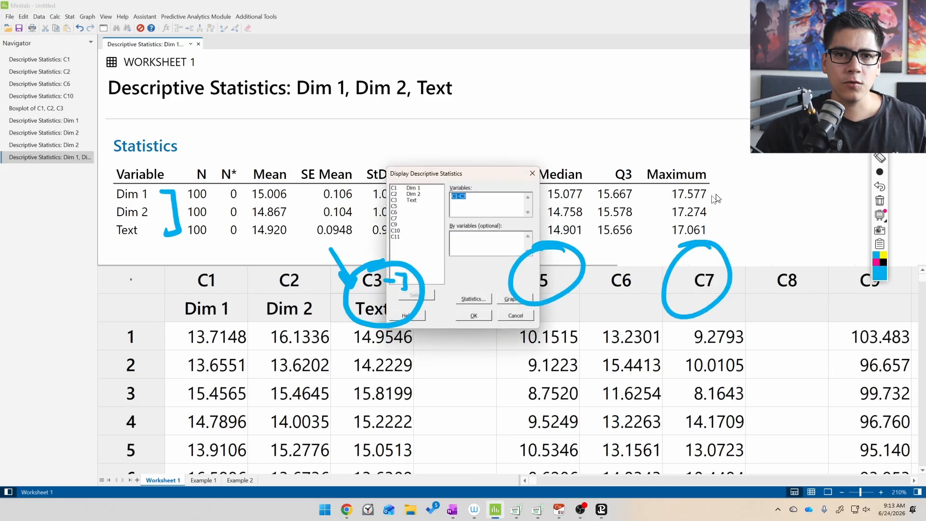
type("C1-")
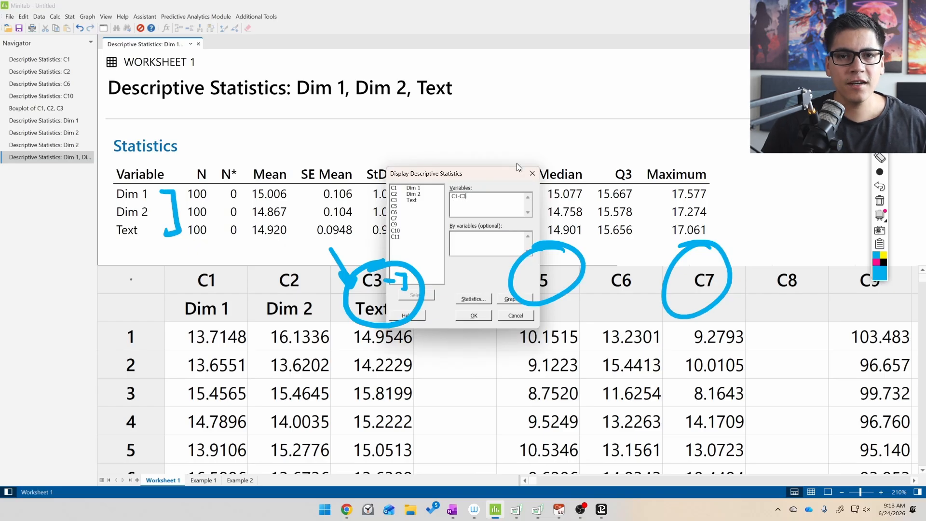
type("C3 C5-C7")
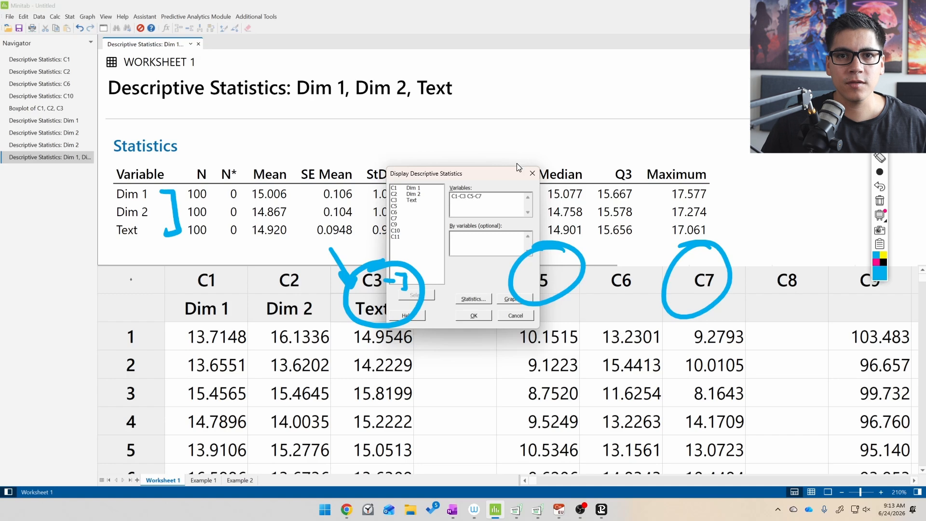
key("Return")
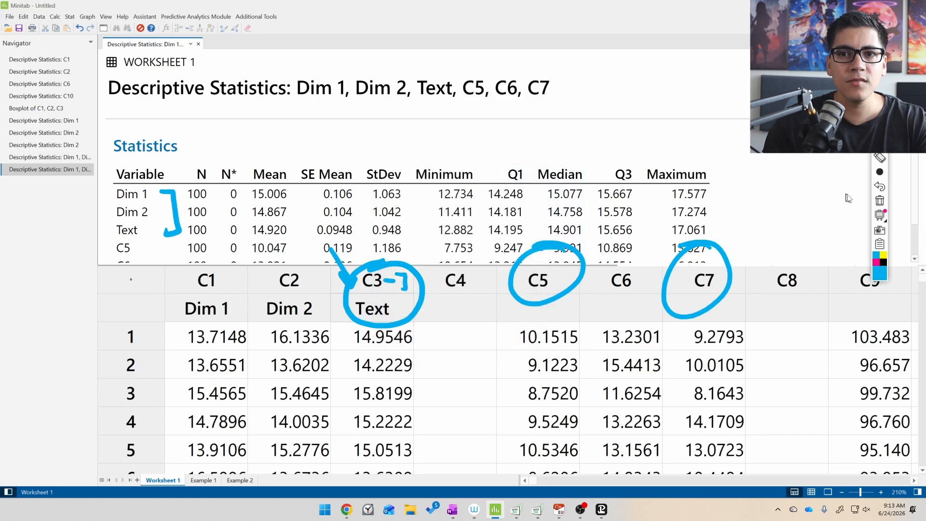
Erase all annotations and handwrite "C1-C3", a blank line and "C5-C7" in blue above the statistics table
left_click(879, 202)
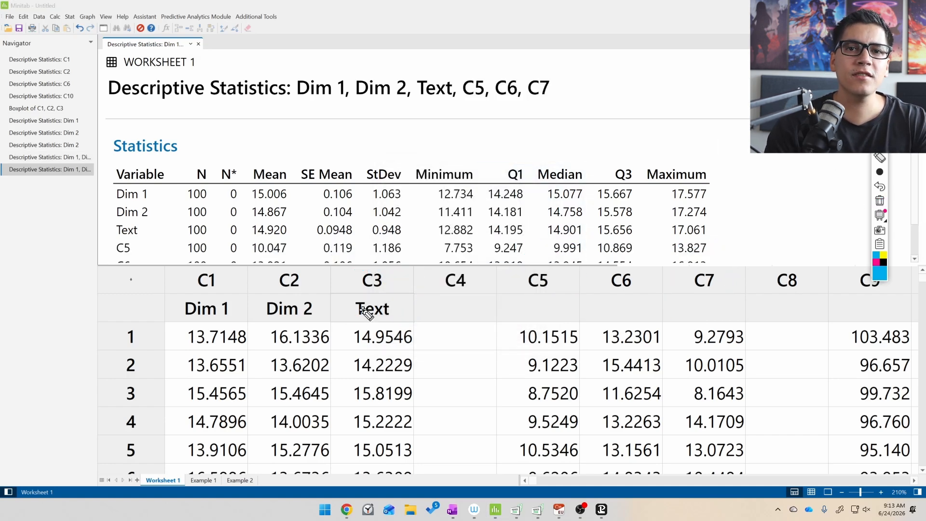
mouse_move(343, 112)
left_mouse_down()
mouse_move(343, 143)
mouse_move(410, 125)
mouse_move(436, 147)
mouse_move(560, 141)
left_mouse_up()
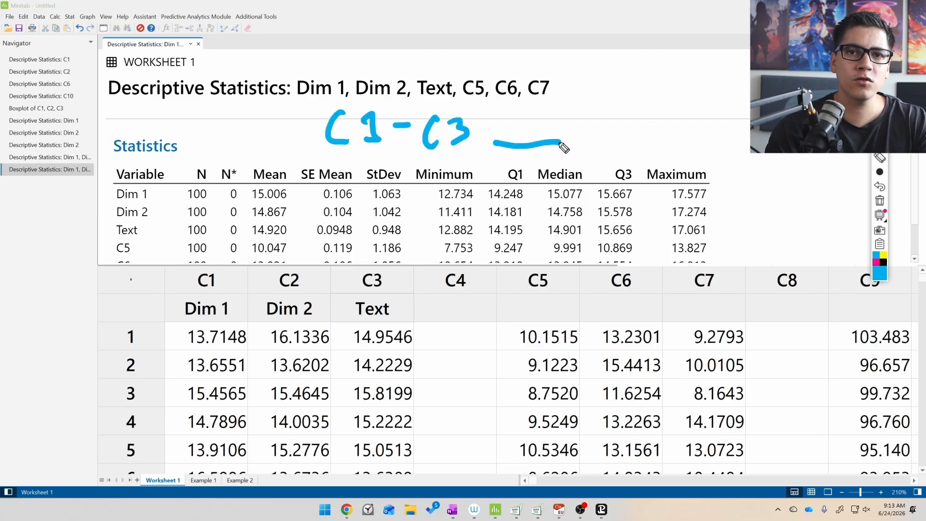
mouse_move(622, 123)
left_mouse_down()
mouse_move(605, 128)
mouse_move(623, 145)
left_mouse_up()
left_click_drag(658, 118, 644, 140)
mouse_move(680, 129)
left_mouse_down()
mouse_move(733, 146)
mouse_move(750, 127)
mouse_move(750, 140)
left_mouse_up()
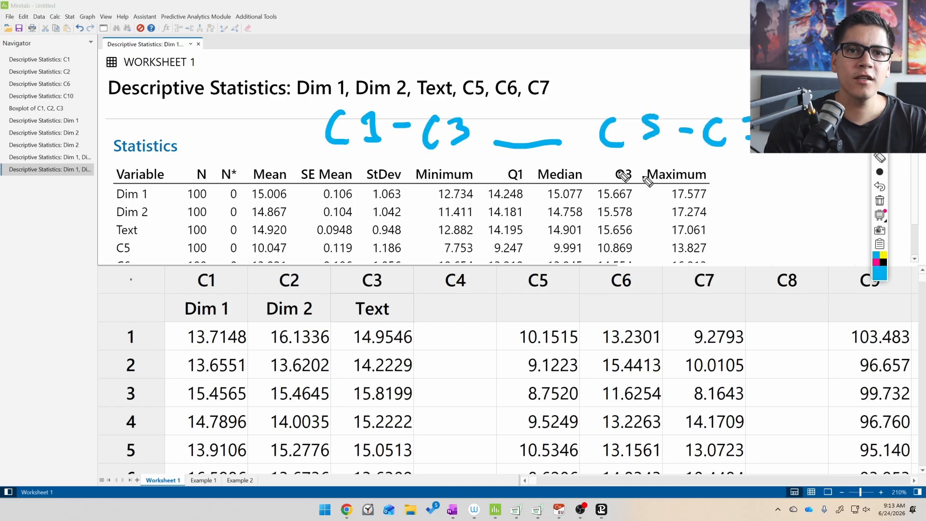
Circle columns C1 to C3 and C5 to C7 in blue, add an arrow beside the table, and erase all annotations
mouse_move(225, 249)
left_mouse_down()
mouse_move(160, 295)
mouse_move(427, 270)
mouse_move(172, 279)
left_mouse_up()
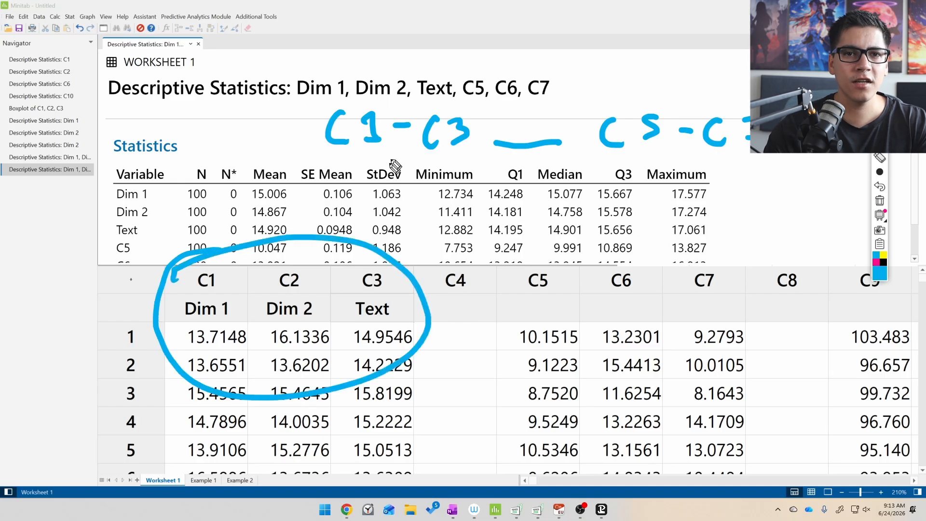
mouse_move(694, 248)
left_mouse_down()
mouse_move(600, 372)
mouse_move(697, 239)
mouse_move(668, 237)
left_mouse_up()
mouse_move(742, 183)
left_mouse_down()
mouse_move(718, 210)
mouse_move(734, 208)
left_mouse_up()
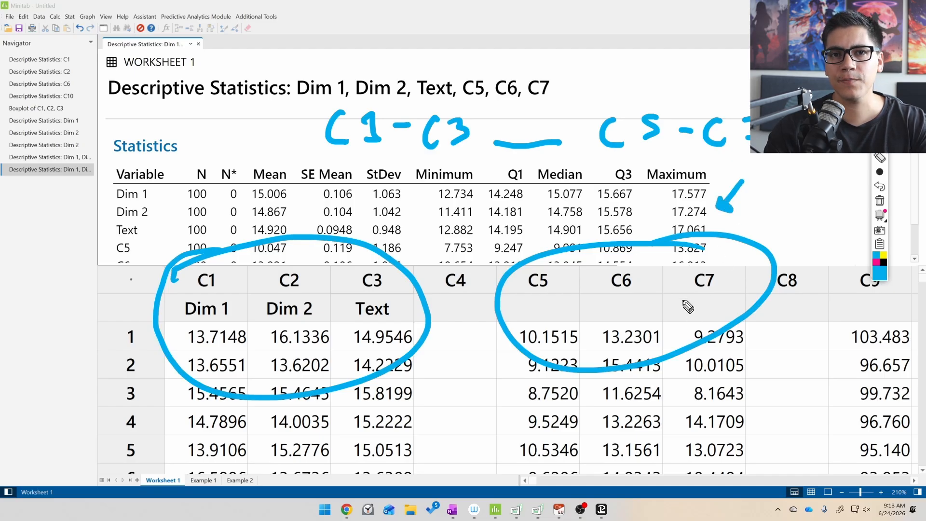
left_click(879, 200)
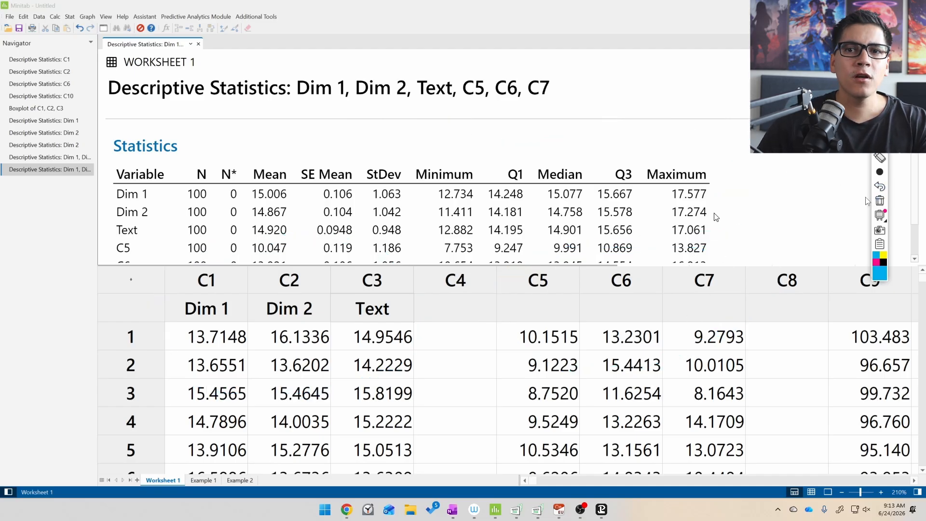
Open the Statistics options of Display Descriptive Statistics, circle them in blue beside the main dialog, and point an arrow at the Maximum column
left_click(69, 17)
mouse_move(82, 31)
left_click(160, 28)
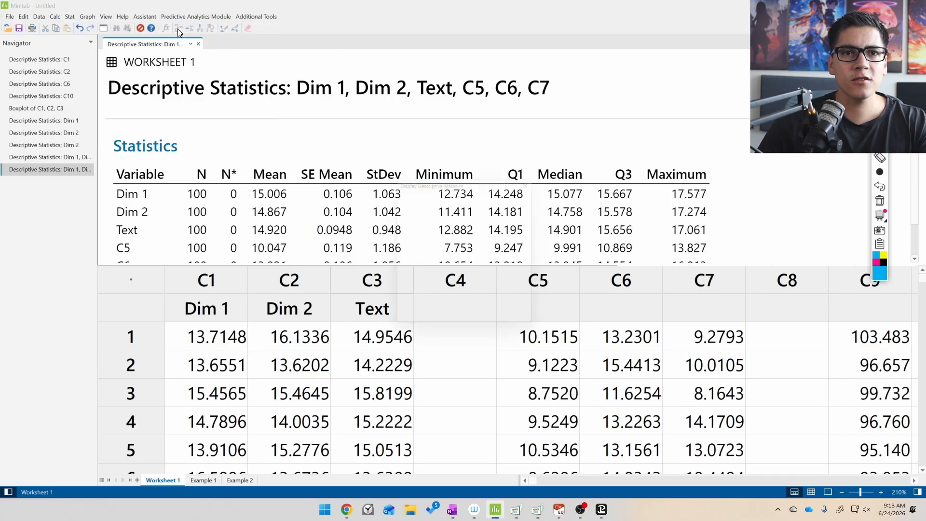
left_click(470, 300)
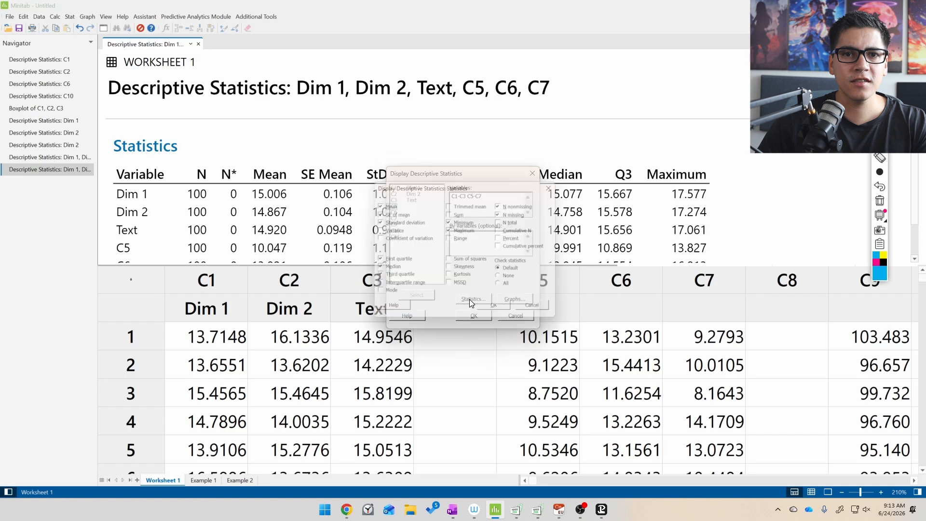
left_click_drag(462, 182, 253, 181)
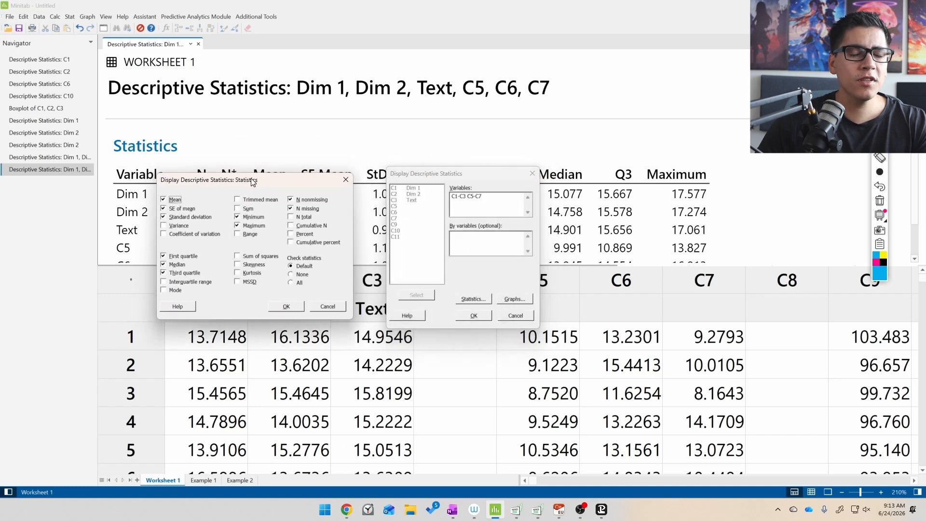
mouse_move(308, 142)
left_mouse_down()
mouse_move(182, 137)
mouse_move(368, 333)
mouse_move(278, 141)
left_mouse_up()
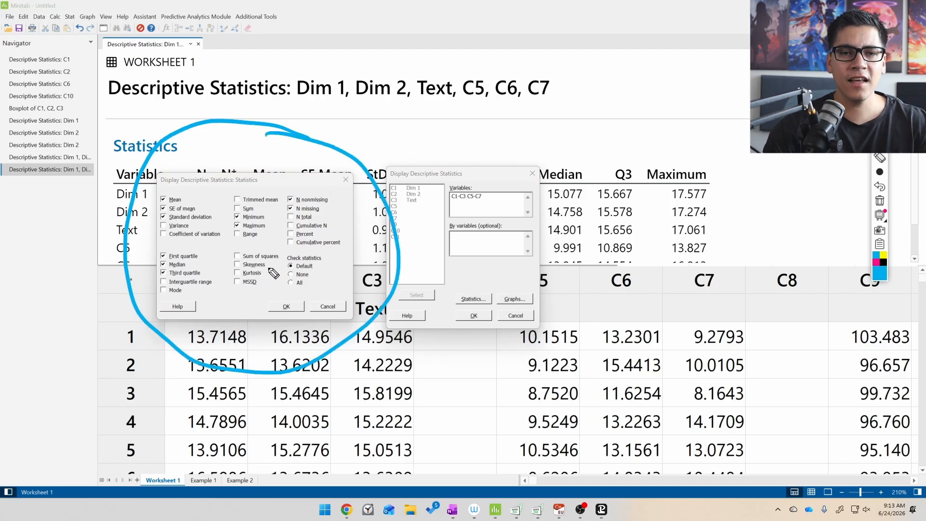
left_click_drag(716, 115, 702, 162)
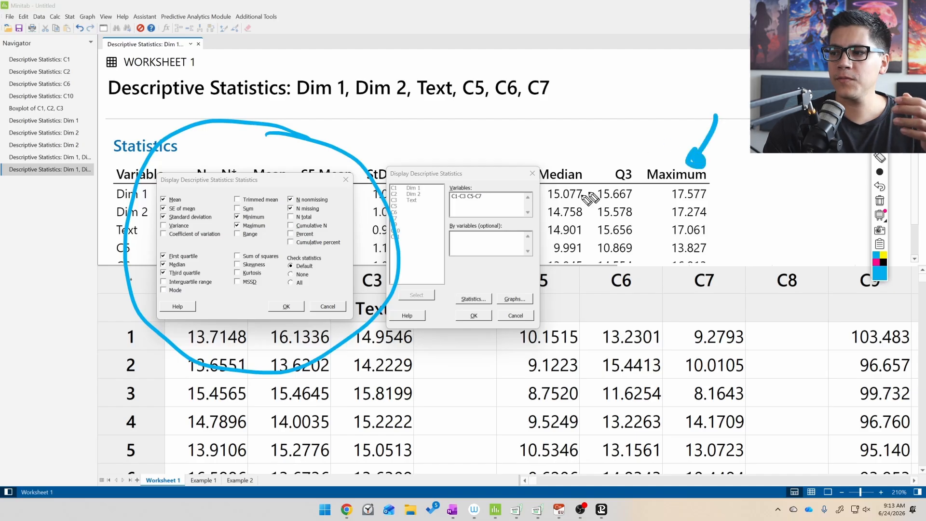
Exclude SE of mean, First quartile, Median and Third quartile from the statistics, and mark Mean with a blue arrow
left_click(170, 209)
left_click_drag(189, 201, 202, 185)
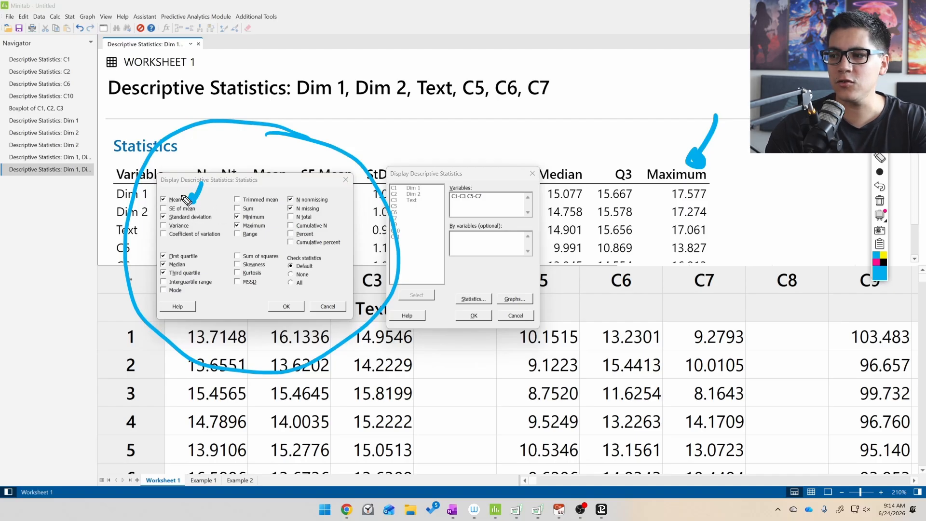
left_click(210, 210)
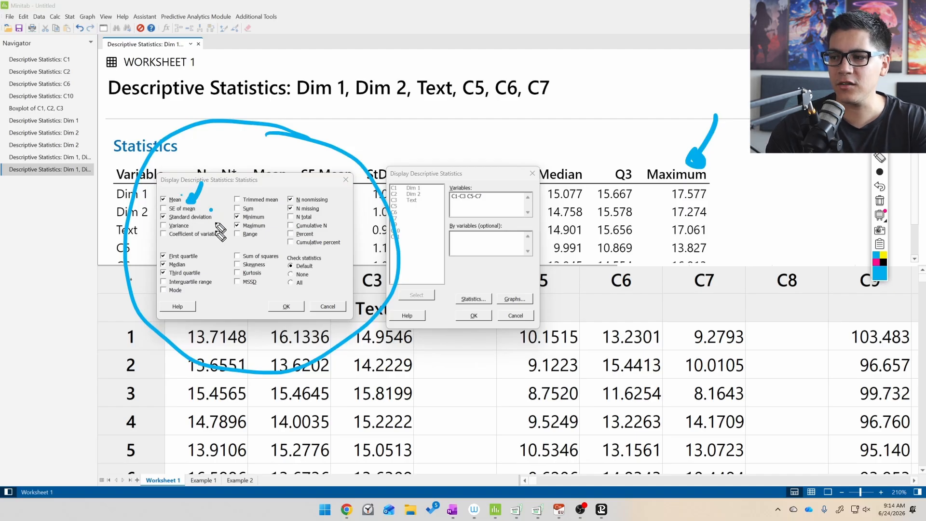
left_click(184, 256)
left_click(177, 264)
left_click(185, 273)
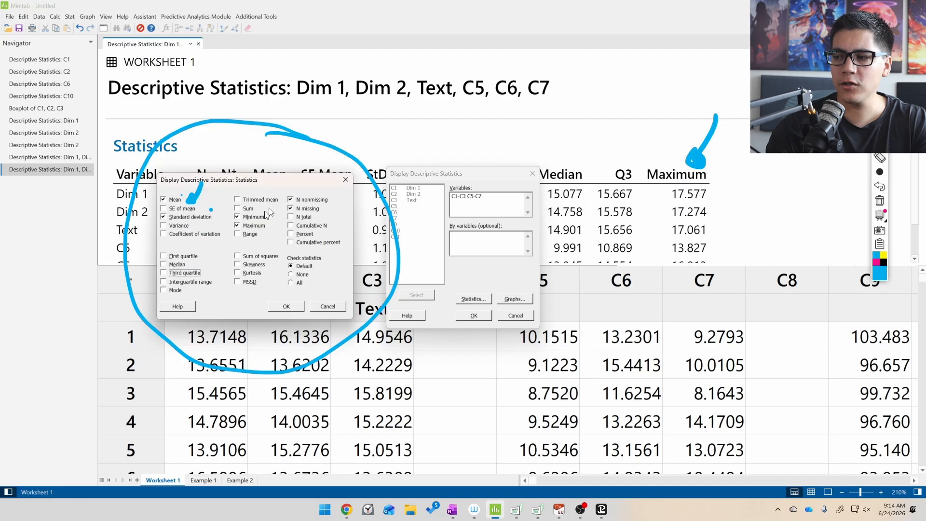
Exclude Minimum, Maximum and N missing, mark N nonmissing with a blue arrow, and run the descriptive statistics for C1-C3 C5-C7
left_click(253, 217)
left_click(256, 225)
left_click(309, 209)
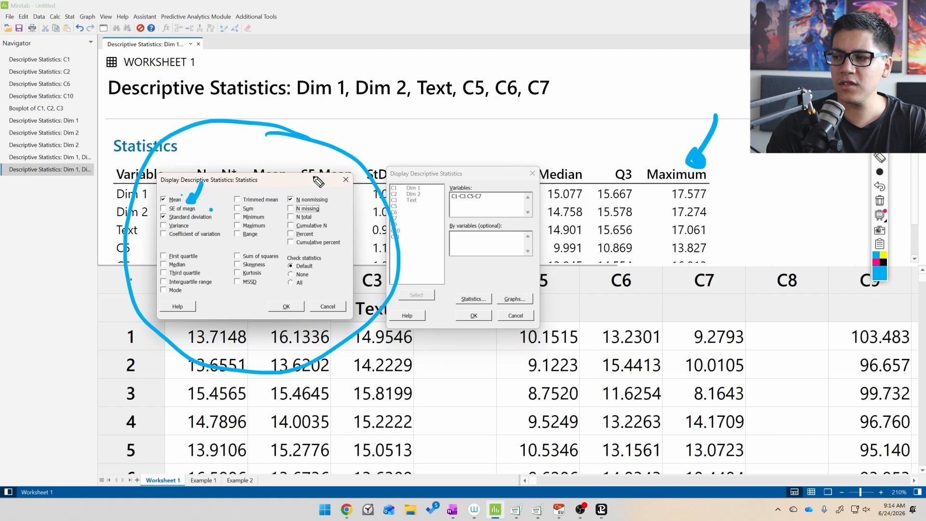
left_click_drag(328, 179, 317, 192)
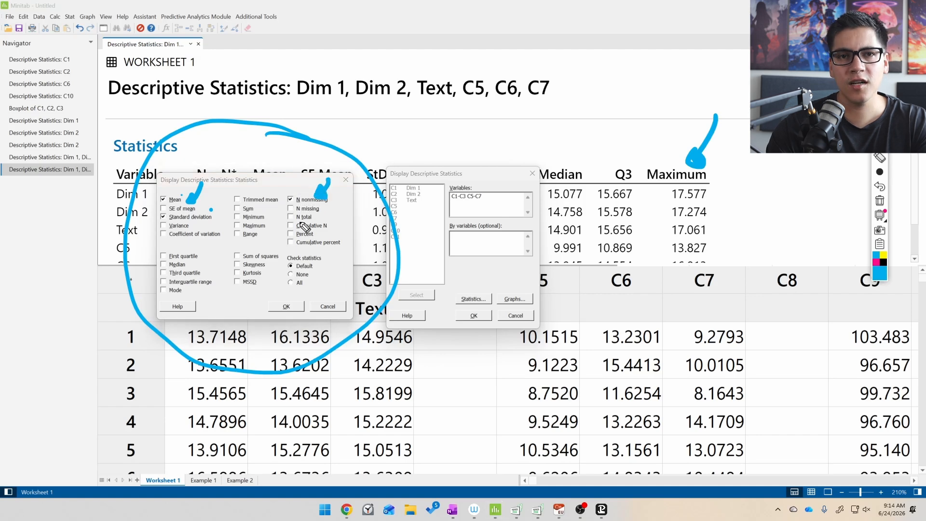
left_click(294, 308)
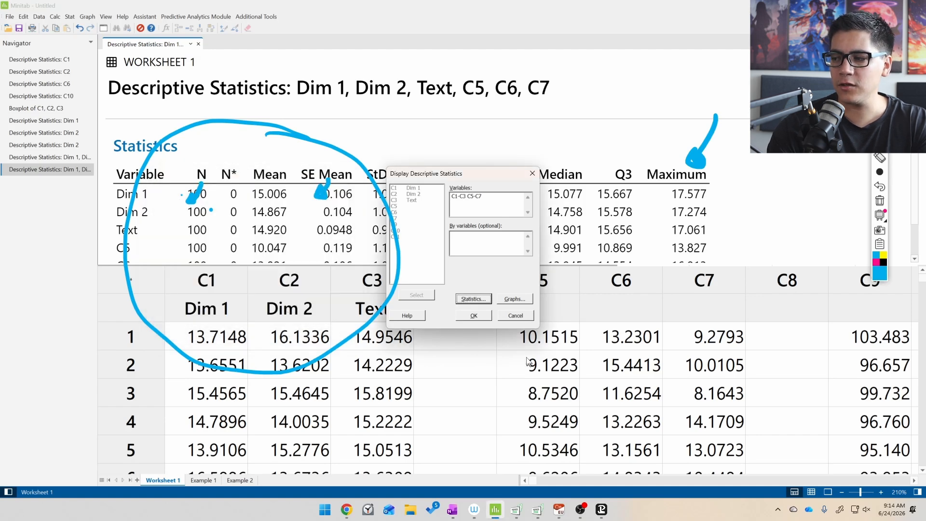
left_click(474, 316)
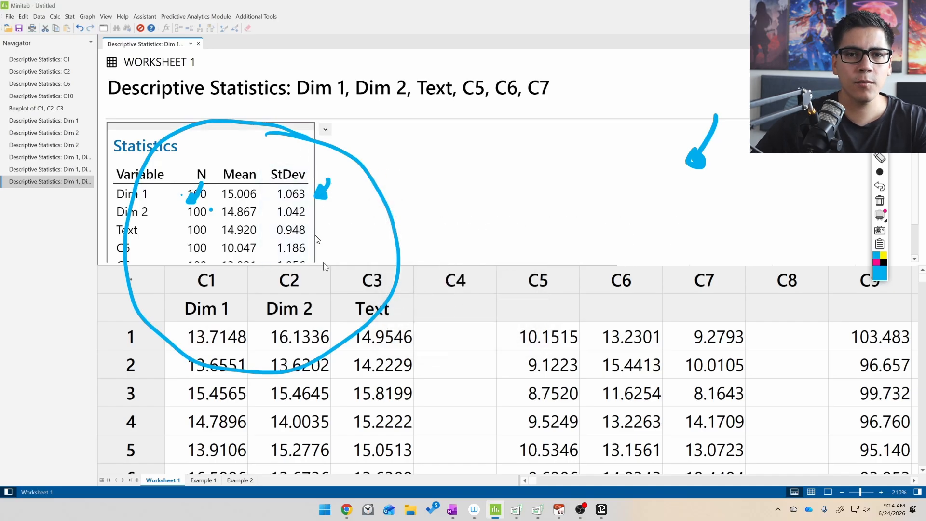
Show only the output pane and circle N, Mean and StDev of Dim 1 in blue in the Statistics table
left_click(833, 494)
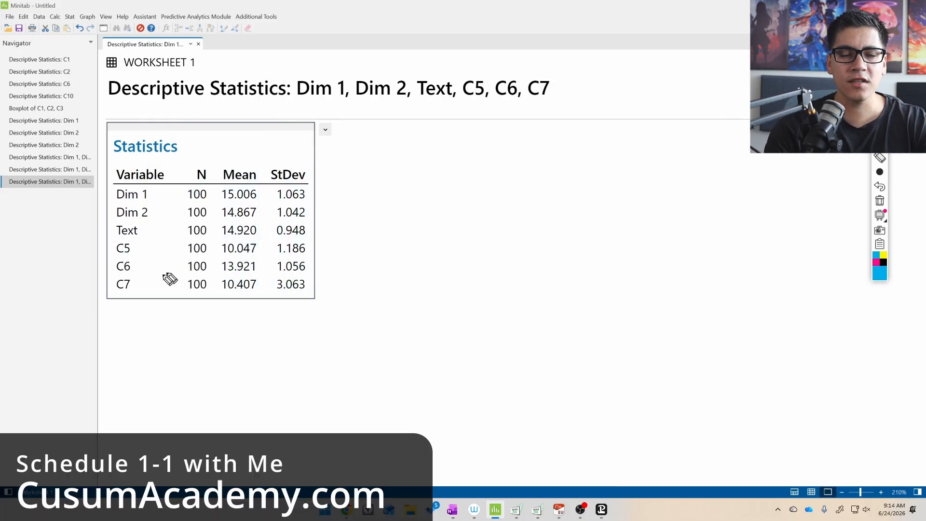
mouse_move(174, 183)
left_mouse_down()
mouse_move(169, 195)
mouse_move(185, 191)
mouse_move(216, 207)
mouse_move(212, 185)
mouse_move(265, 200)
mouse_move(252, 178)
left_mouse_up()
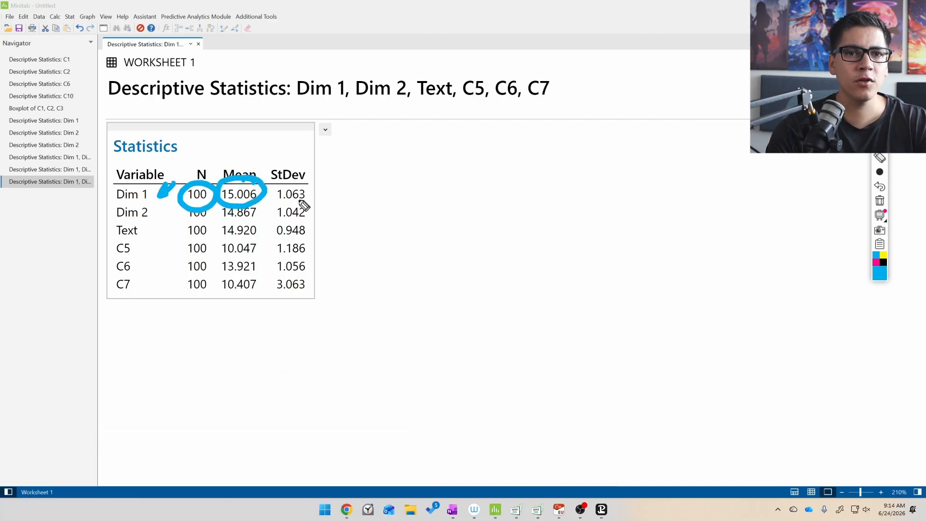
mouse_move(311, 191)
left_mouse_down()
mouse_move(301, 175)
mouse_move(275, 205)
mouse_move(326, 185)
mouse_move(314, 179)
left_mouse_up()
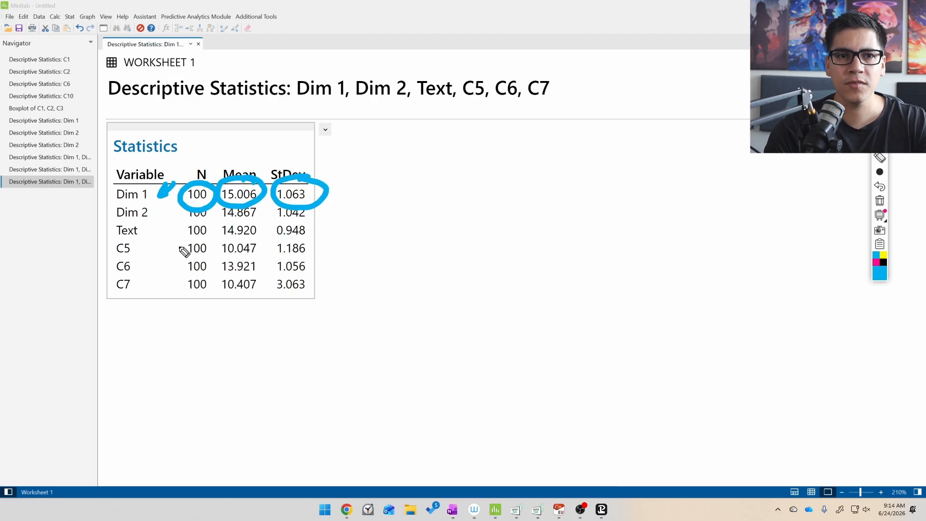
Circle the N, Mean and StDev values of the Text and C7 rows in blue
mouse_move(207, 230)
left_mouse_down()
mouse_move(195, 246)
mouse_move(200, 227)
left_mouse_up()
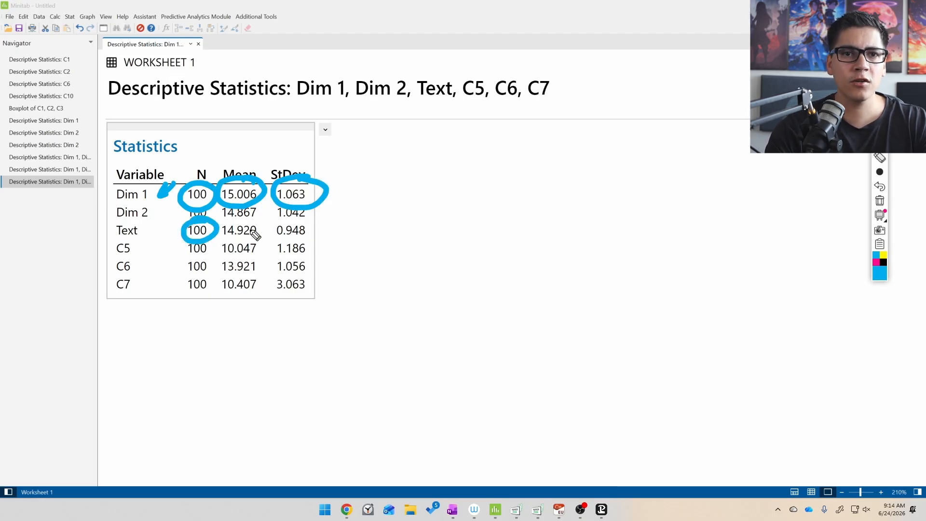
mouse_move(264, 229)
left_mouse_down()
mouse_move(217, 227)
mouse_move(277, 232)
mouse_move(251, 217)
left_mouse_up()
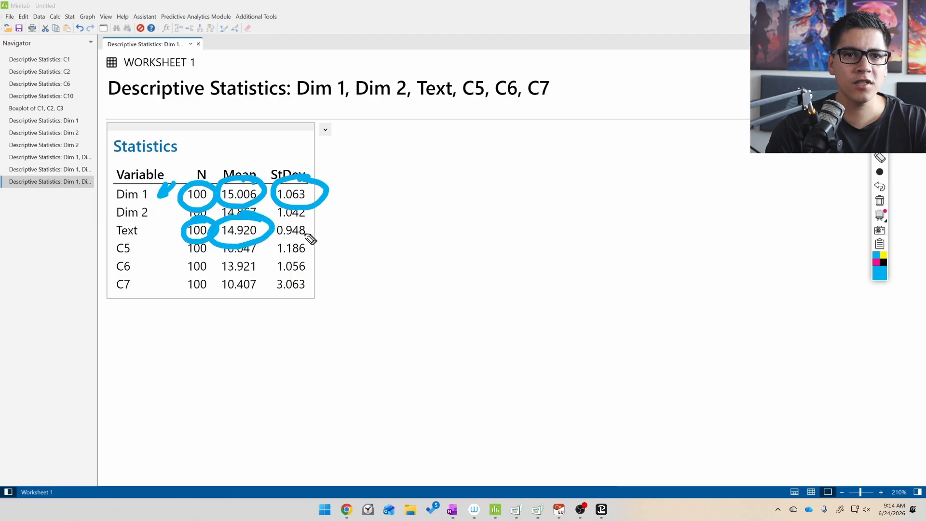
mouse_move(312, 224)
left_mouse_down()
mouse_move(277, 249)
mouse_move(302, 223)
left_mouse_up()
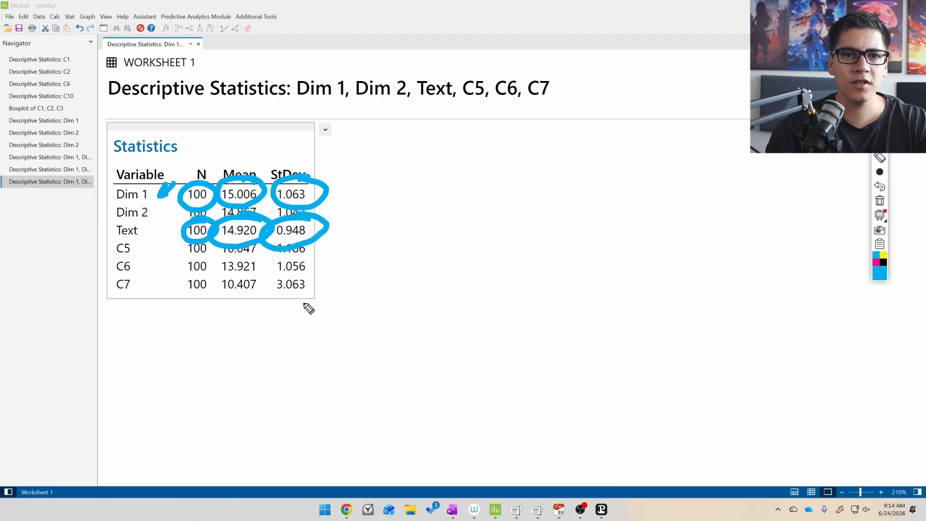
mouse_move(212, 278)
left_mouse_down()
mouse_move(178, 300)
mouse_move(215, 278)
left_mouse_up()
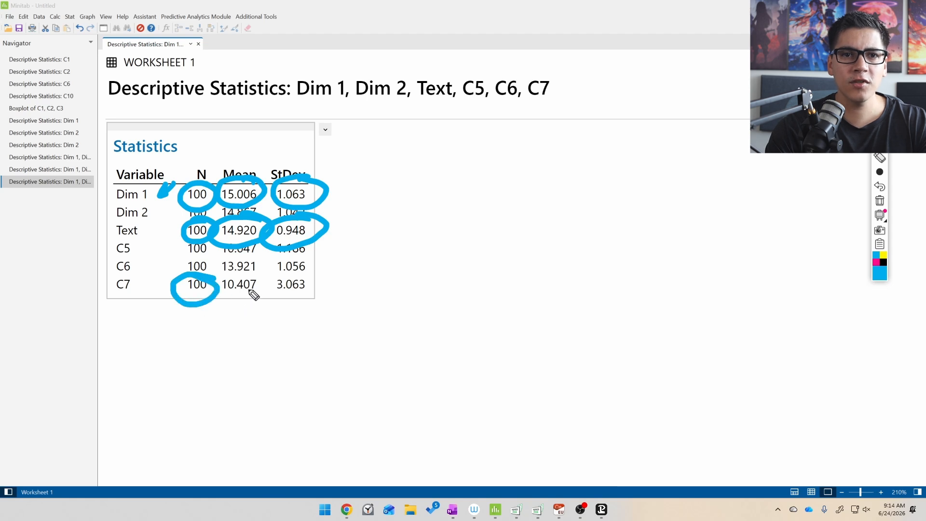
mouse_move(243, 269)
left_mouse_down()
mouse_move(268, 302)
mouse_move(274, 279)
mouse_move(292, 268)
mouse_move(324, 295)
mouse_move(316, 266)
left_mouse_up()
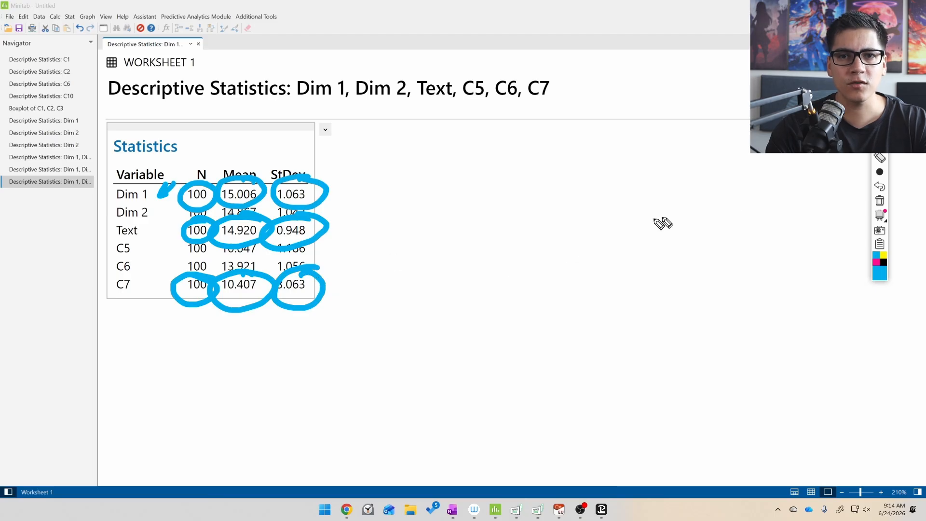
Erase all annotations and point blue arrows at the Mean and StDev column headings
left_click(879, 200)
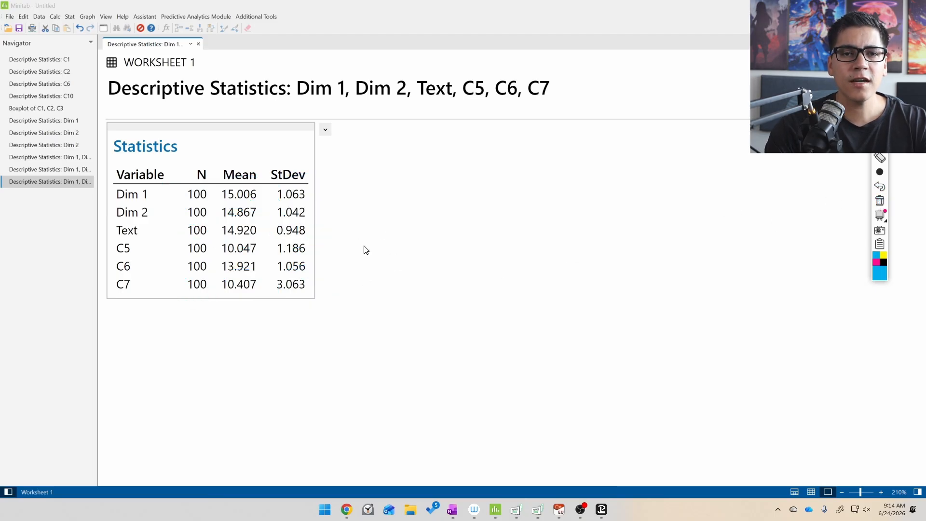
left_click_drag(269, 143, 247, 164)
left_click_drag(347, 130, 316, 164)
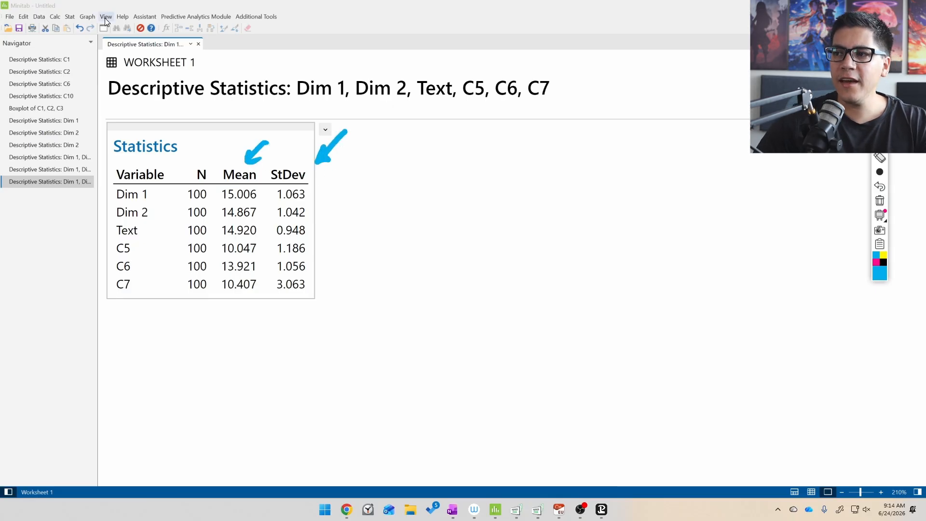
Create a Vary Parameters probability distribution plot of the Normal distribution with means 0.0 4 6 8 and standard deviation 1.0
left_click(88, 17)
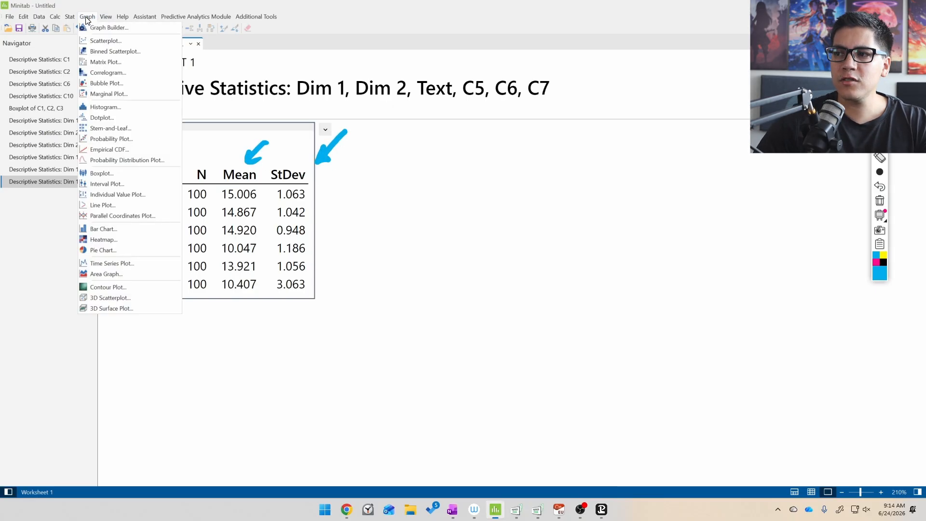
left_click(130, 160)
left_click_drag(447, 216, 150, 252)
left_click(146, 296)
left_click(169, 324)
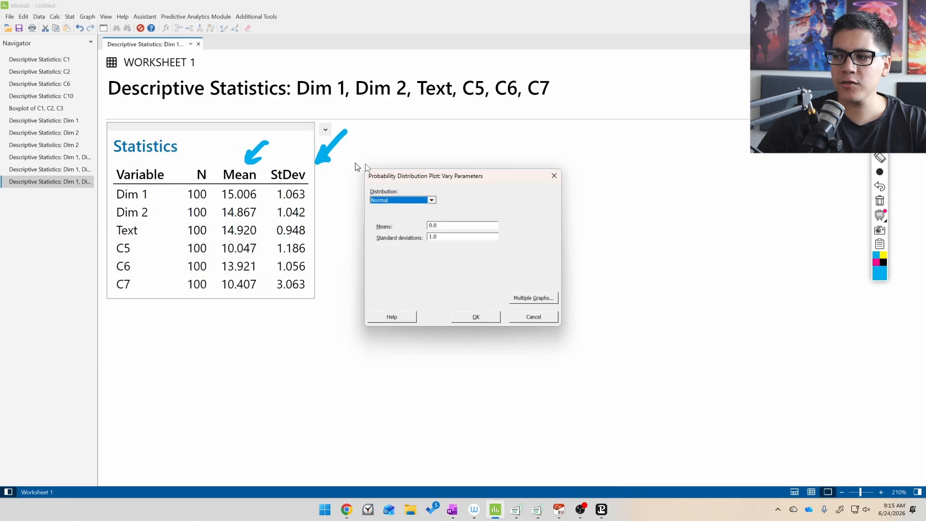
left_click(442, 225)
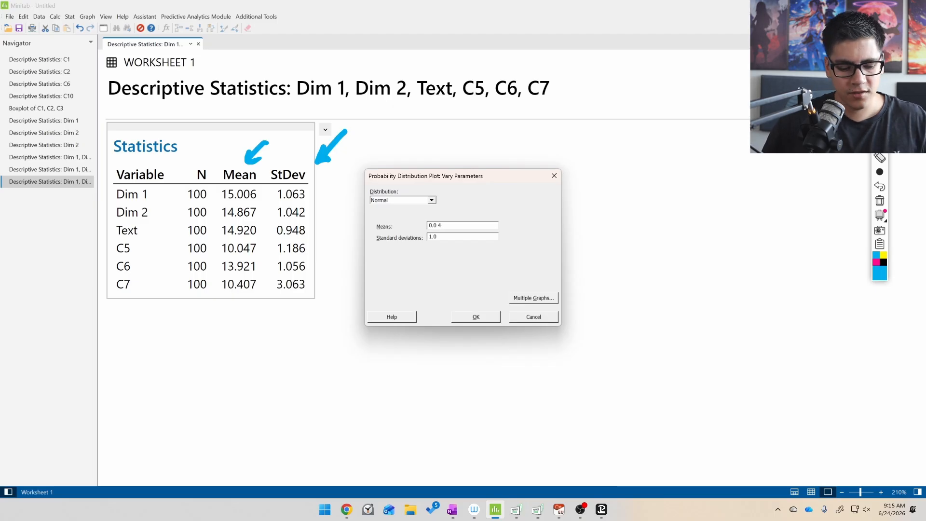
key("Return")
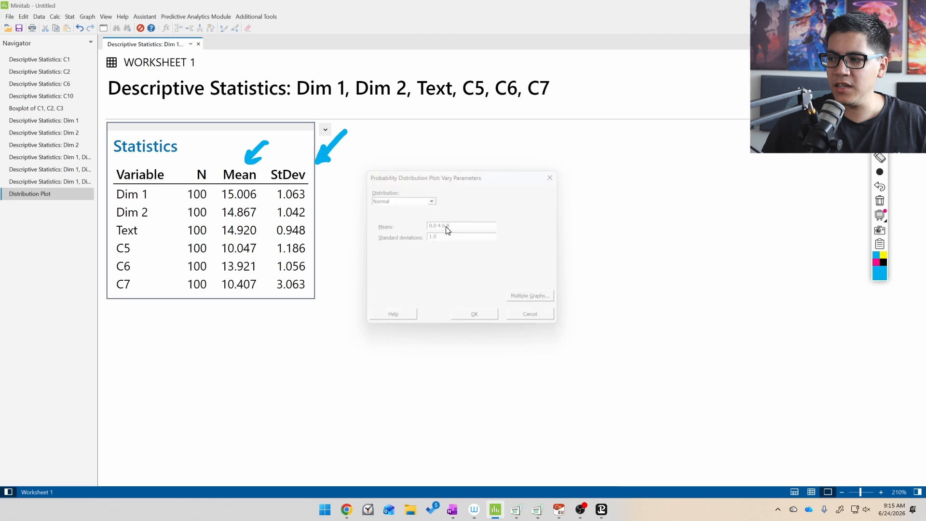
Open the distribution plot in a maximized graph editing window and clear the old arrows
double_click(457, 227)
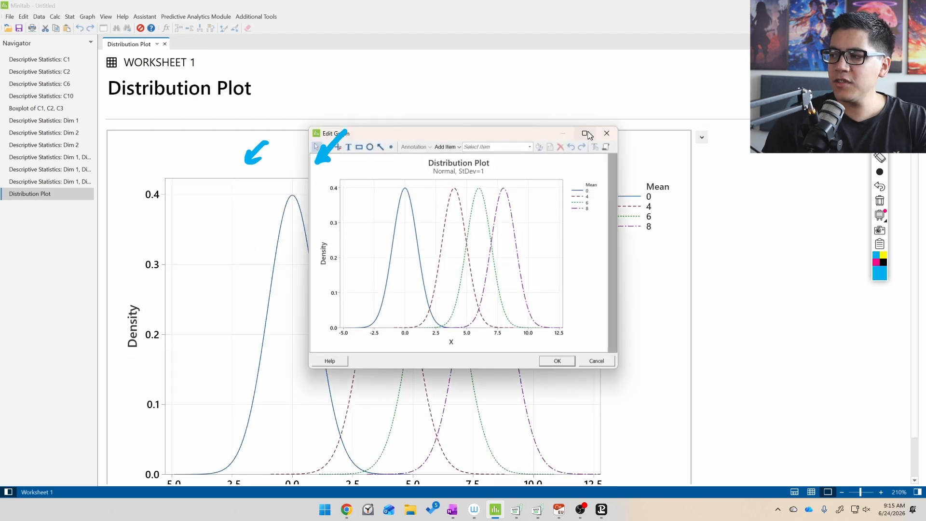
left_click(585, 134)
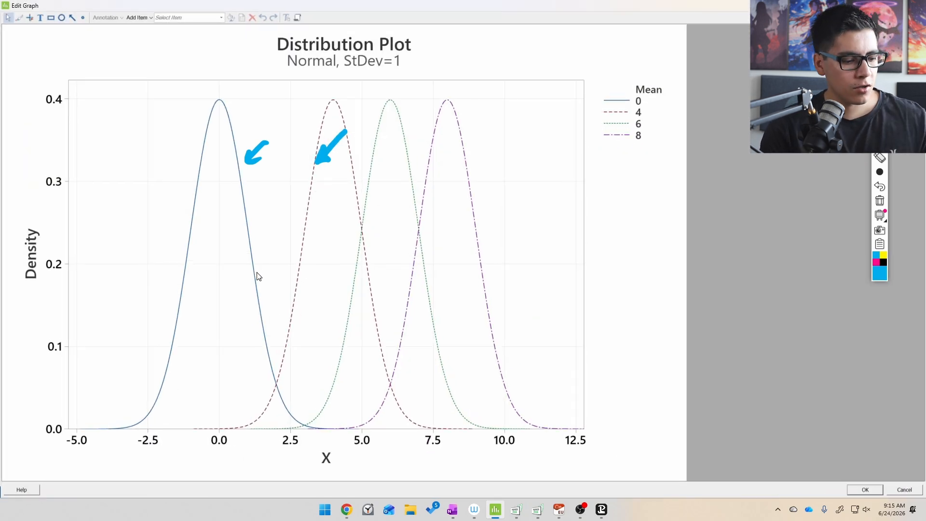
key("ctrl+shift+7")
Draw blue vertical lines through the peaks of the mean 0, 4 and 6 curves, circling 0 and writing 3 and 6 below the axis
mouse_move(259, 118)
left_mouse_down()
mouse_move(245, 150)
mouse_move(252, 144)
left_mouse_up()
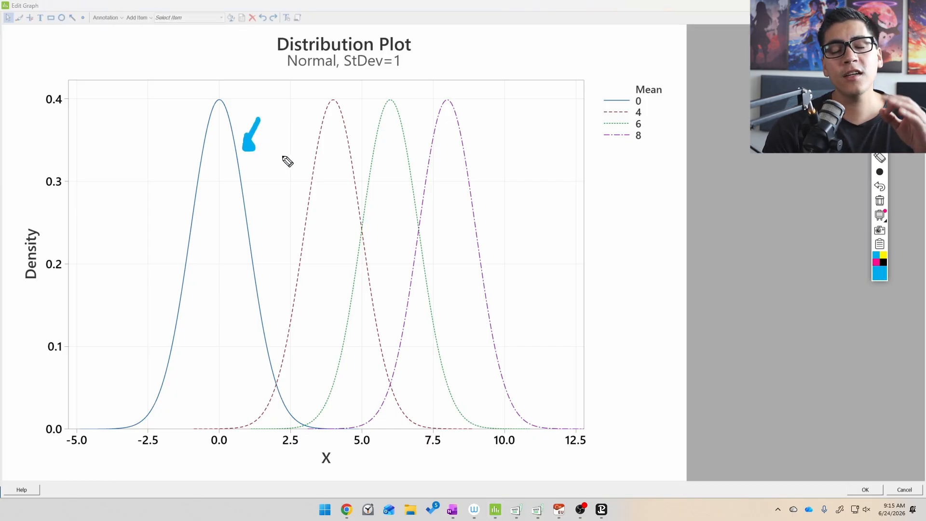
mouse_move(219, 90)
left_mouse_down()
mouse_move(240, 393)
mouse_move(233, 430)
mouse_move(215, 436)
mouse_move(226, 434)
left_mouse_up()
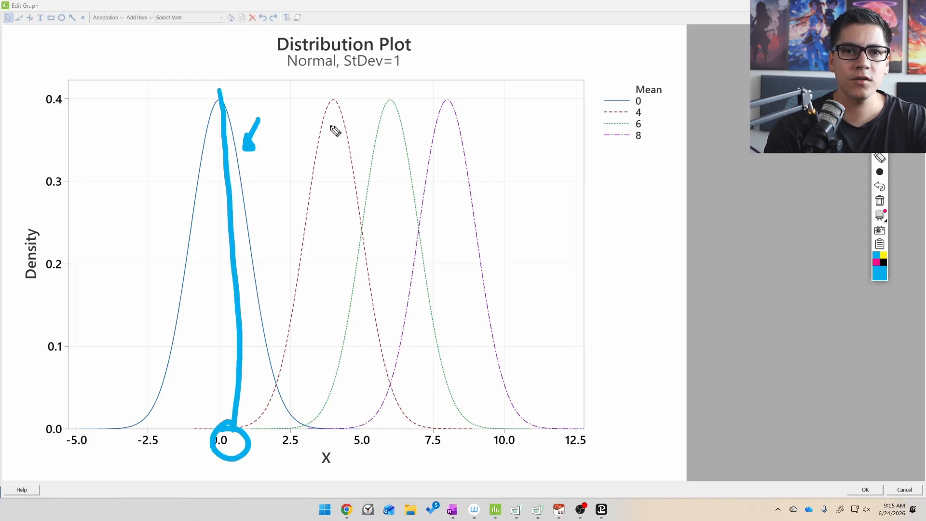
mouse_move(334, 79)
left_mouse_down()
mouse_move(340, 427)
mouse_move(357, 454)
mouse_move(343, 466)
left_mouse_up()
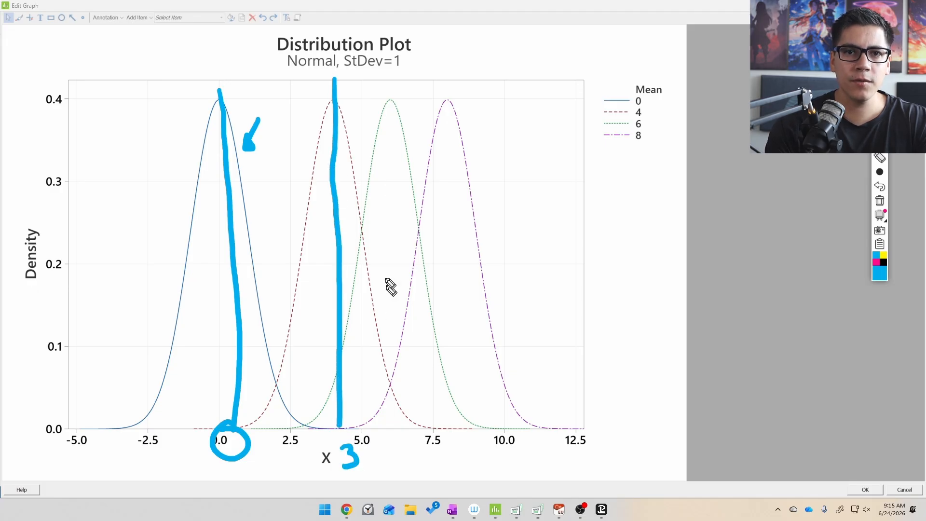
left_click_drag(391, 65, 392, 110)
left_click_drag(392, 217, 399, 436)
left_click_drag(643, 115, 656, 105)
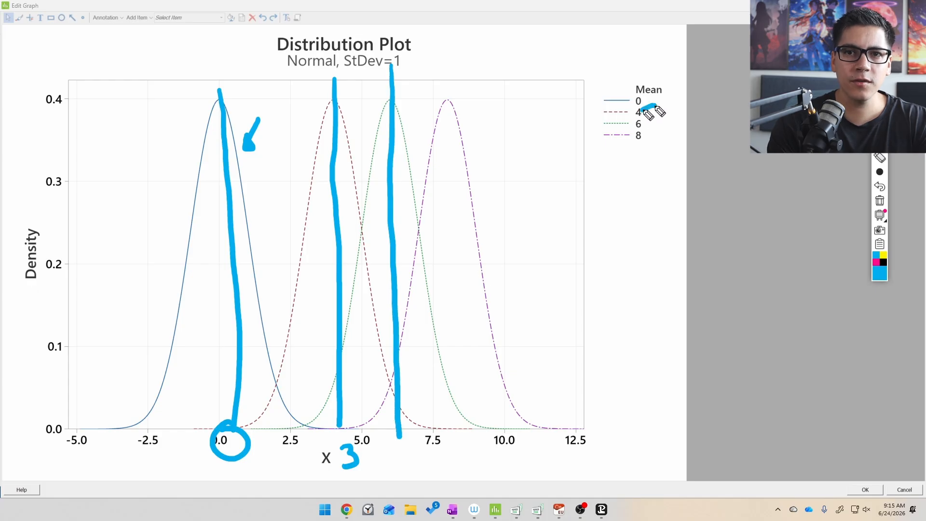
left_click_drag(396, 452, 393, 480)
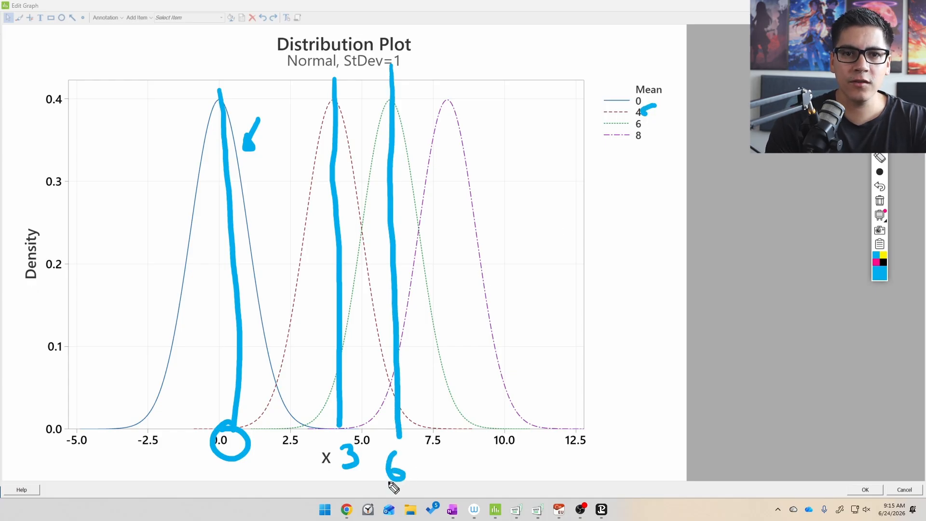
Rework the handwritten 3, draw a line through the mean 8 curve, then erase all annotations and close the graph editor
mouse_move(336, 438)
left_mouse_down()
mouse_move(359, 461)
mouse_move(359, 485)
left_mouse_up()
left_click_drag(354, 474, 356, 495)
mouse_move(445, 83)
left_mouse_down()
mouse_move(470, 470)
mouse_move(479, 446)
left_mouse_up()
left_click(880, 201)
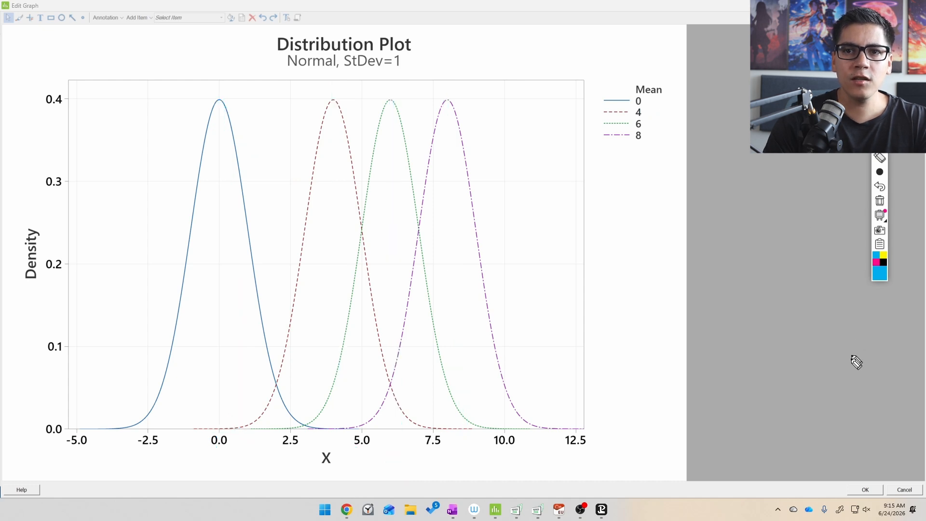
left_click(858, 490)
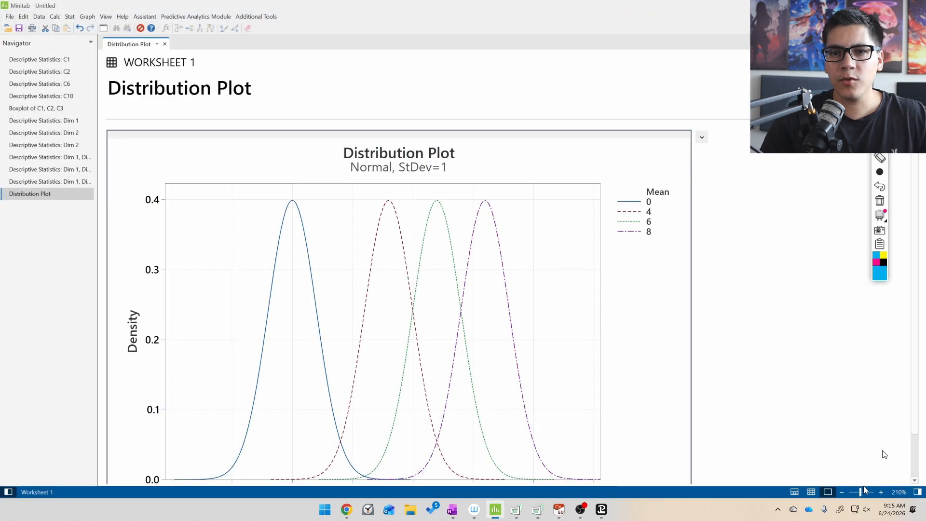
Create another Normal distribution plot with means 0 8 16 30, keeping standard deviation 1.0
key("ctrl+e")
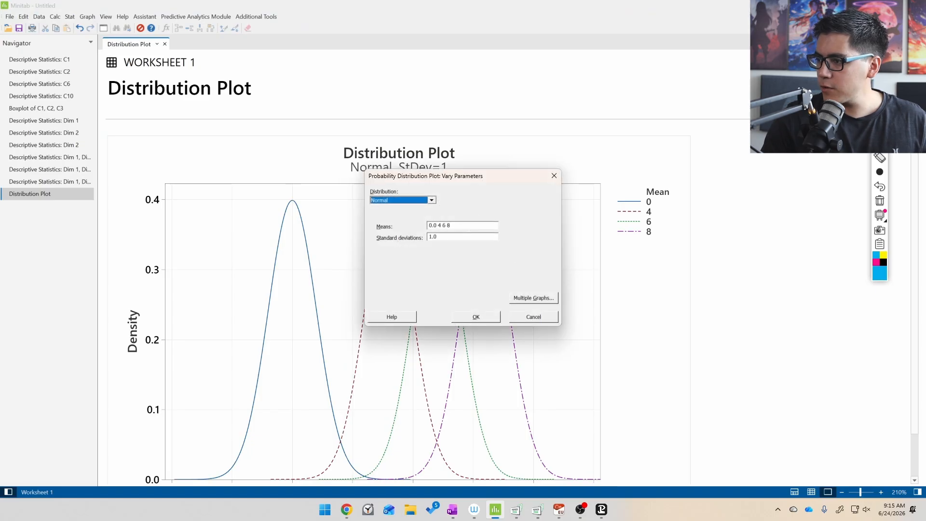
key("Tab")
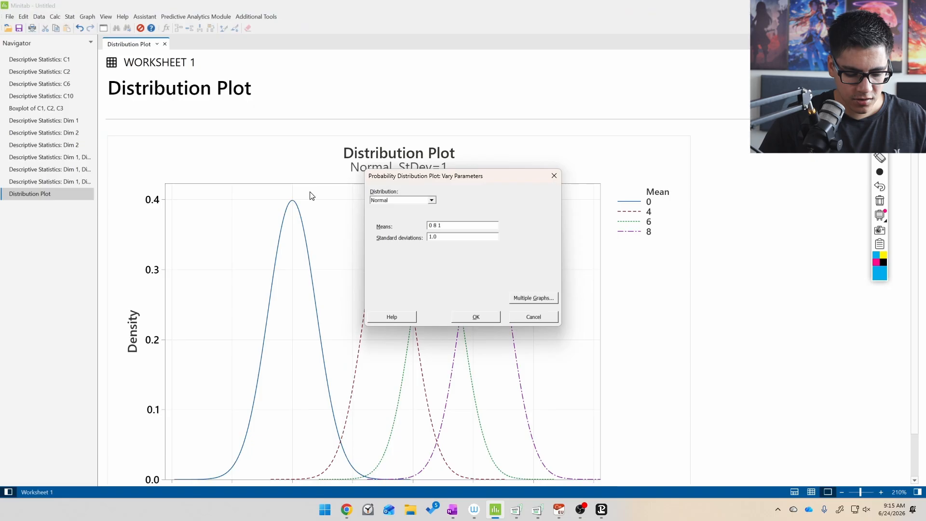
type("0 8 16 ")
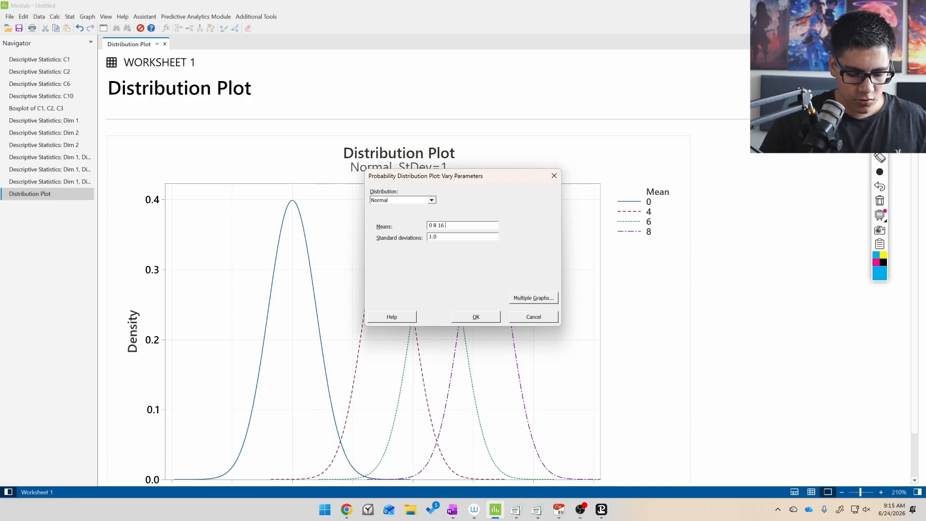
type("30")
key("Return")
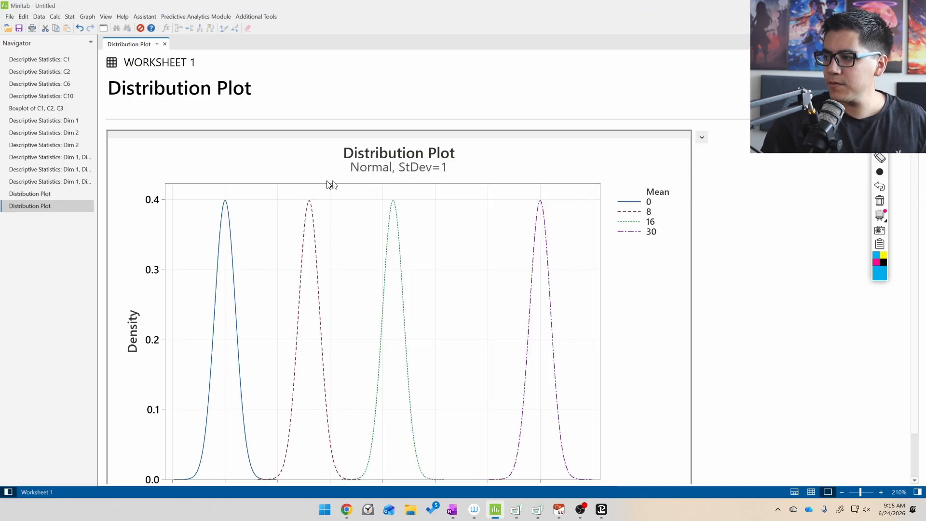
Open the new distribution plot for editing and add reference lines at X values 0 8 16 30
double_click(527, 183)
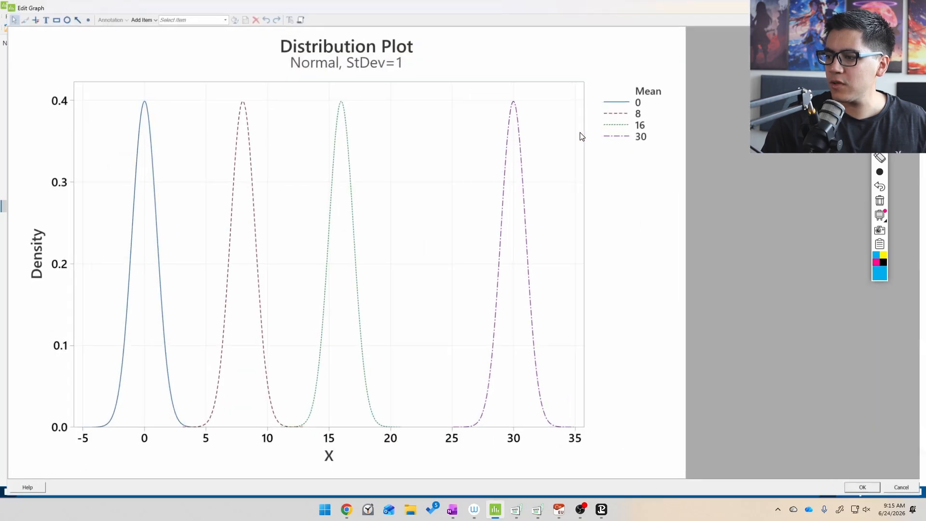
right_click(246, 207)
mouse_move(270, 252)
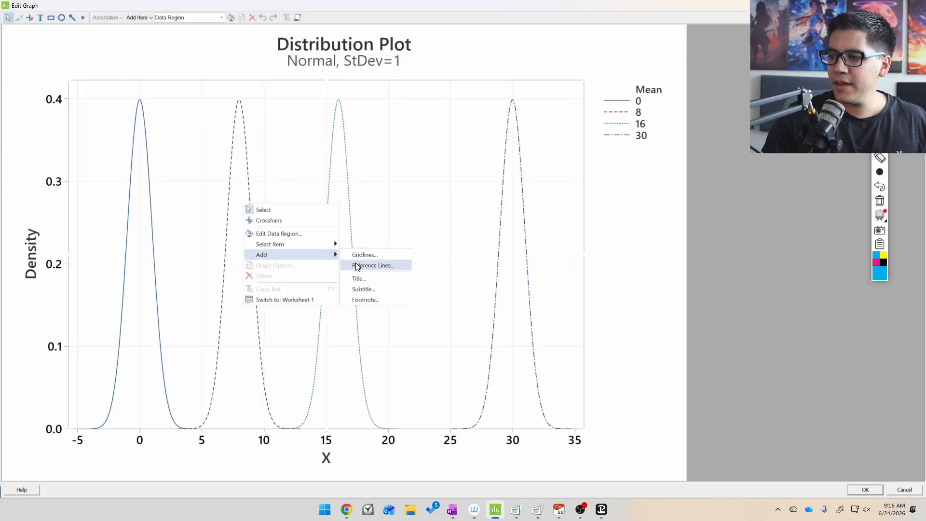
left_click(357, 266)
key("Tab")
type("0 ")
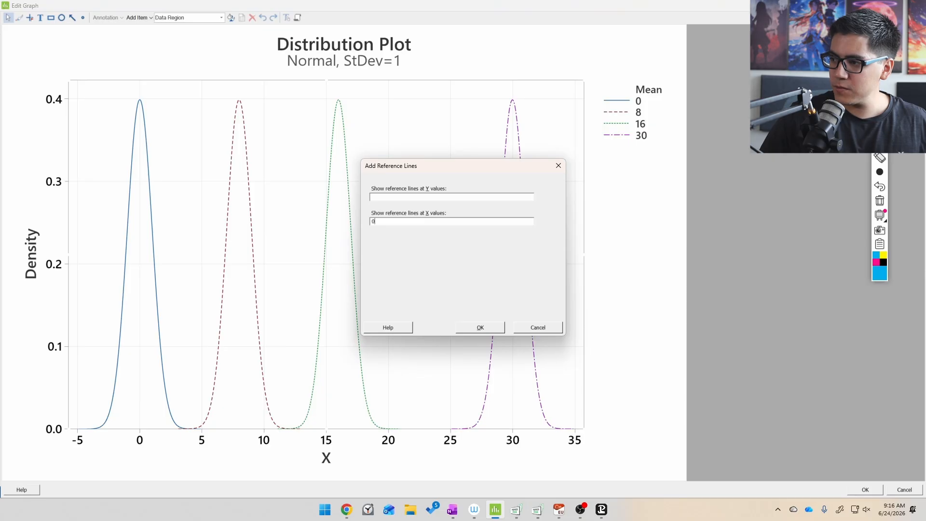
type("8 1")
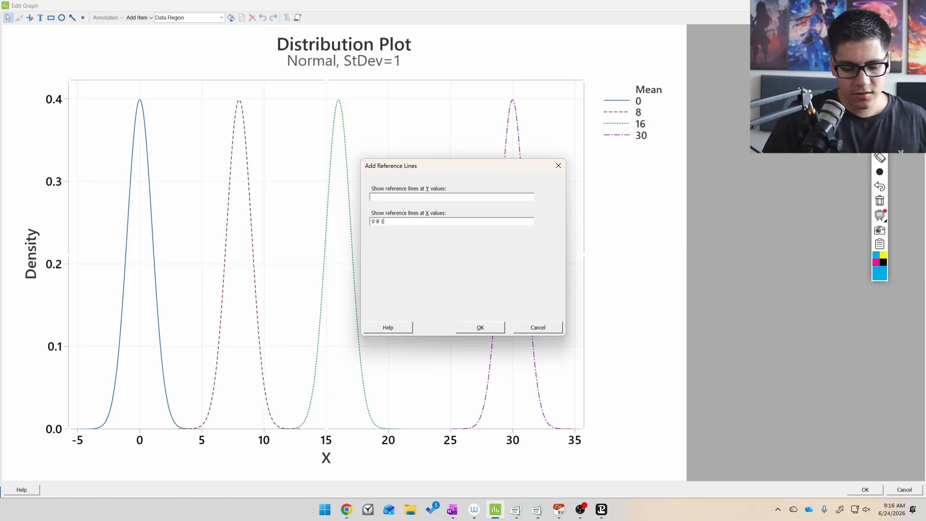
type("6 30")
key("Return")
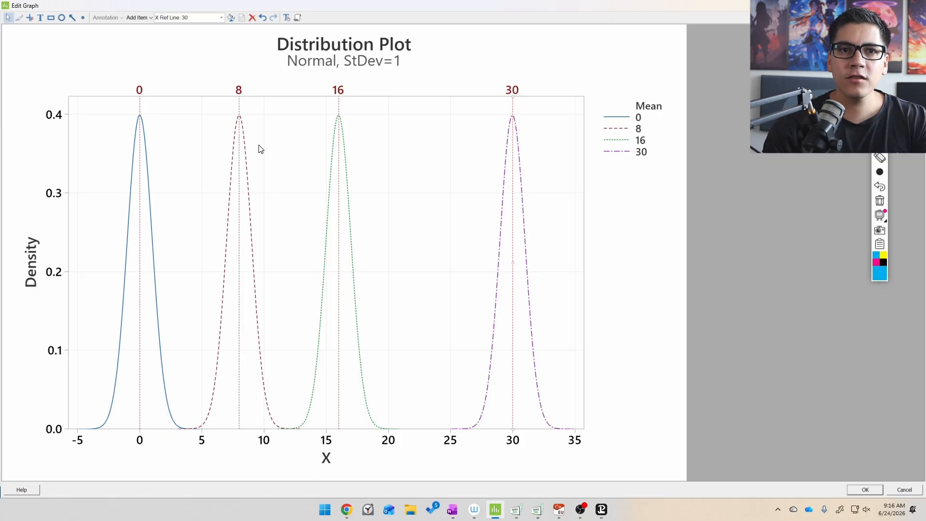
Point a blue arrow at the mean 0 curve and circle the reference line labels 0, 8, 16 and 30
left_click_drag(167, 112, 155, 133)
mouse_move(140, 73)
left_mouse_down()
mouse_move(126, 94)
mouse_move(146, 87)
left_mouse_up()
mouse_move(243, 73)
left_mouse_down()
mouse_move(236, 82)
mouse_move(268, 72)
left_mouse_up()
left_click_drag(349, 67, 329, 76)
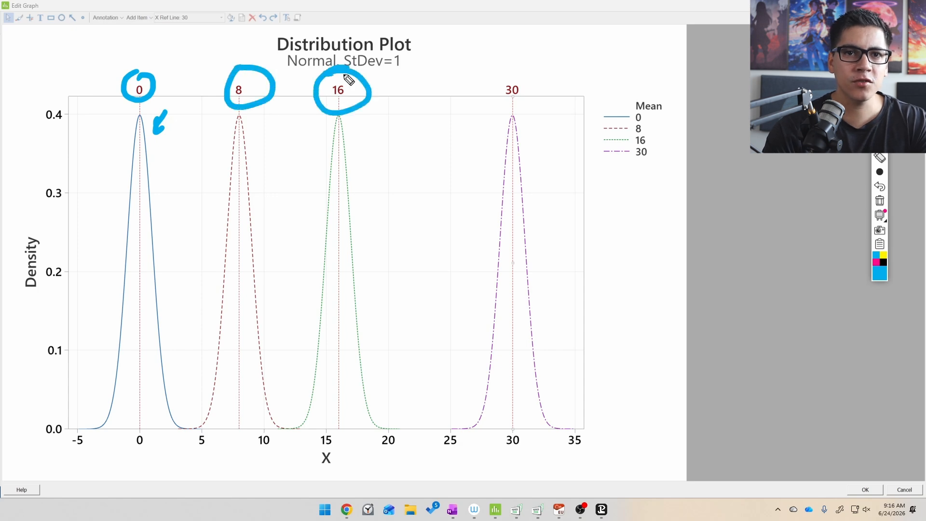
left_click_drag(519, 64, 497, 68)
Add a second arrow at the mean 0 curve and mark each curve's base width with boundary lines and a double-headed arrow
left_click_drag(179, 146, 161, 183)
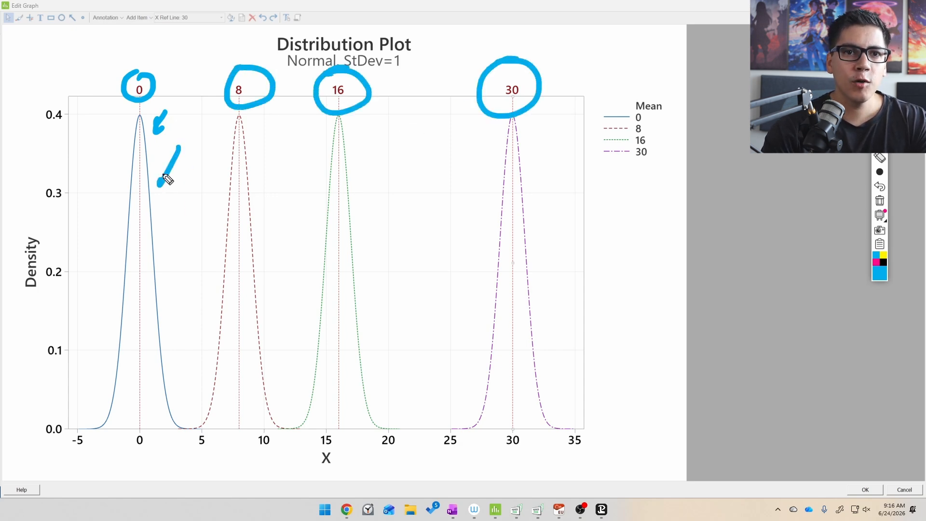
left_click_drag(89, 399, 92, 431)
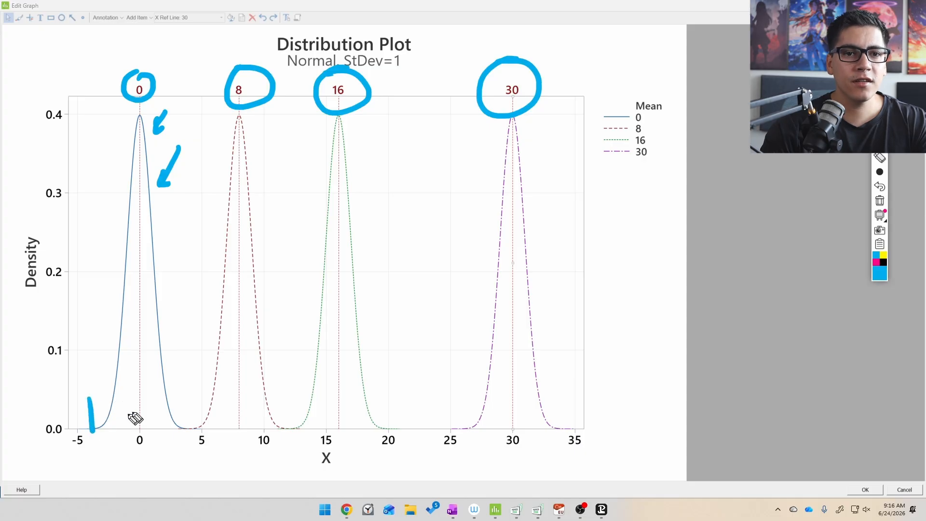
mouse_move(184, 397)
left_mouse_down()
mouse_move(183, 443)
mouse_move(203, 441)
left_mouse_up()
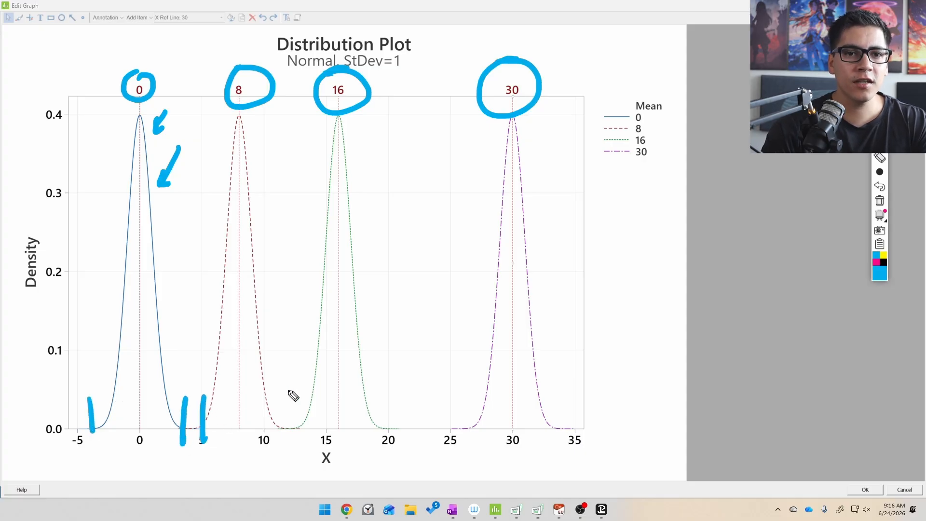
left_click_drag(286, 387, 282, 441)
mouse_move(220, 397)
left_mouse_down()
mouse_move(225, 417)
mouse_move(268, 405)
mouse_move(272, 423)
left_mouse_up()
mouse_move(108, 408)
left_mouse_down()
mouse_move(102, 425)
mouse_move(156, 410)
mouse_move(162, 426)
left_mouse_up()
left_click_drag(374, 388, 380, 442)
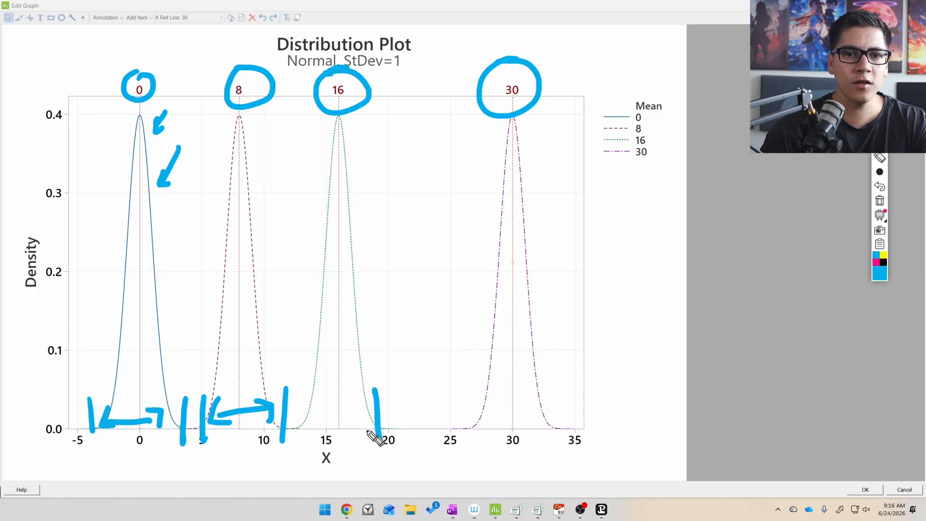
mouse_move(313, 404)
left_mouse_down()
mouse_move(320, 424)
mouse_move(372, 416)
left_mouse_up()
left_click_drag(459, 386, 454, 456)
left_click_drag(550, 390, 554, 457)
mouse_move(485, 401)
left_mouse_down()
mouse_move(478, 419)
mouse_move(533, 415)
mouse_move(541, 427)
left_mouse_up()
Label the mean 30 curve with handwritten "width" at its base and "position" with an arrow at its peak, and circle the Mean legend
mouse_move(478, 371)
left_mouse_down()
mouse_move(529, 380)
mouse_move(568, 362)
mouse_move(583, 369)
left_mouse_up()
left_click_drag(548, 168, 549, 142)
mouse_move(553, 186)
left_mouse_down()
mouse_move(554, 196)
mouse_move(585, 200)
mouse_move(643, 193)
mouse_move(729, 209)
left_mouse_up()
mouse_move(651, 71)
left_mouse_down()
mouse_move(727, 117)
mouse_move(624, 85)
left_mouse_up()
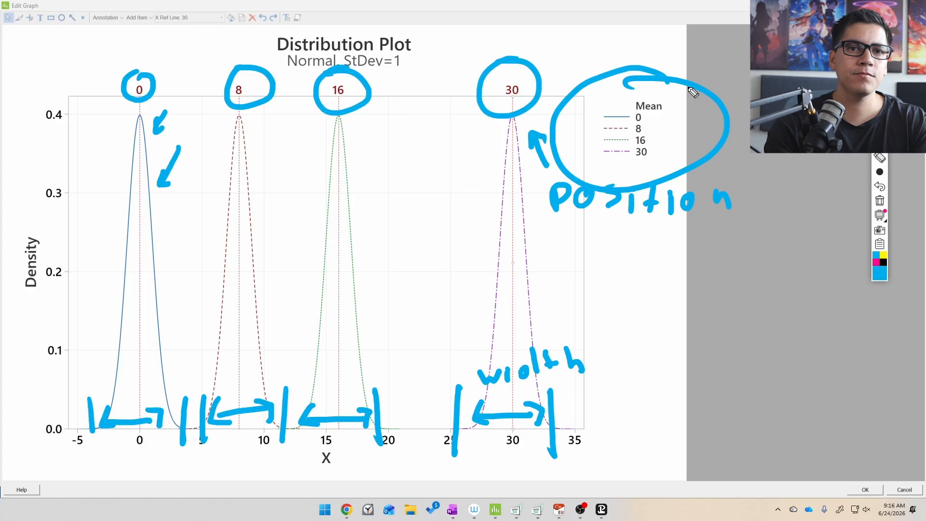
Write σ =1 with an arrow to the mean 16 curve's width, circle StDev=1, and erase all annotations before closing the graph editor
left_click_drag(383, 336, 409, 331)
left_click_drag(365, 360, 353, 401)
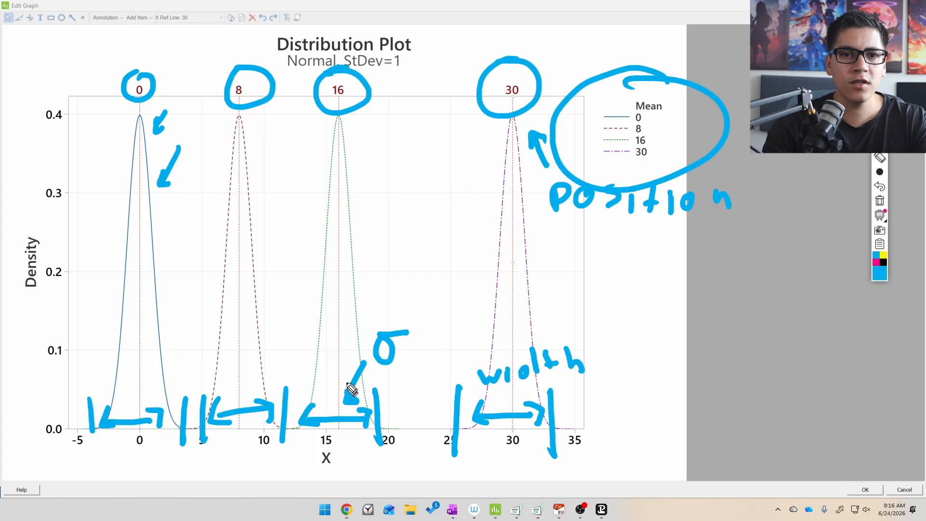
left_click_drag(421, 350, 463, 357)
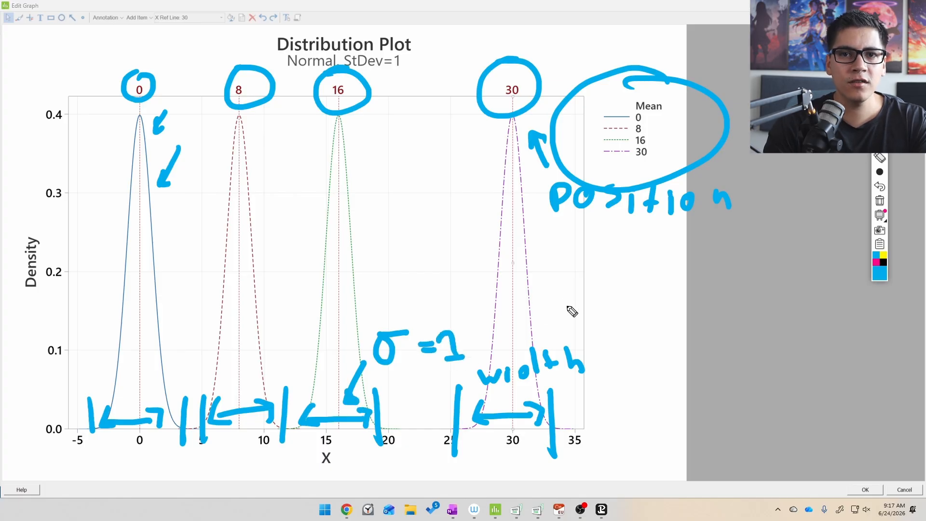
mouse_move(389, 56)
left_mouse_down()
mouse_move(383, 36)
mouse_move(391, 60)
left_mouse_up()
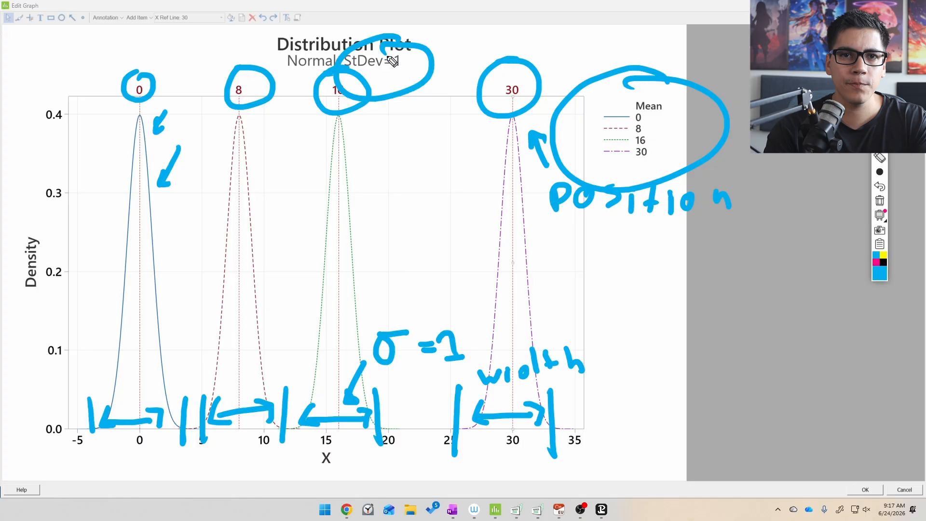
left_click(879, 200)
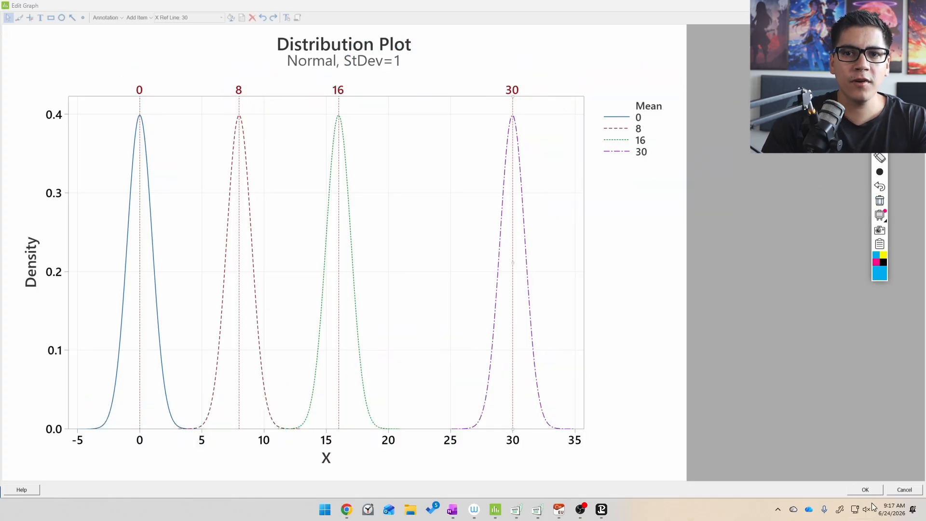
left_click(865, 489)
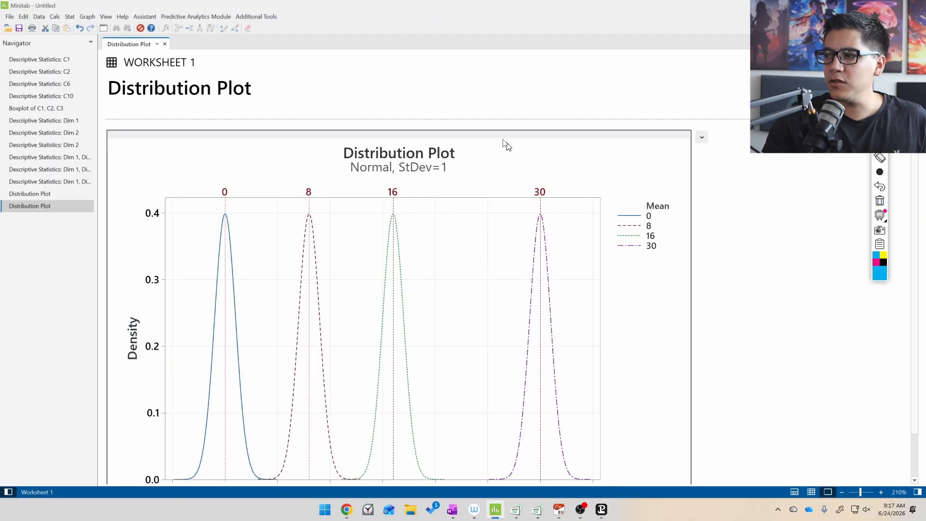
Create a Normal probability distribution plot with varied parameters, using mean 10 and standard deviations 0.5 3 8
left_click(86, 19)
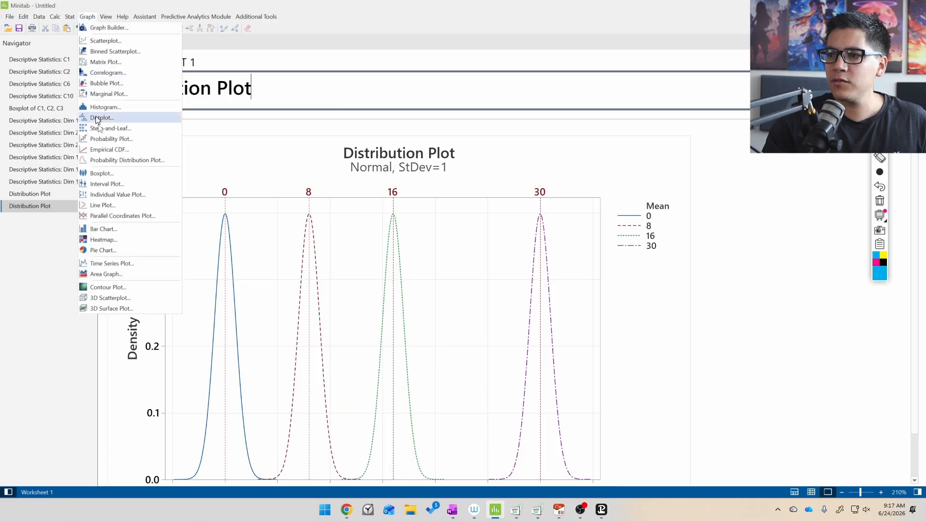
left_click(120, 159)
left_click(446, 260)
left_click(464, 286)
left_click_drag(449, 177, 249, 99)
double_click(243, 164)
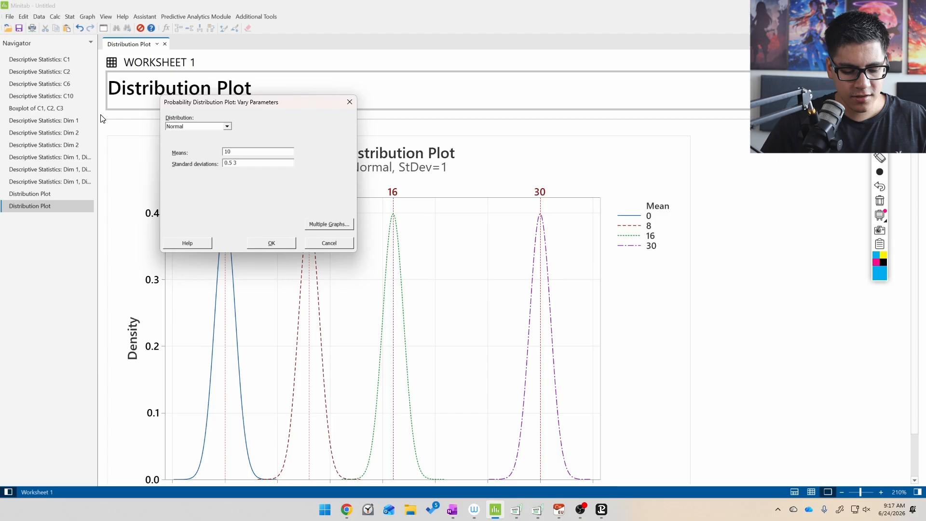
key("Return")
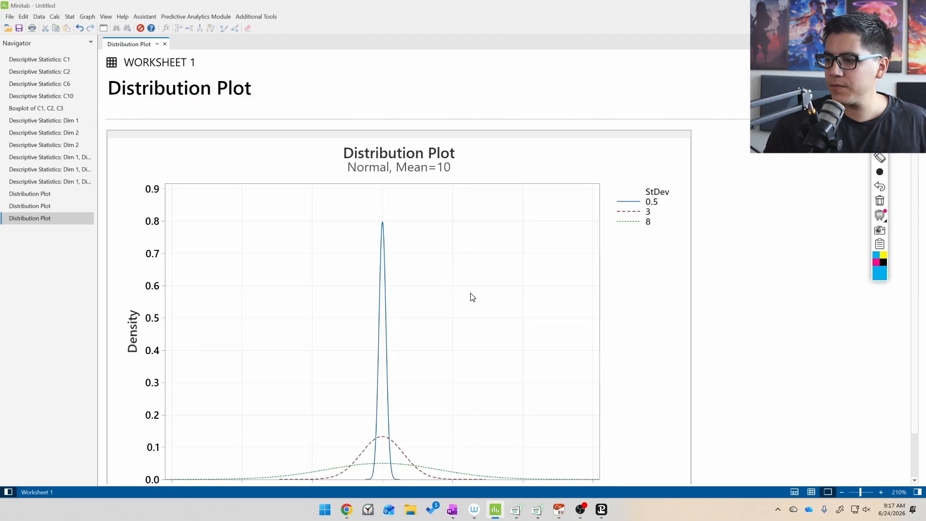
Open the new plot for editing, annotate the StDev 0.5 curve with an arrow, 0.5σ and base width lines, and clear the annotations
double_click(499, 150)
left_click(581, 133)
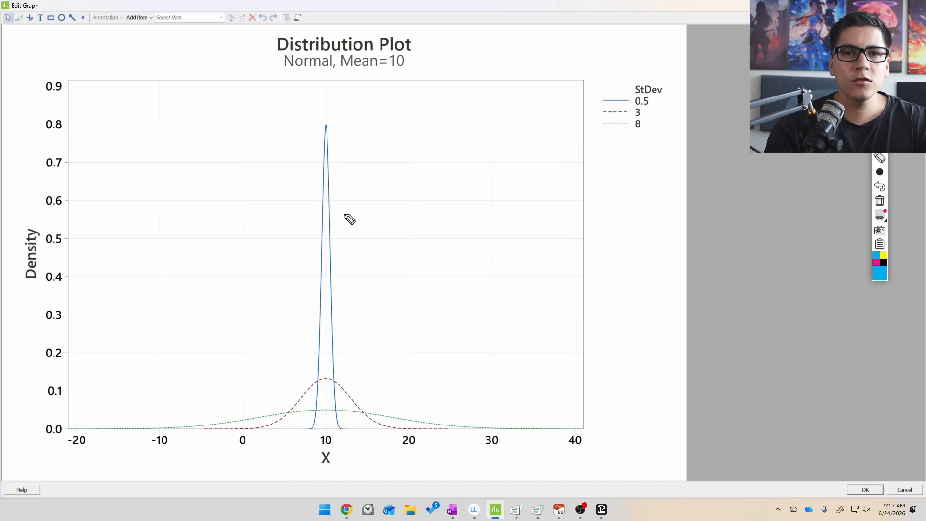
mouse_move(365, 191)
left_mouse_down()
mouse_move(345, 211)
mouse_move(350, 219)
left_mouse_up()
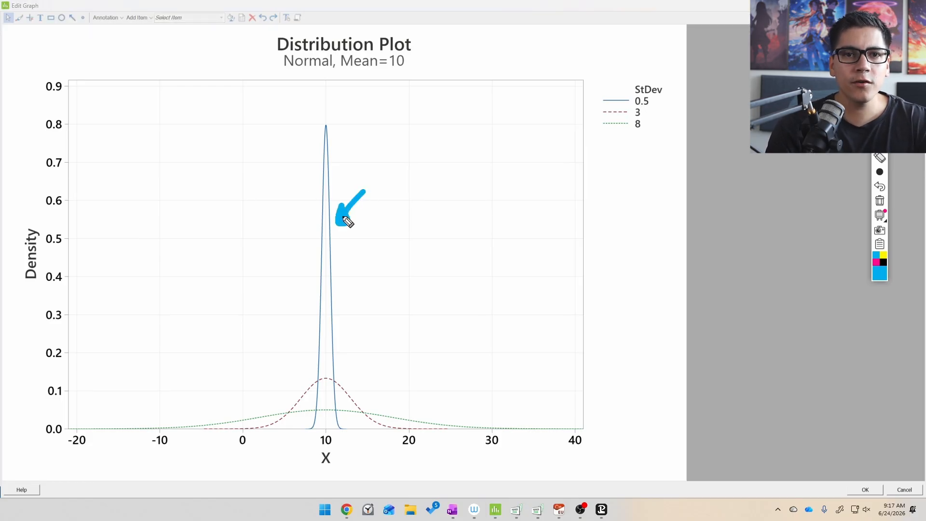
left_click_drag(656, 91, 644, 108)
mouse_move(390, 231)
left_mouse_down()
mouse_move(381, 260)
mouse_move(389, 238)
mouse_move(417, 260)
mouse_move(457, 247)
left_mouse_up()
left_click(406, 254)
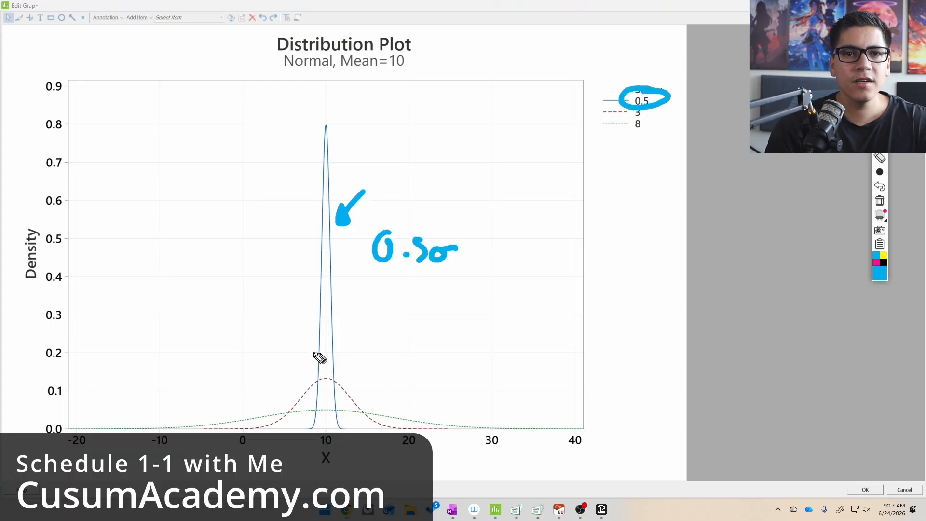
mouse_move(312, 398)
left_mouse_down()
mouse_move(310, 427)
mouse_move(344, 431)
left_mouse_up()
mouse_move(685, 93)
left_mouse_down()
mouse_move(685, 152)
mouse_move(694, 144)
left_mouse_up()
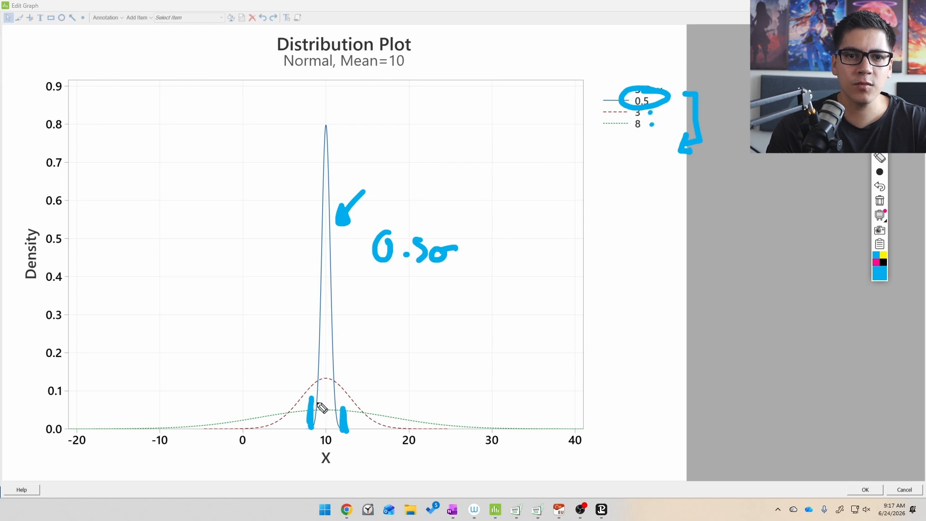
key("ctrl+shift+7")
Mark the spread of the wider curves with arrows and circle StDev 8 in the legend, and erase the annotations before closing the graph editor
mouse_move(326, 399)
left_mouse_down()
mouse_move(315, 405)
mouse_move(352, 406)
mouse_move(220, 393)
left_mouse_up()
left_click_drag(444, 381, 444, 406)
mouse_move(658, 120)
left_mouse_down()
mouse_move(647, 155)
mouse_move(652, 115)
left_mouse_up()
left_click_drag(520, 381, 530, 419)
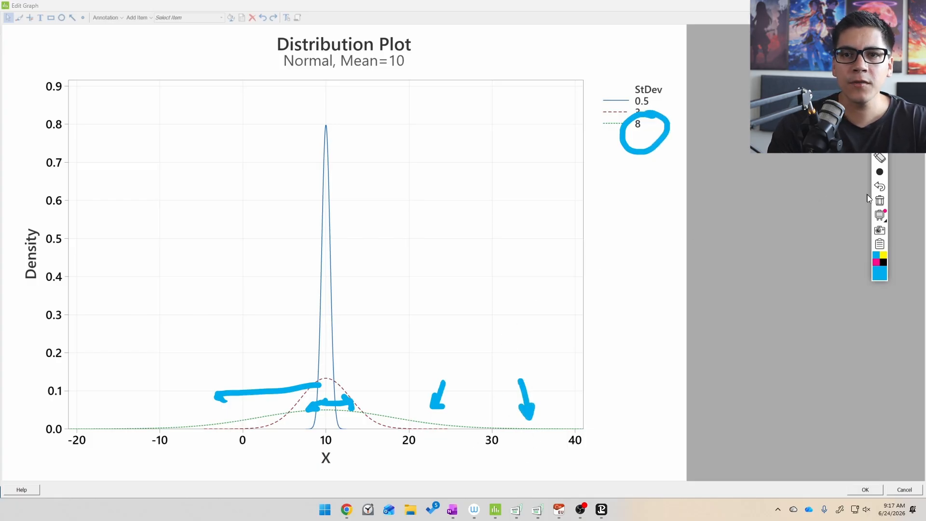
left_click(880, 201)
left_click(865, 489)
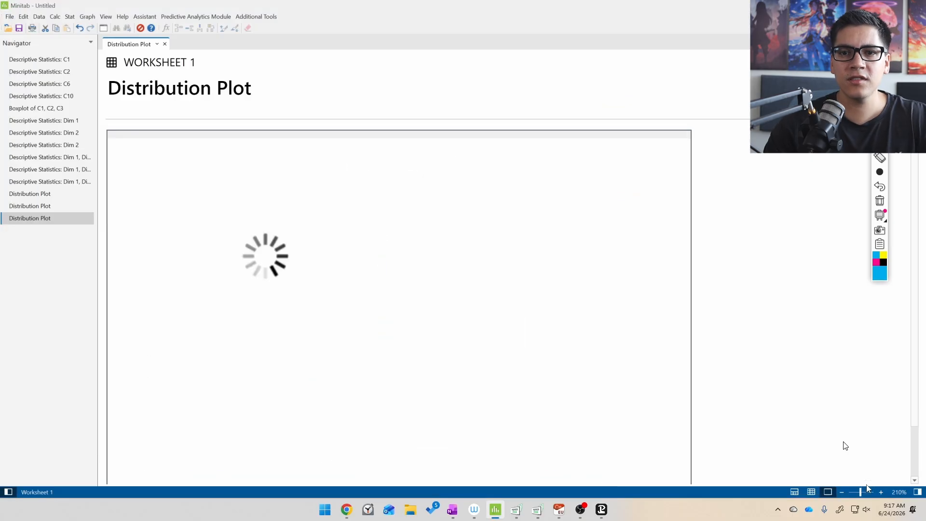
Create another Normal distribution plot with mean 10, adding 15 to the standard deviations 0.5 3 8
key("ctrl+e")
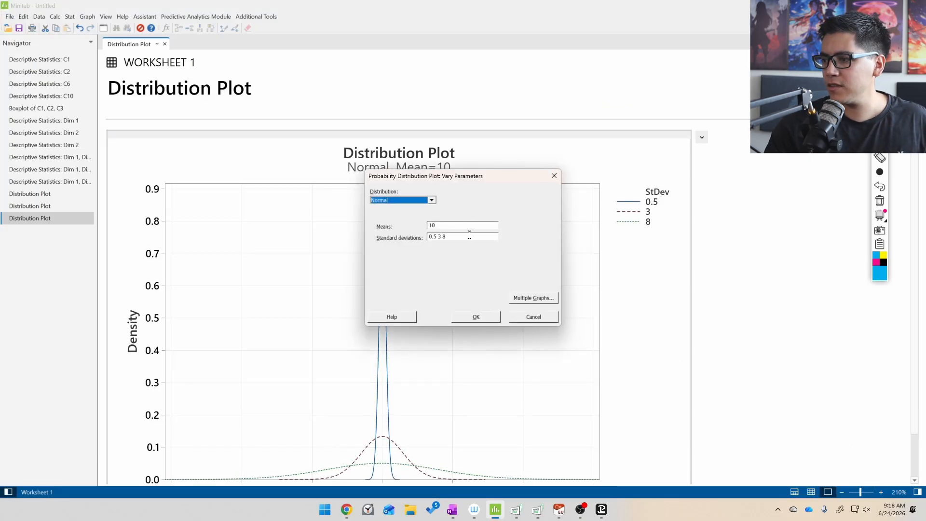
left_click(470, 235)
type("15")
key("Return")
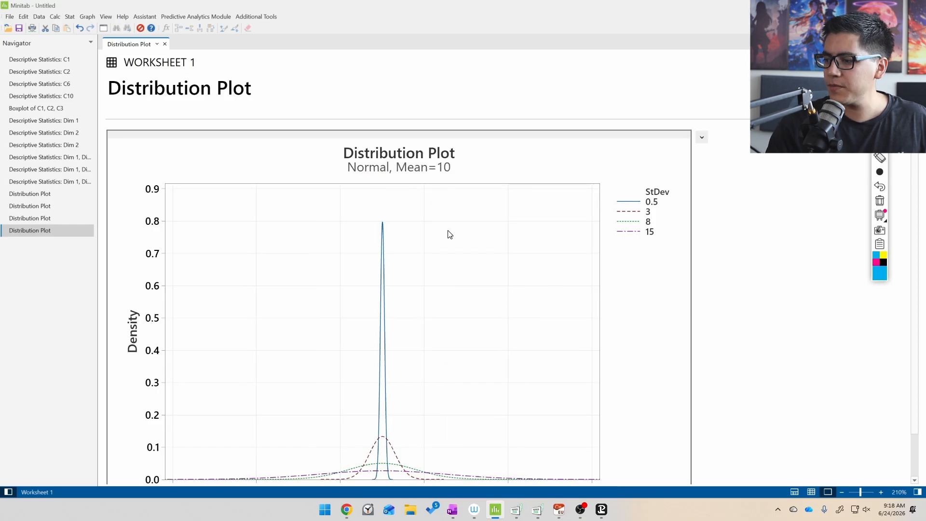
Open the new plot for editing and give the StDev 15 curve a custom line size of 3
double_click(447, 234)
left_click(585, 134)
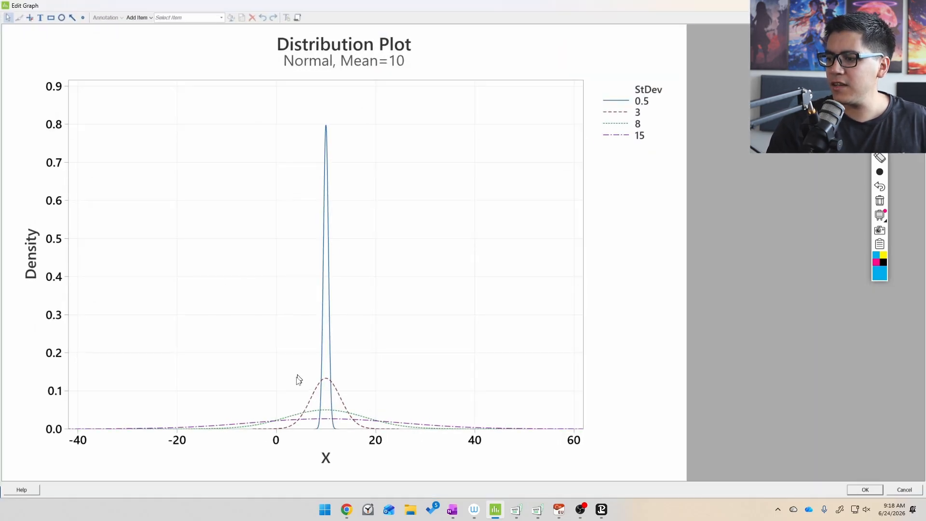
double_click(314, 419)
left_click(389, 212)
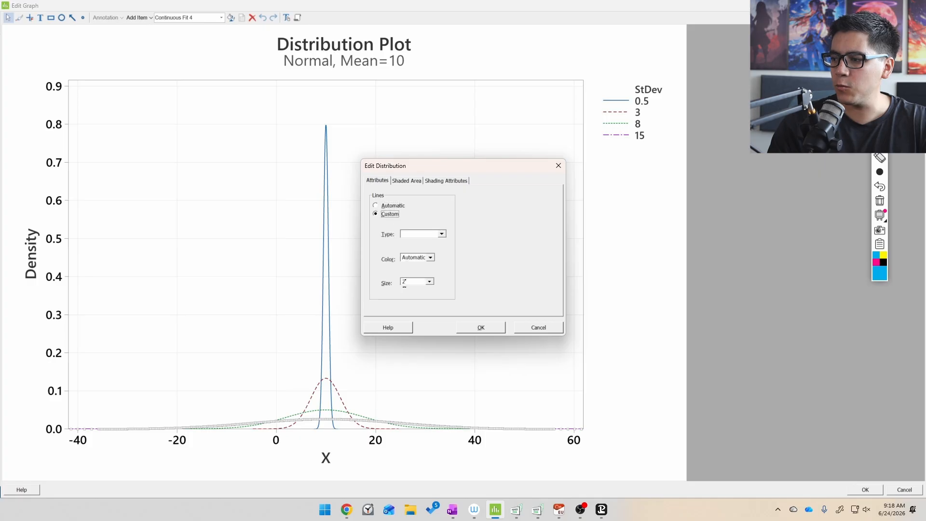
double_click(403, 282)
type("3")
key("Return")
left_click(404, 285)
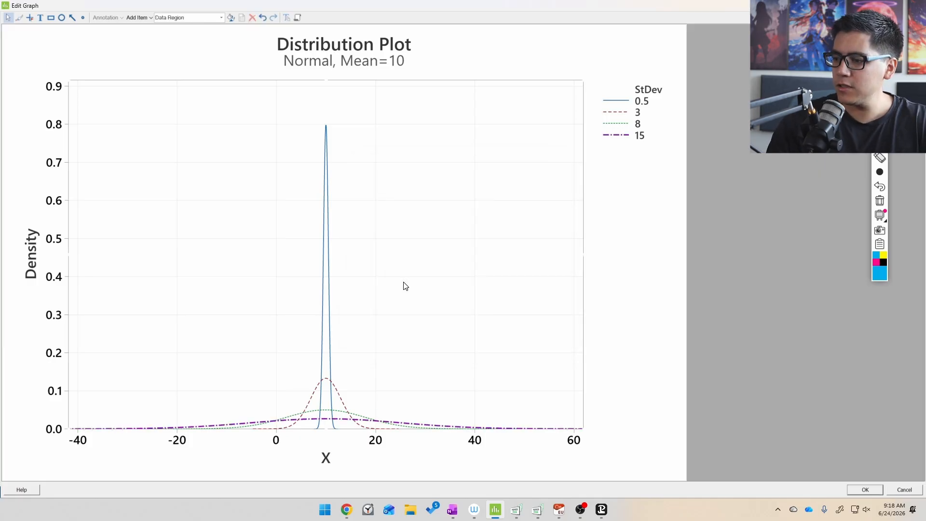
Point arrows at the flat StDev 15 and 8 curves, circle 15 in the legend, and erase the annotations
left_click_drag(438, 393, 447, 425)
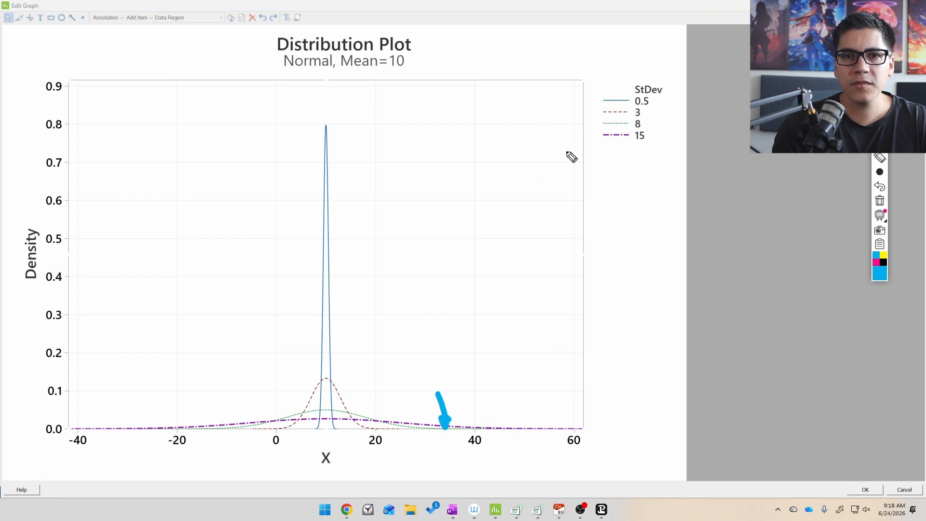
mouse_move(657, 127)
left_mouse_down()
mouse_move(628, 151)
mouse_move(641, 141)
left_mouse_up()
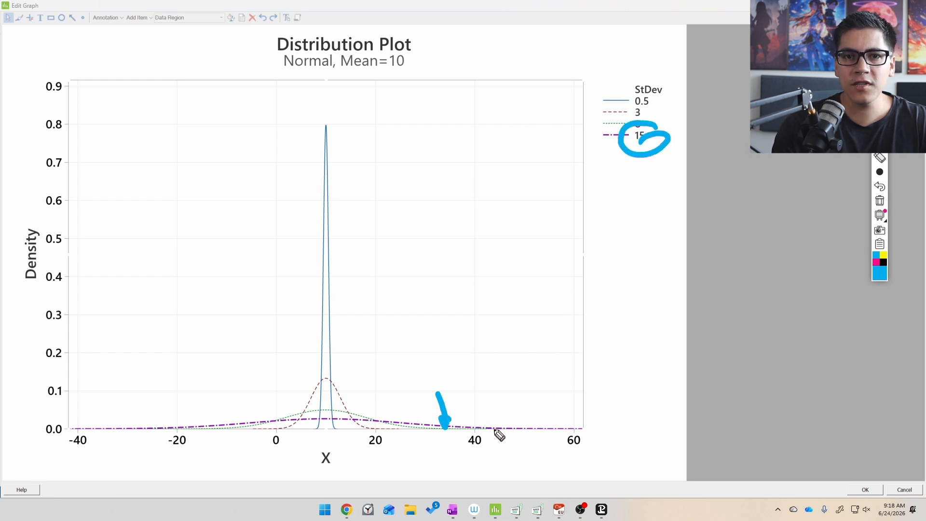
mouse_move(381, 392)
left_mouse_down()
mouse_move(372, 410)
mouse_move(381, 418)
left_mouse_up()
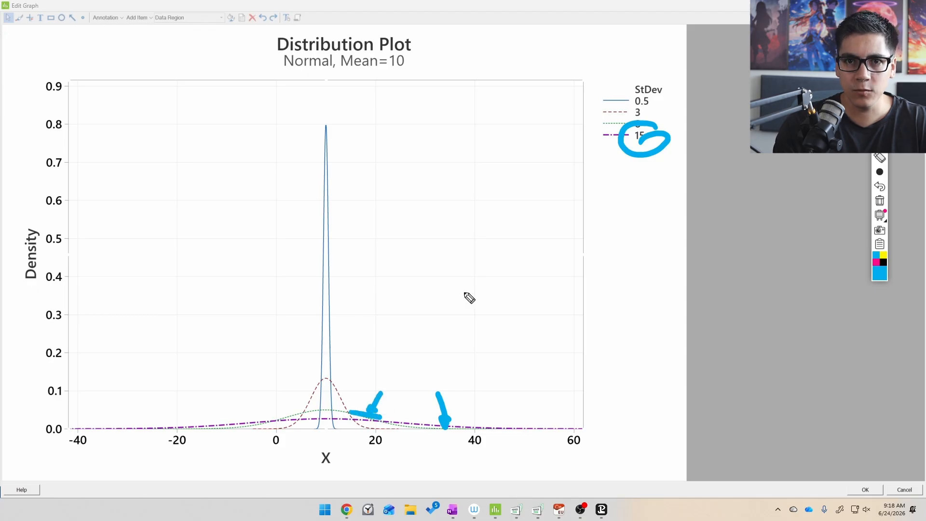
left_click(880, 200)
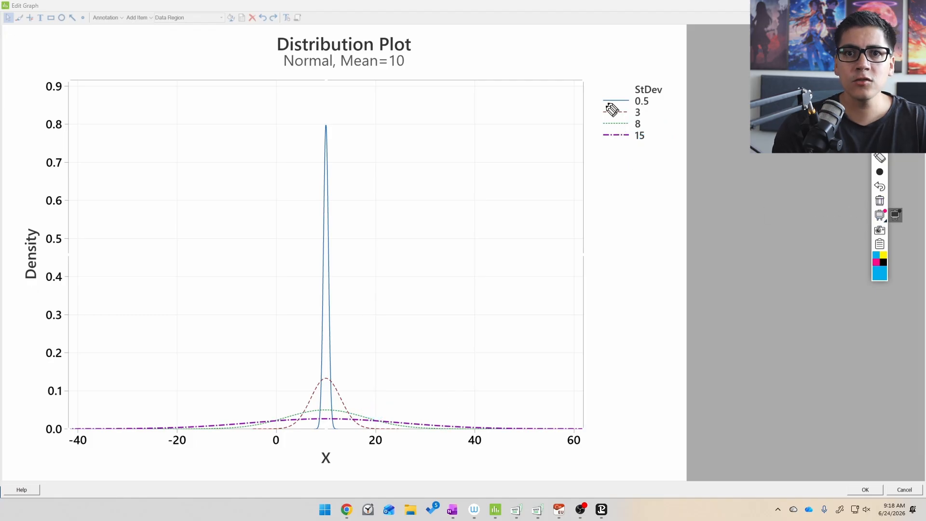
Circle the StDev legend and Mean=10, write "position" and "σ = width", and erase the annotations before closing the graph editor
mouse_move(685, 83)
left_mouse_down()
mouse_move(728, 123)
mouse_move(624, 67)
left_mouse_up()
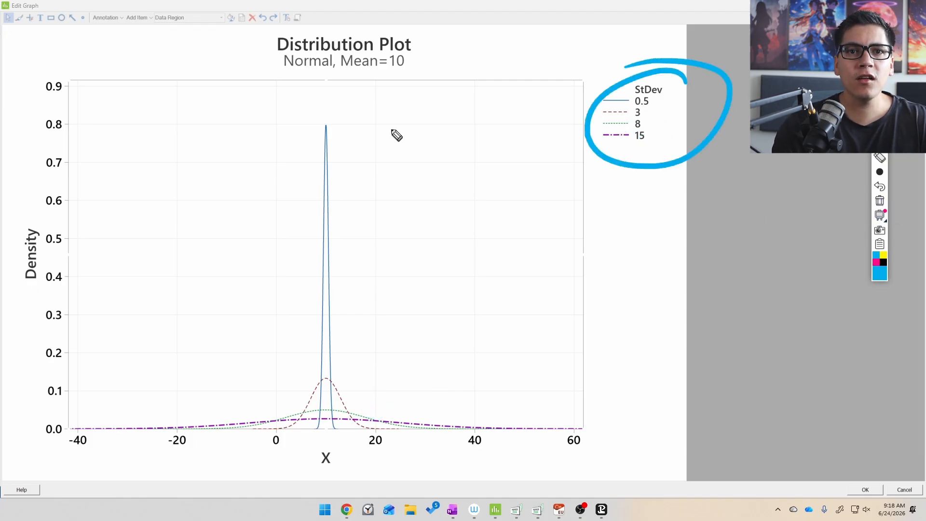
left_click_drag(415, 59, 434, 46)
mouse_move(391, 91)
left_mouse_down()
mouse_move(399, 107)
mouse_move(482, 95)
mouse_move(500, 116)
mouse_move(521, 103)
mouse_move(541, 114)
left_mouse_up()
mouse_move(617, 57)
left_mouse_down()
mouse_move(625, 81)
mouse_move(636, 73)
left_mouse_up()
mouse_move(418, 160)
left_mouse_down()
mouse_move(494, 173)
mouse_move(577, 159)
mouse_move(593, 178)
left_mouse_up()
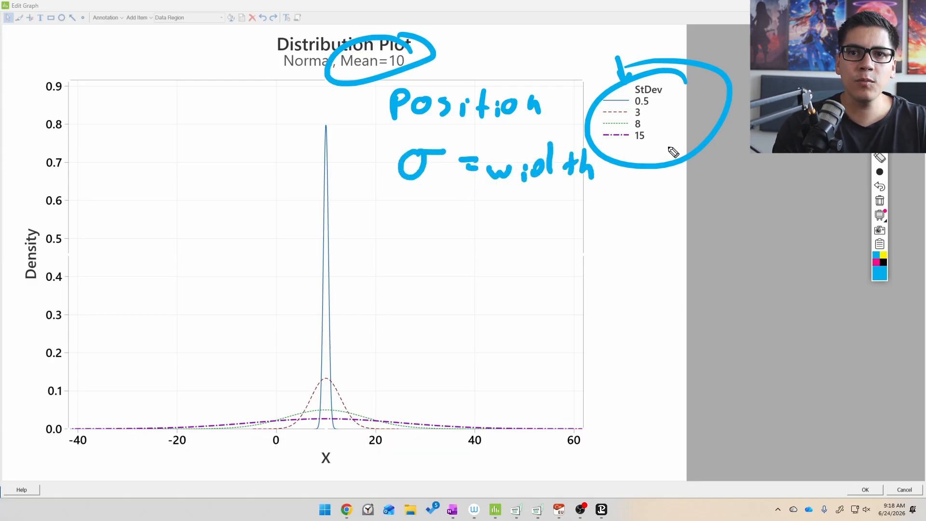
left_click(879, 200)
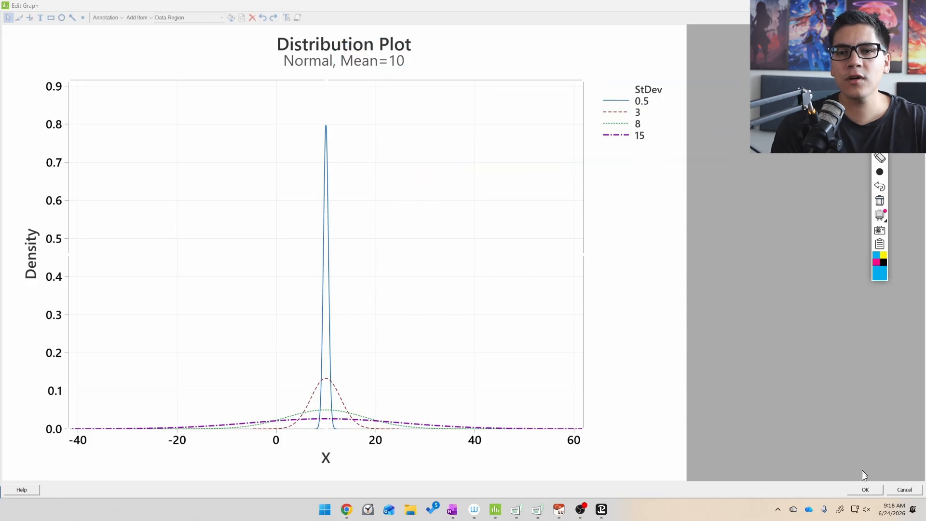
left_click(866, 490)
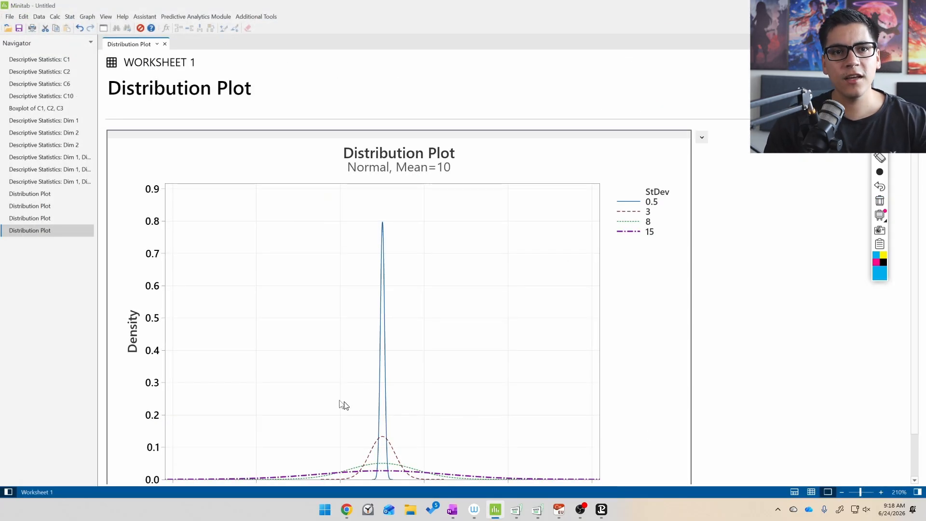
Open the six-variable descriptive statistics output, circle Dim 1's Mean and StDev, and write 15, 1.06 beside the table
left_click(38, 181)
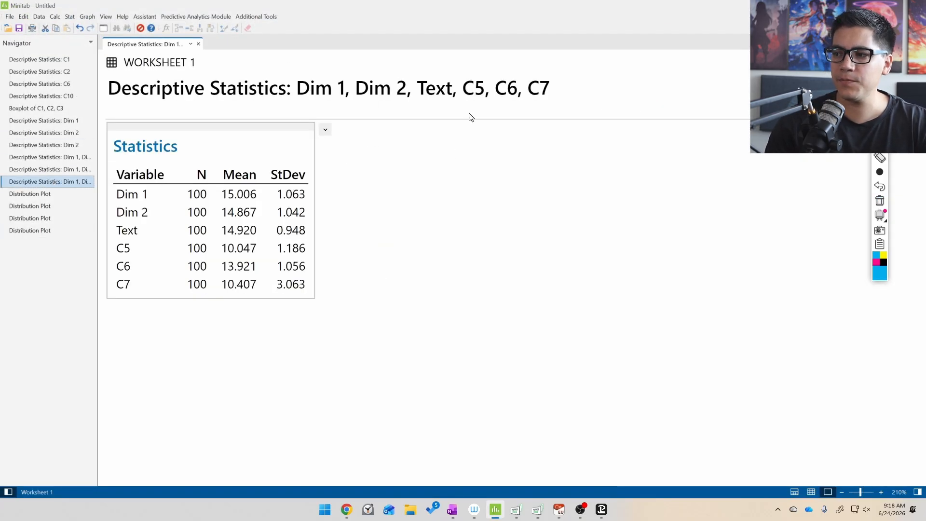
left_click_drag(157, 192, 197, 188)
mouse_move(272, 185)
left_mouse_down()
mouse_move(227, 181)
mouse_move(266, 182)
mouse_move(270, 196)
mouse_move(308, 185)
left_mouse_up()
mouse_move(375, 150)
left_mouse_down()
mouse_move(407, 173)
mouse_move(537, 178)
left_mouse_up()
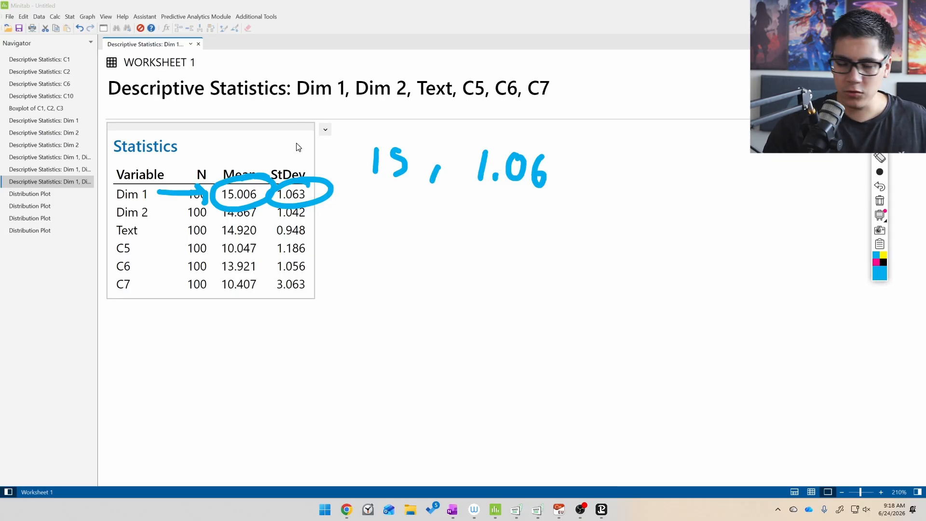
Plot a Normal probability distribution with mean 15 and standard deviation 1.06
key("ctrl+e")
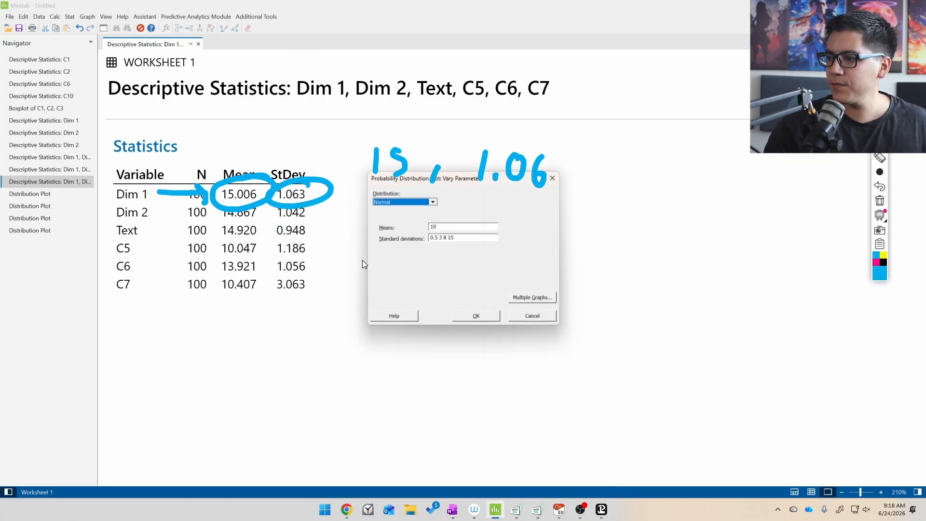
type("15")
key("Tab")
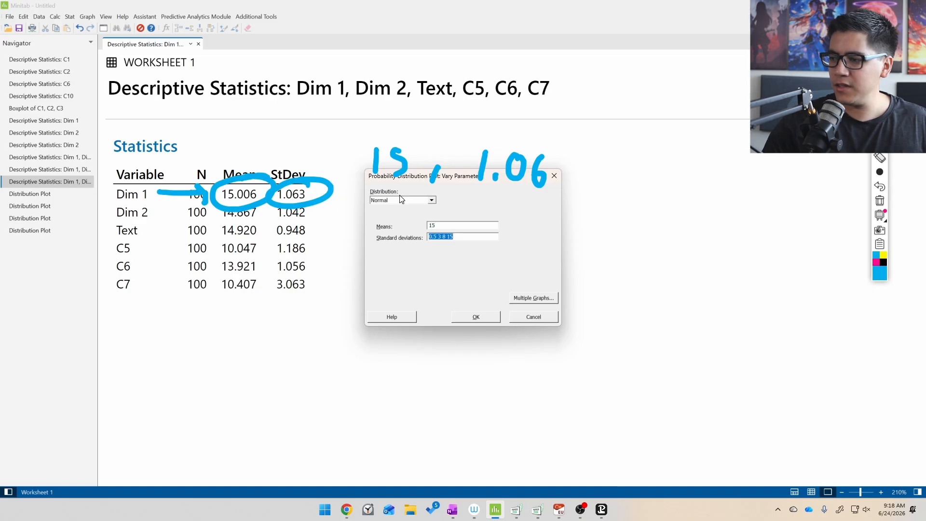
type("1.06")
key("Return")
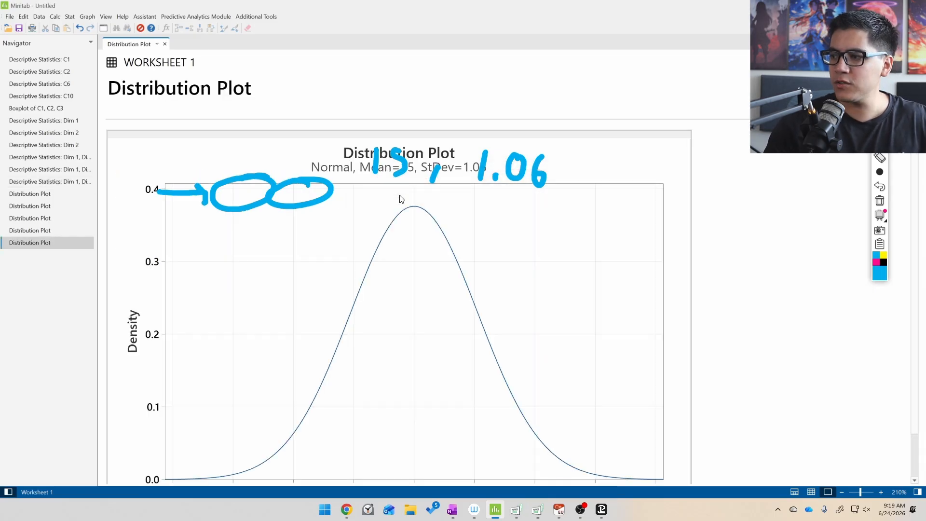
Open the new distribution plot for editing and draw arrows at the curve's two ends, near X 11 and 19
double_click(394, 194)
left_click(581, 136)
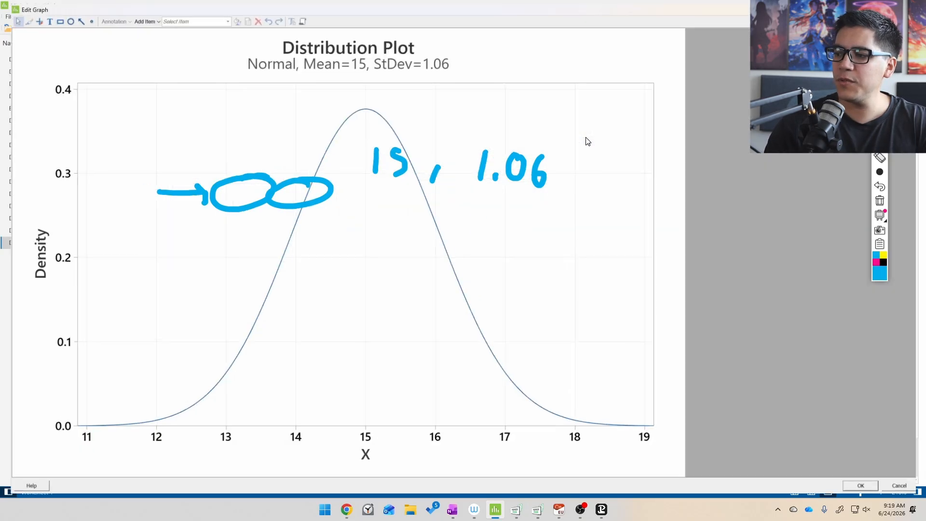
mouse_move(92, 398)
left_mouse_down()
mouse_move(86, 412)
mouse_move(95, 424)
left_mouse_up()
mouse_move(638, 402)
left_mouse_down()
mouse_move(643, 428)
mouse_move(656, 427)
left_mouse_up()
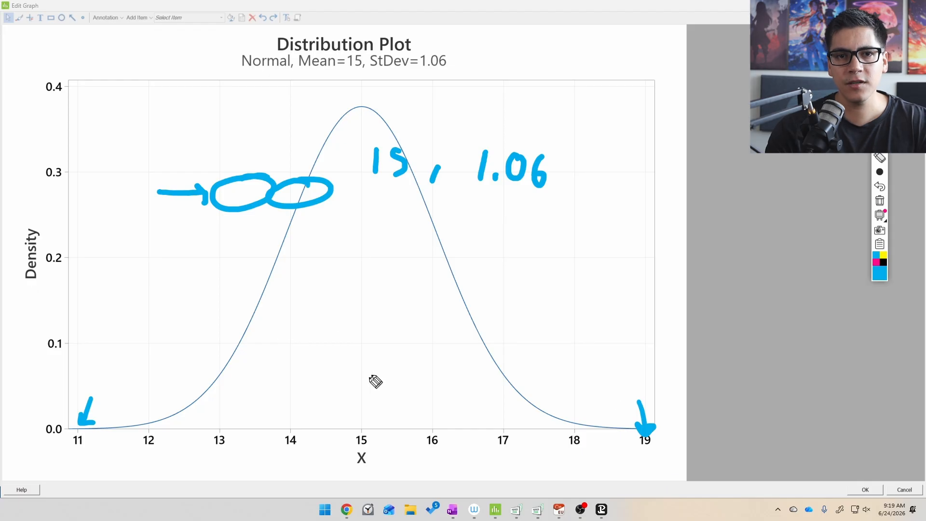
Draw arrows outward from 15 along the X axis, add a vertical line through the peak, and write "Average" beside it
left_click_drag(367, 409, 511, 412)
left_click_drag(499, 400, 520, 431)
mouse_move(363, 409)
left_mouse_down()
mouse_move(167, 412)
mouse_move(186, 438)
mouse_move(177, 424)
left_mouse_up()
left_click_drag(360, 123, 366, 440)
mouse_move(417, 277)
left_mouse_down()
mouse_move(403, 320)
mouse_move(427, 315)
left_mouse_up()
left_click_drag(407, 303, 533, 306)
left_click(555, 307)
Draw an outward arrow with 50% on each side of the mean line, and erase the annotations before closing the graph editor
left_click_drag(385, 230, 629, 216)
mouse_move(605, 199)
left_mouse_down()
mouse_move(621, 208)
mouse_move(622, 245)
left_mouse_up()
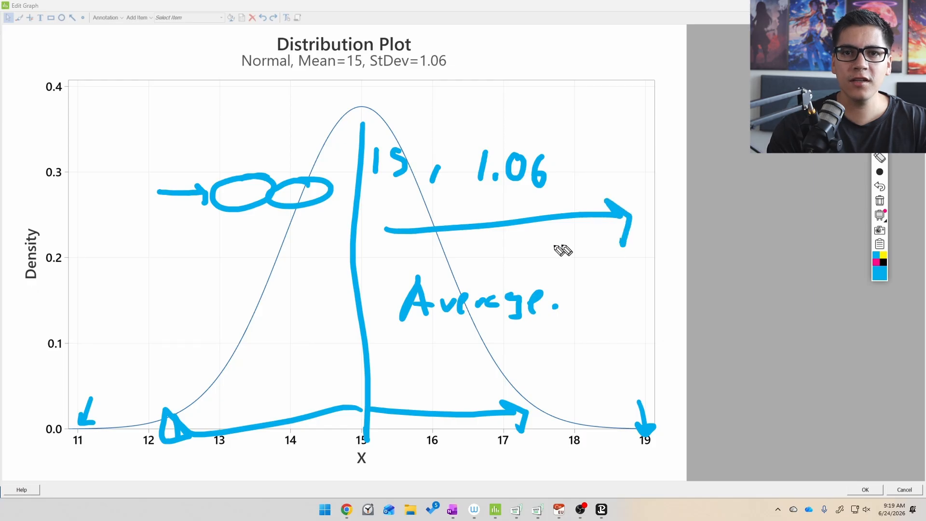
left_click_drag(486, 244, 482, 270)
left_click_drag(520, 246, 541, 250)
left_click_drag(566, 249, 542, 277)
left_click(570, 268)
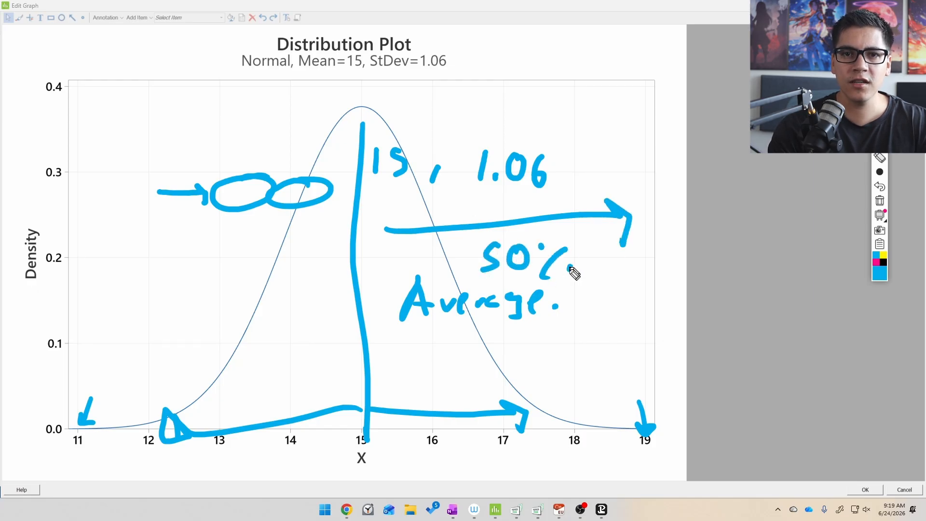
mouse_move(327, 264)
left_mouse_down()
mouse_move(120, 270)
mouse_move(137, 285)
left_mouse_up()
mouse_move(195, 263)
left_mouse_down()
mouse_move(200, 281)
mouse_move(183, 298)
left_mouse_up()
mouse_move(229, 280)
left_mouse_down()
mouse_move(223, 308)
mouse_move(229, 284)
mouse_move(259, 312)
left_mouse_up()
left_click(251, 280)
left_click(286, 303)
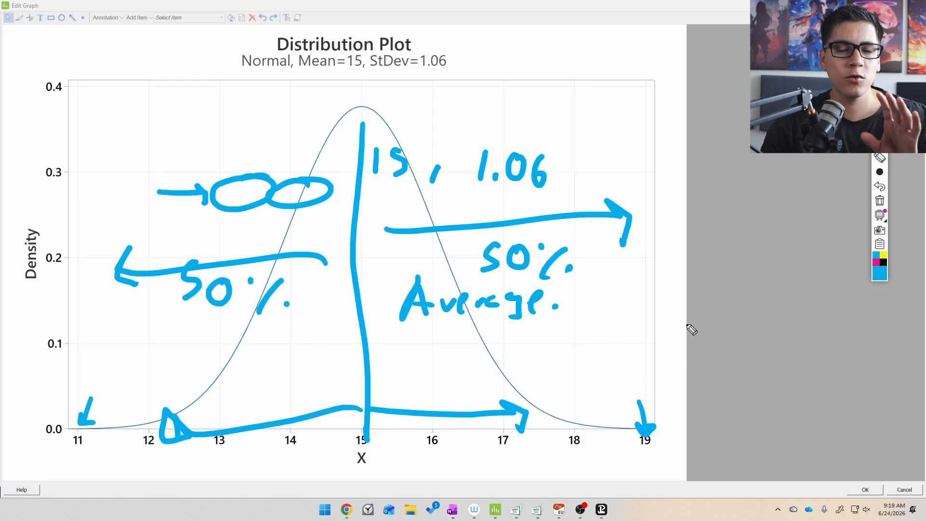
left_click(879, 201)
left_click(878, 491)
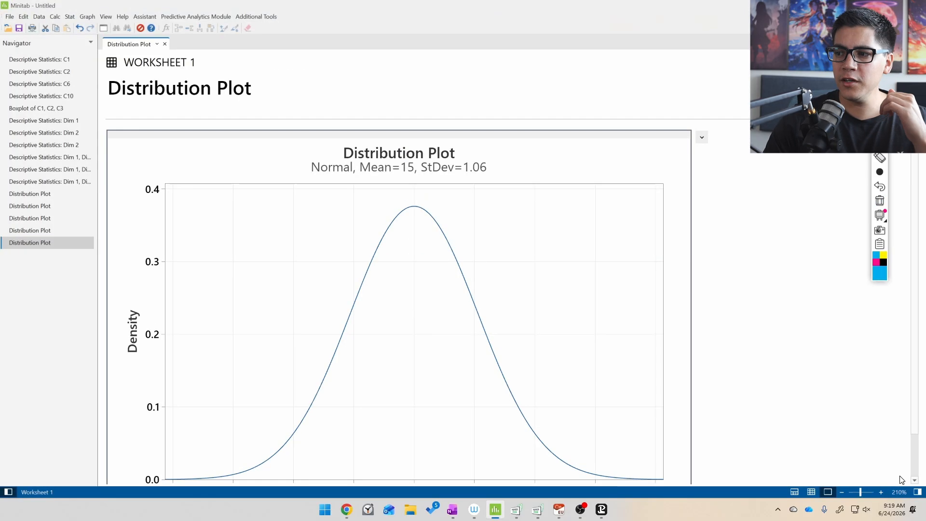
Show the worksheet data, point out columns C1 to C3, and reopen the six-variable descriptive statistics output
left_click(811, 492)
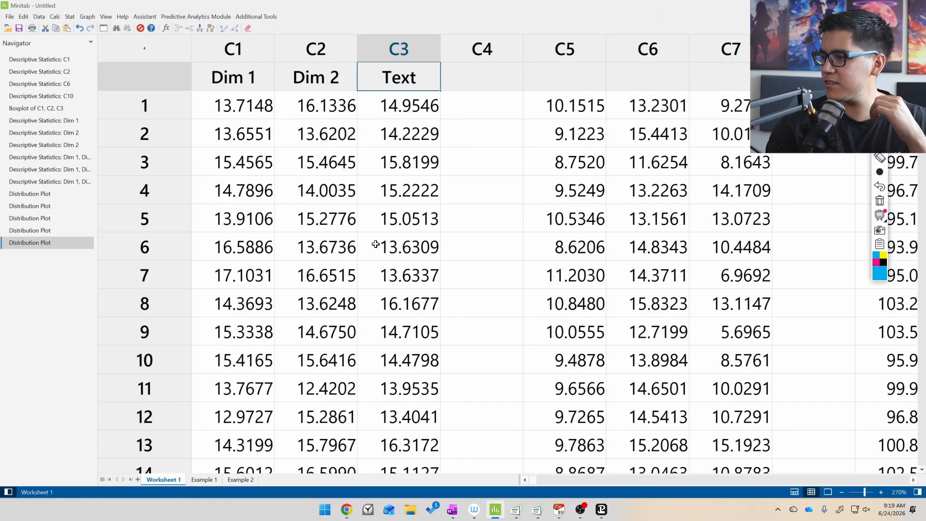
left_click(238, 60)
left_click(320, 48)
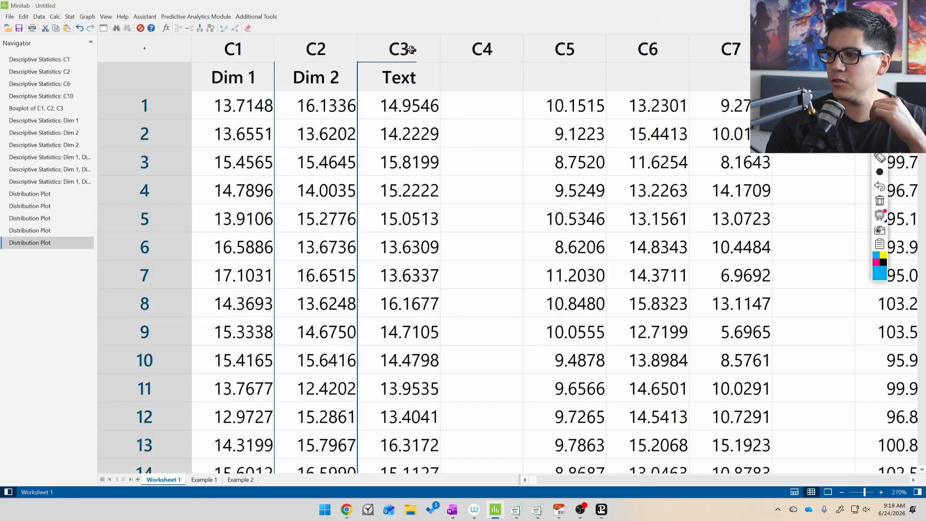
left_click(415, 50)
left_click(29, 183)
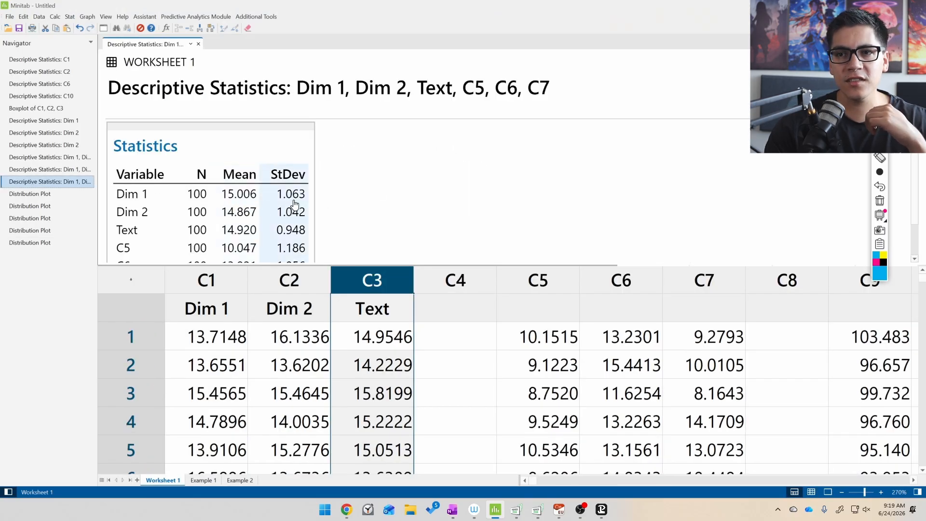
Store descriptive statistics for Dim 1 and Dim 2 in the worksheet, with Mean, Standard deviation and N nonmissing included
left_click(71, 17)
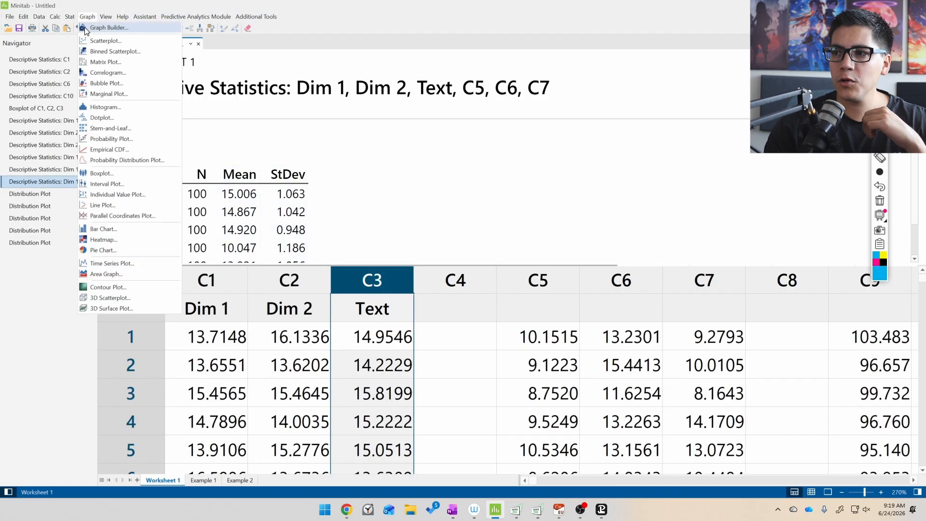
mouse_move(77, 29)
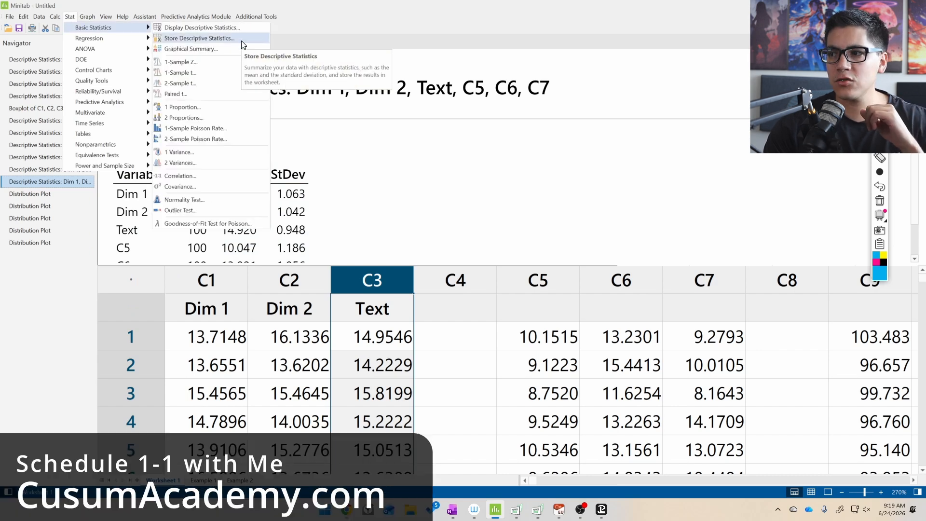
left_click(220, 38)
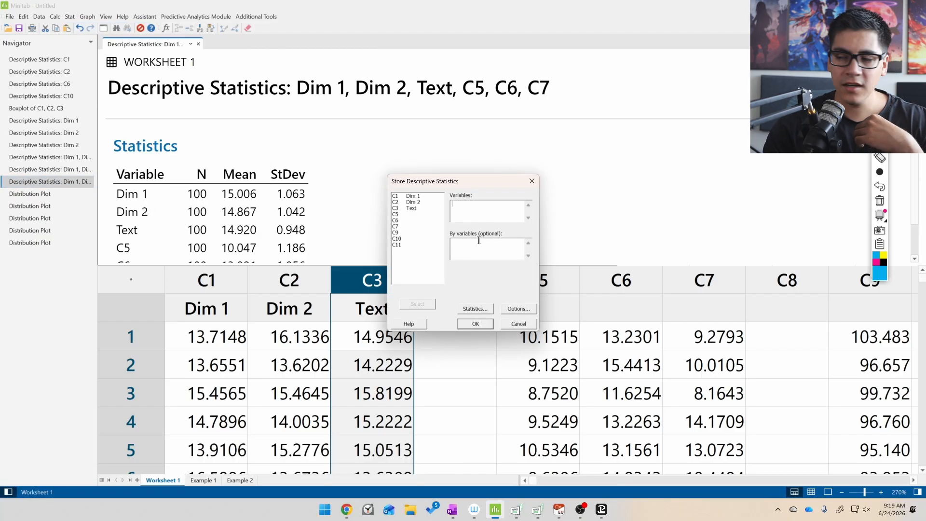
double_click(411, 202)
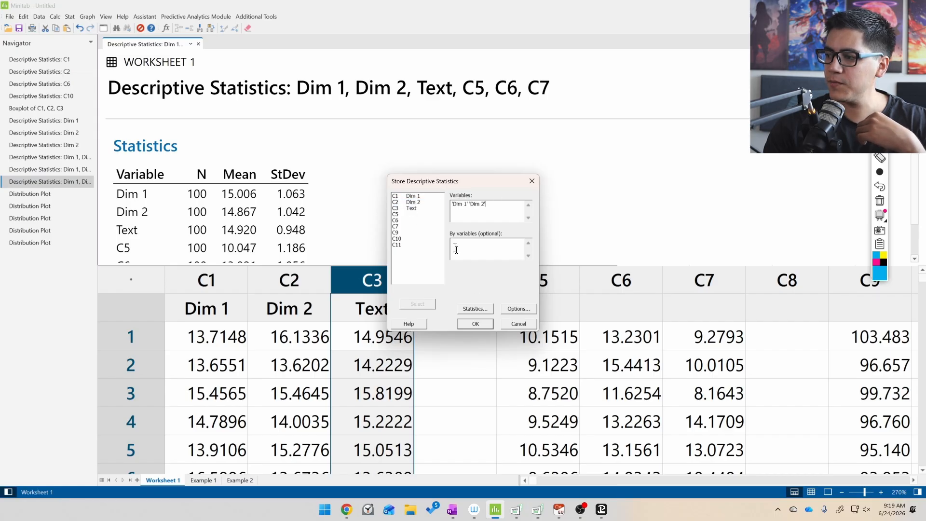
left_click(475, 309)
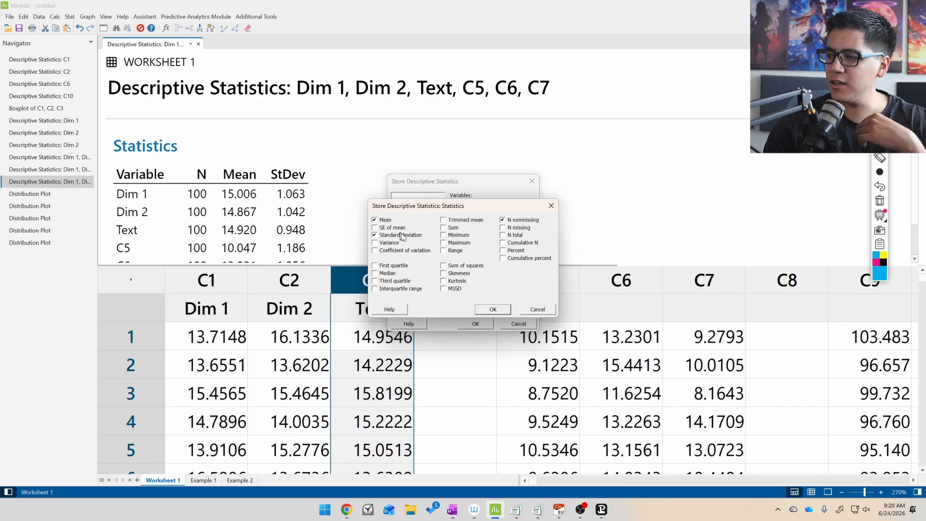
left_click(493, 310)
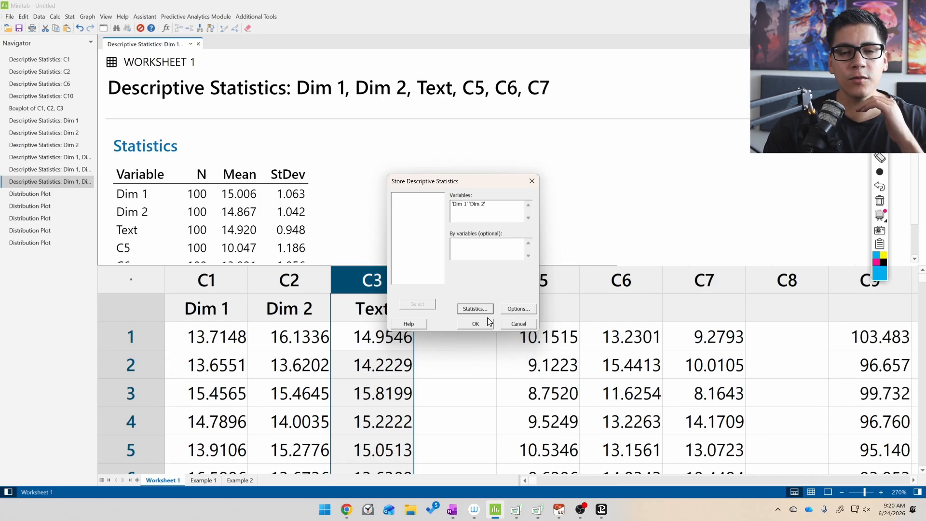
left_click(480, 328)
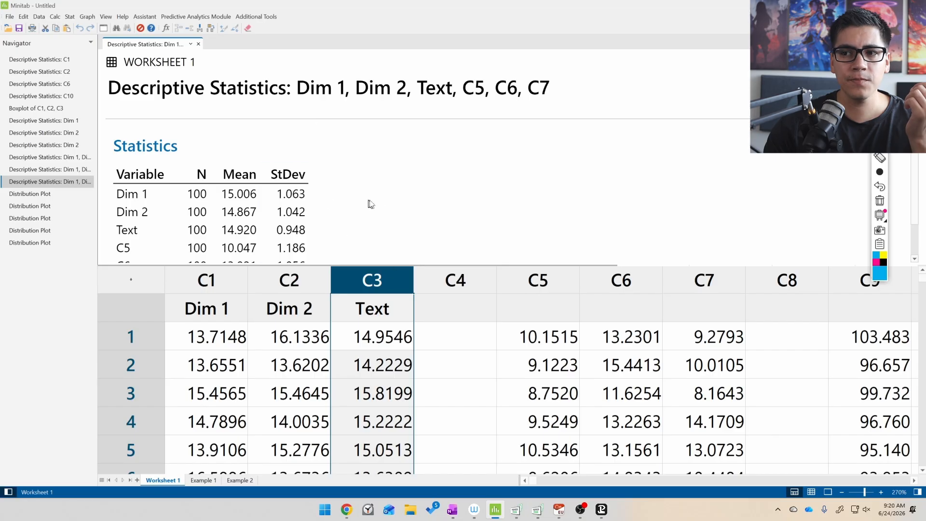
Go across the worksheet from C4 to the stored Mean, StDev and N columns and examine them
left_click(480, 312)
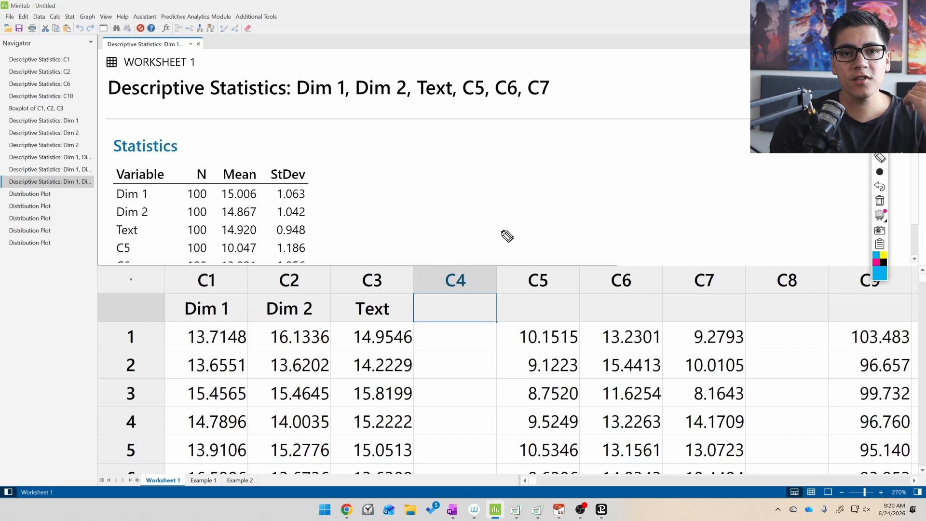
key("ctrl+shift+2")
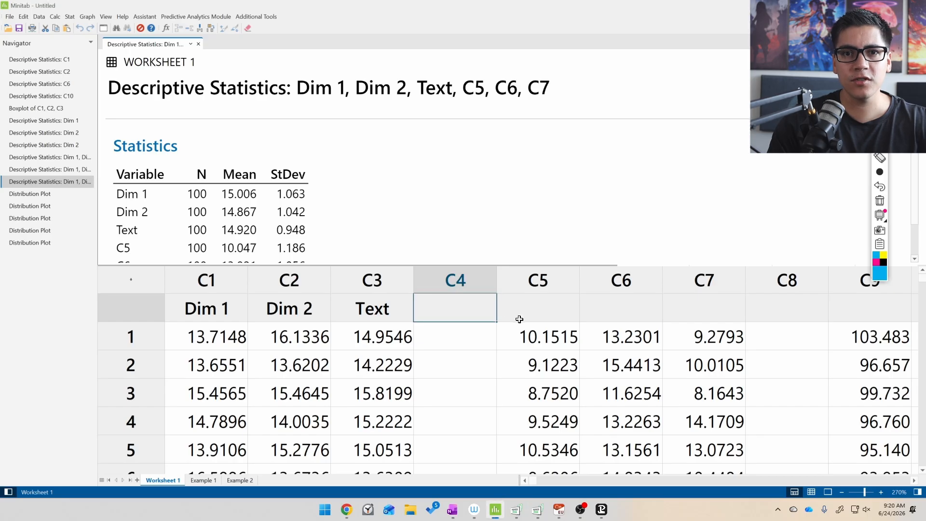
key("Right")
key("Right")
key("Right")
key("Right")
key("Right")
key("Right")
key("Right")
key("Right")
key("Right")
key("Right")
key("Right")
key("Right")
key("Right")
key("Right")
key("Right")
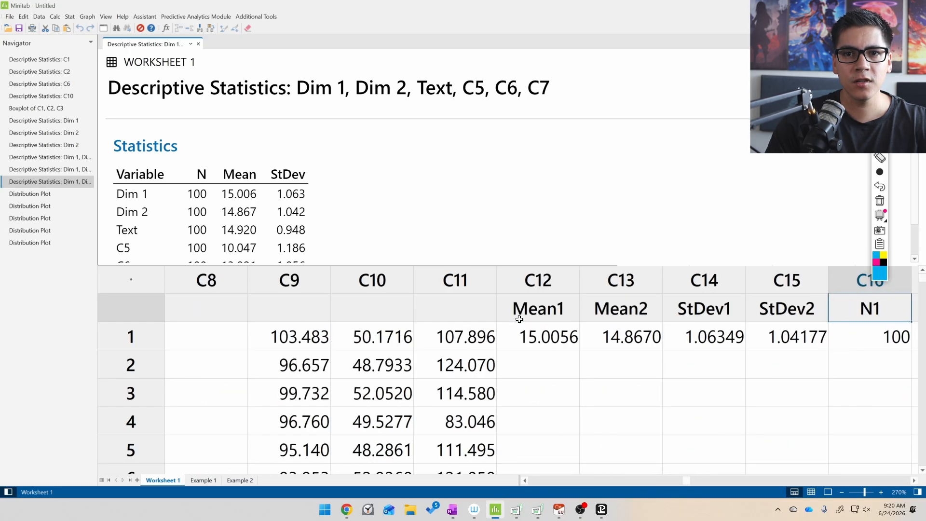
Point arrows at the stored Mean, StDev and N columns C12 to C17 and circle the whole group
left_click_drag(336, 245, 328, 273)
left_click_drag(418, 244, 404, 283)
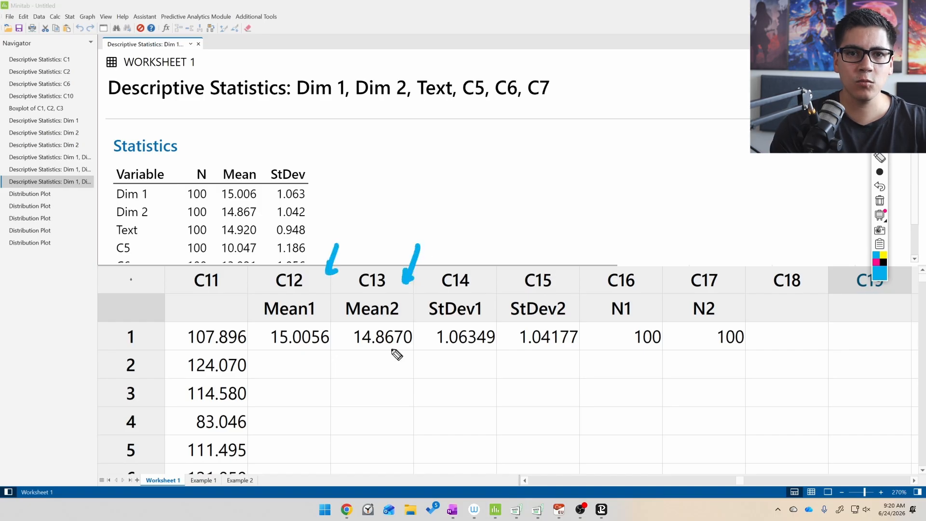
left_click_drag(493, 256, 489, 286)
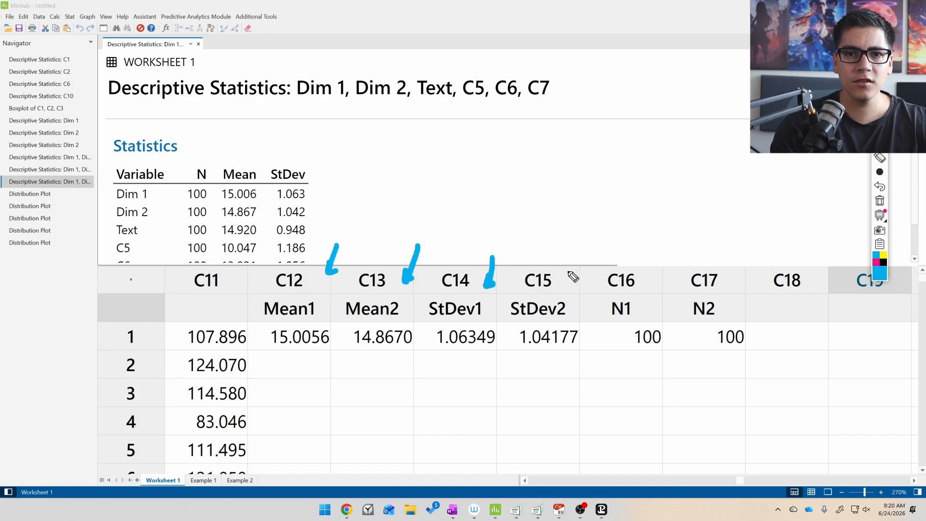
left_click_drag(577, 257, 569, 293)
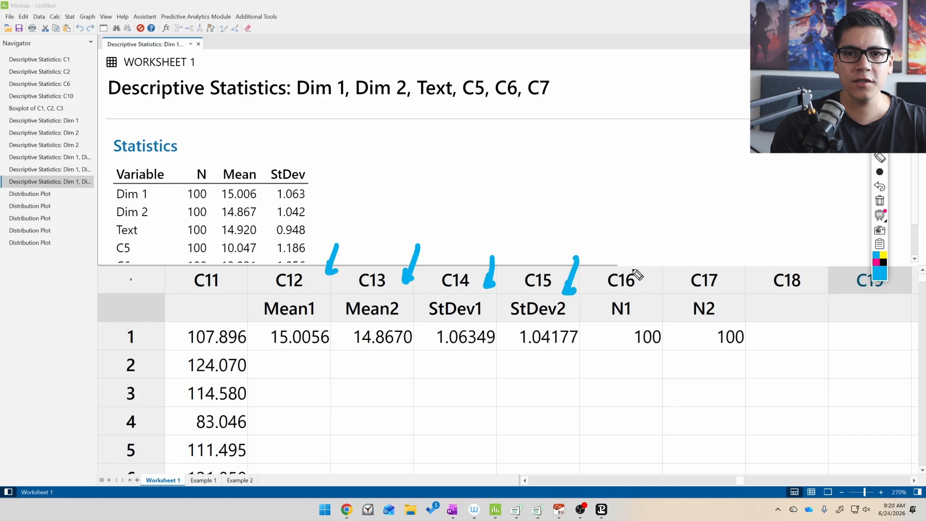
left_click_drag(673, 256, 654, 292)
left_click_drag(754, 255, 741, 296)
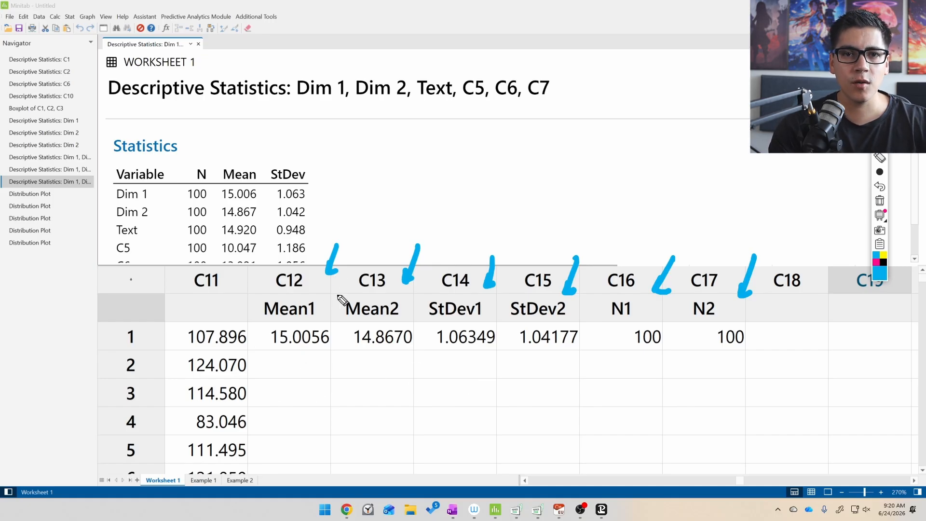
mouse_move(643, 223)
left_mouse_down()
mouse_move(585, 202)
mouse_move(504, 407)
mouse_move(548, 242)
left_mouse_up()
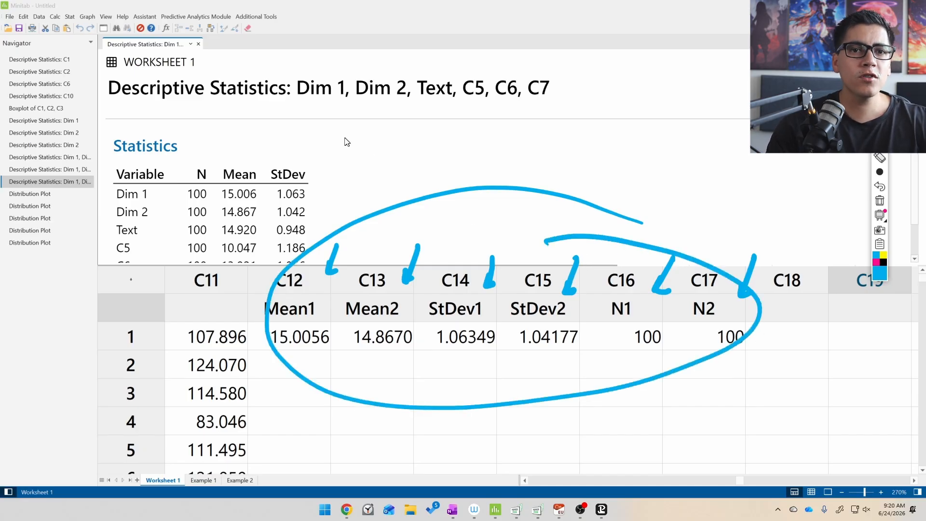
Copy the six-variable Statistics table from the descriptive statistics output
right_click(254, 143)
left_click(216, 147)
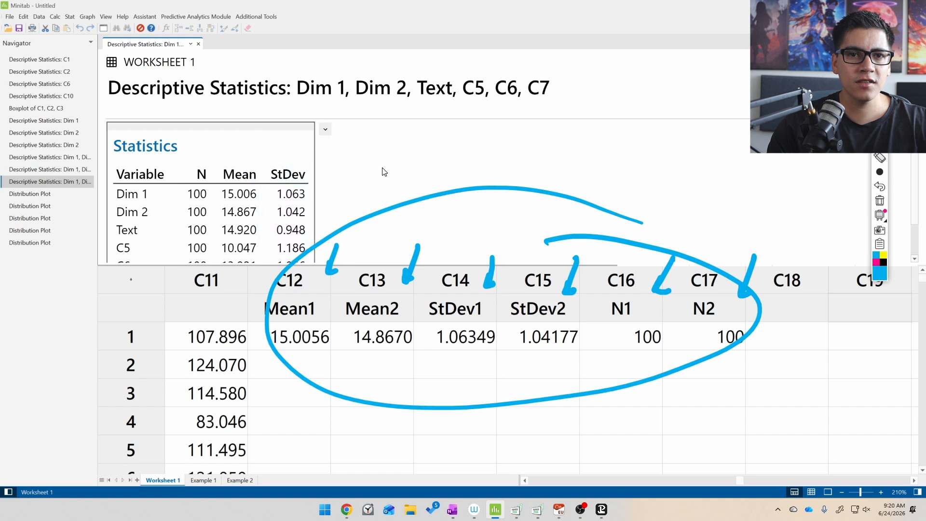
right_click(258, 151)
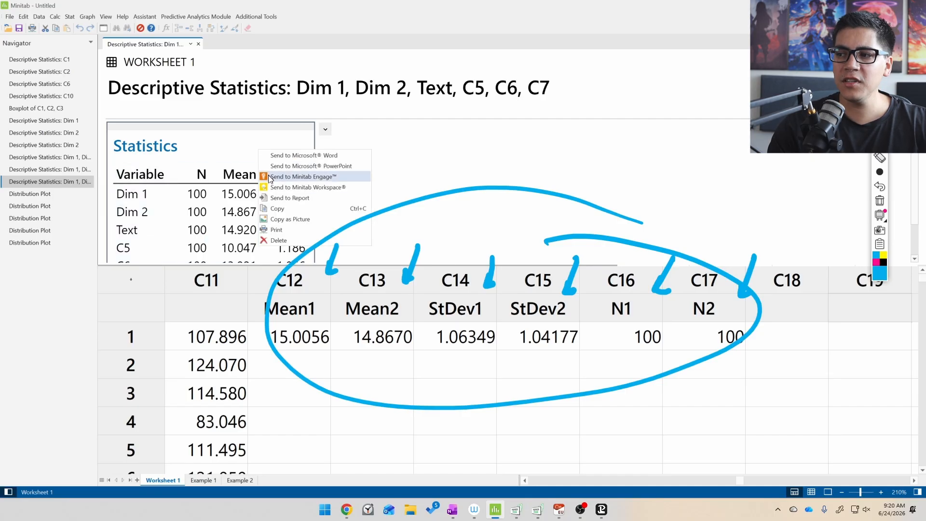
left_click(287, 212)
Switch to Word, create a blank document, and paste the copied Statistics table into it
left_click(326, 510)
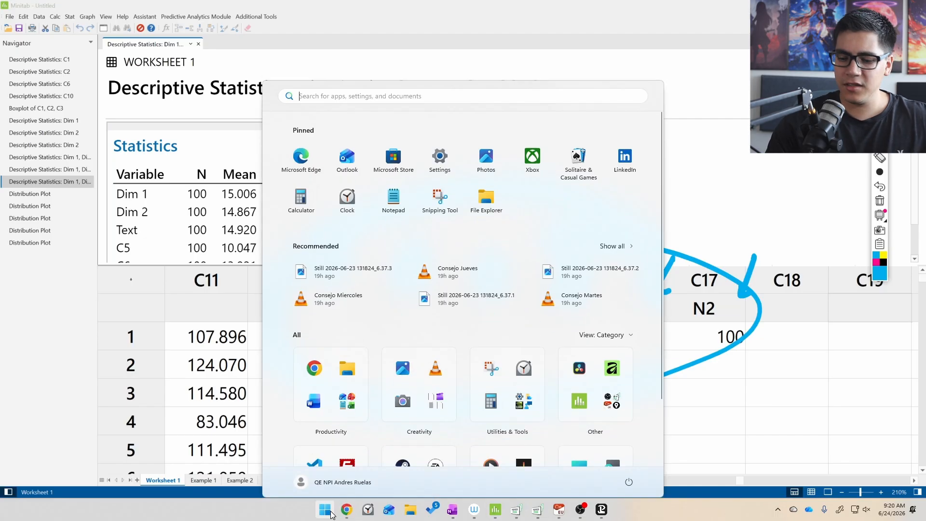
type("word")
key("Return")
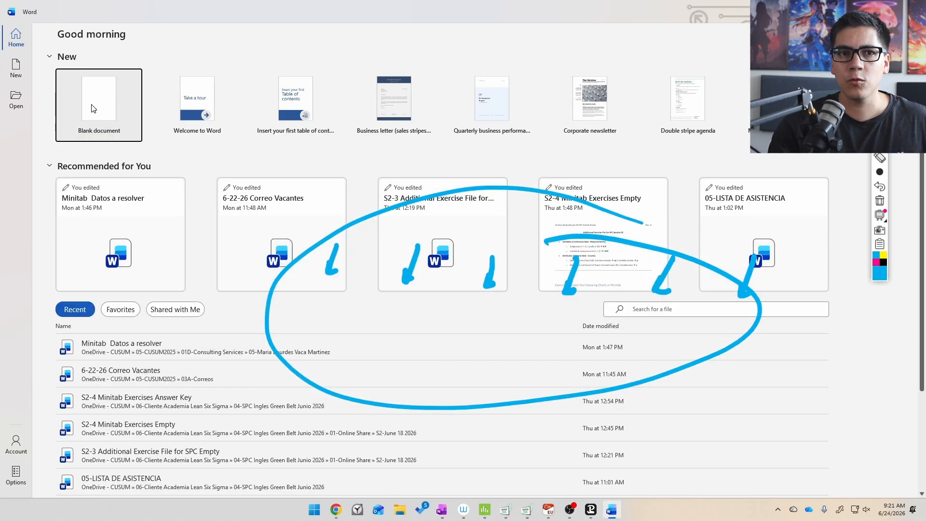
left_click(94, 109)
type("Statistics Variable N Mean StDev Dim 1 100 15.868 1.360 Dim 2 100 14.667 1.042 Text 100 14.920 0.948 C5 100 10.047 1.186 C6 100 13.921 1.056 C7 100 10.407 3.063")
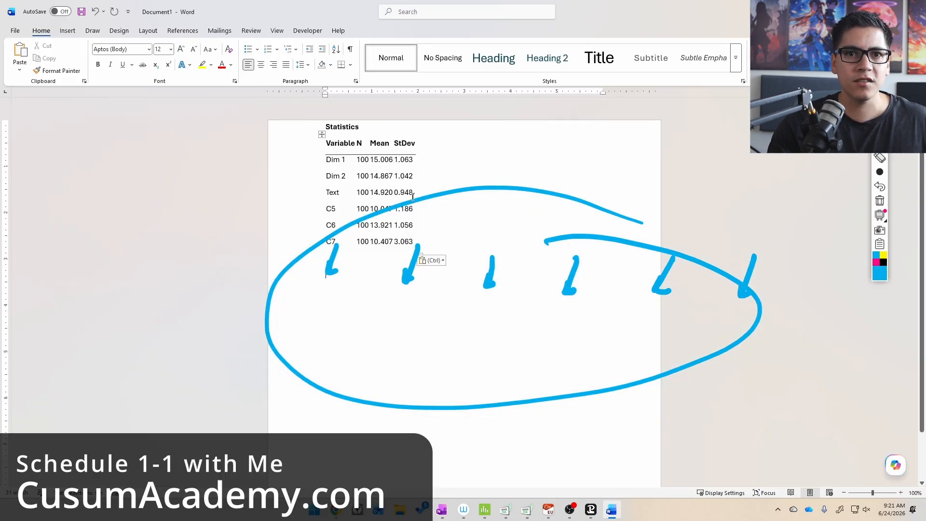
scroll(373, 253, "up", 11)
scroll(373, 253, "up", 3)
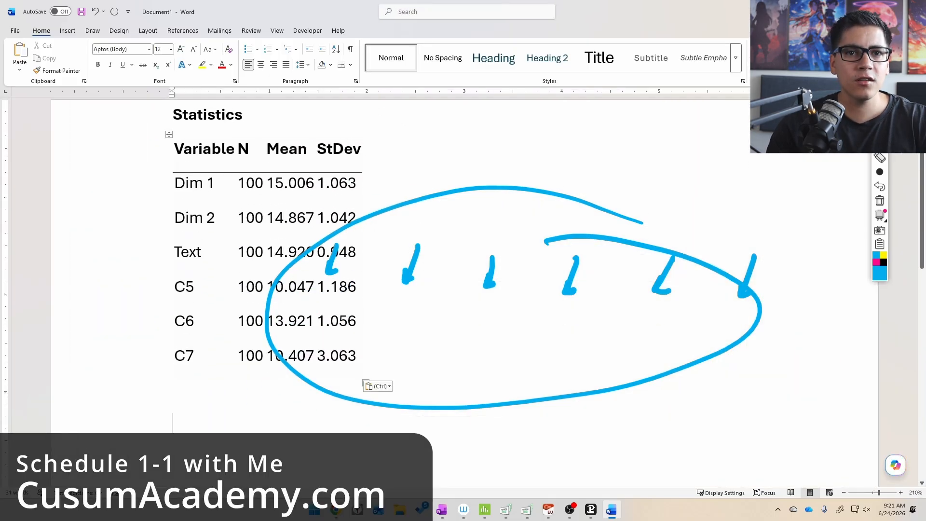
left_click_drag(266, 218, 288, 218)
type("fdsafasd")
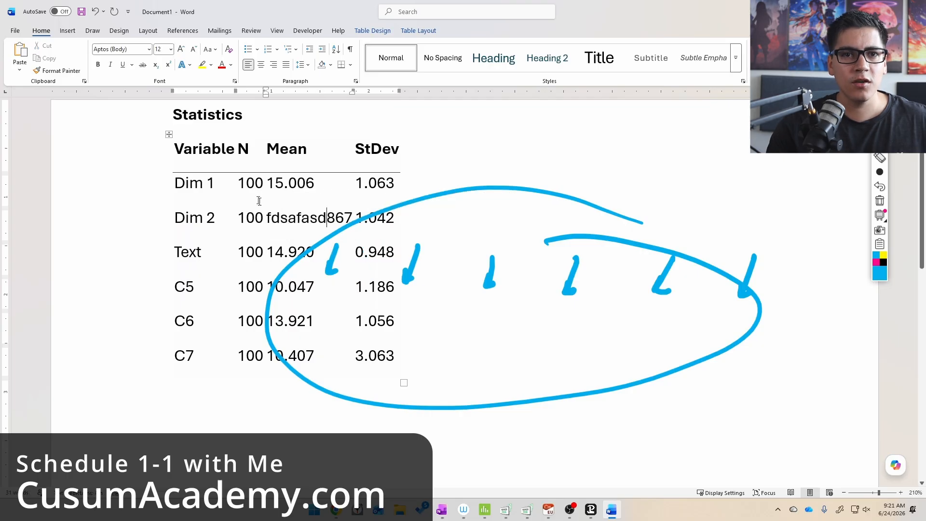
left_click(254, 183)
type("asdfasdf")
left_click(341, 189)
type("asdfasd2142341234")
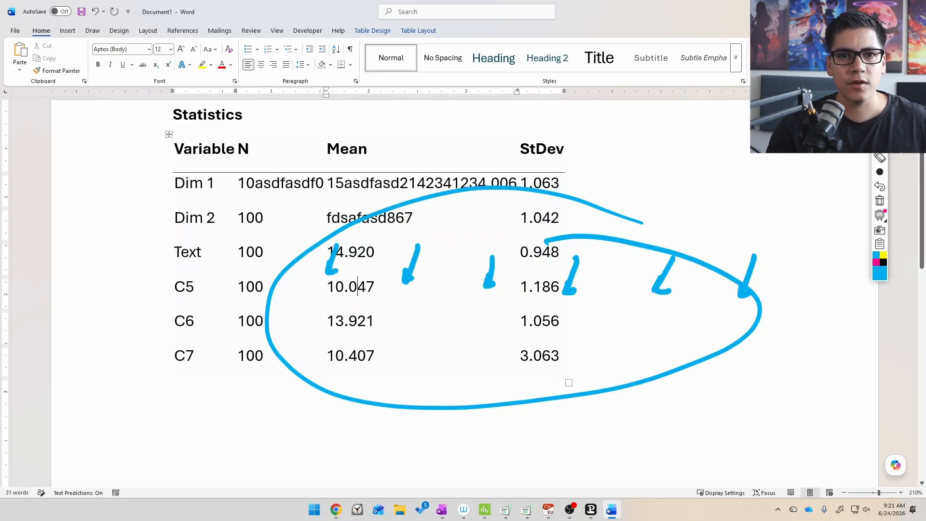
Insert 123123 into the C5 row's Mean in the editable table and place the cursor below the table
type("123123")
left_click(318, 413)
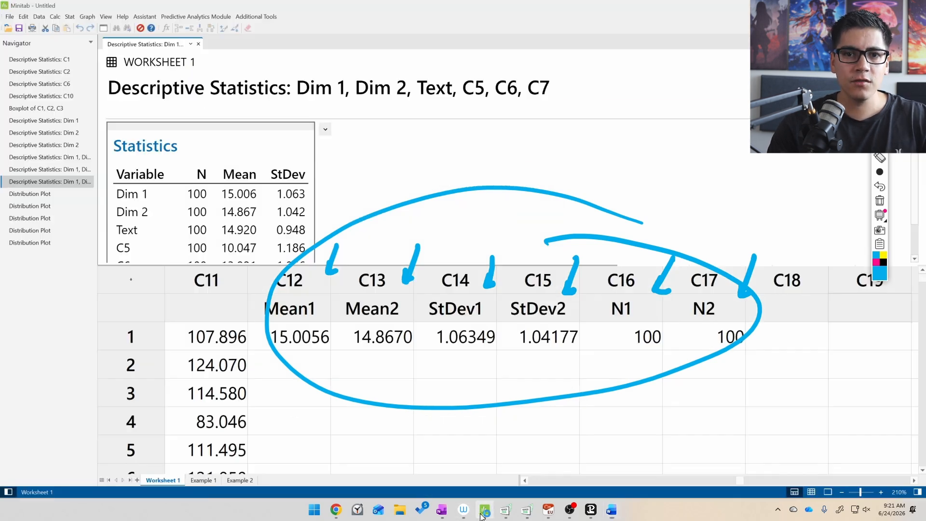
Switch to Minitab, copy the Statistics table as a picture, and paste it below the editable table in Word
left_click(484, 510)
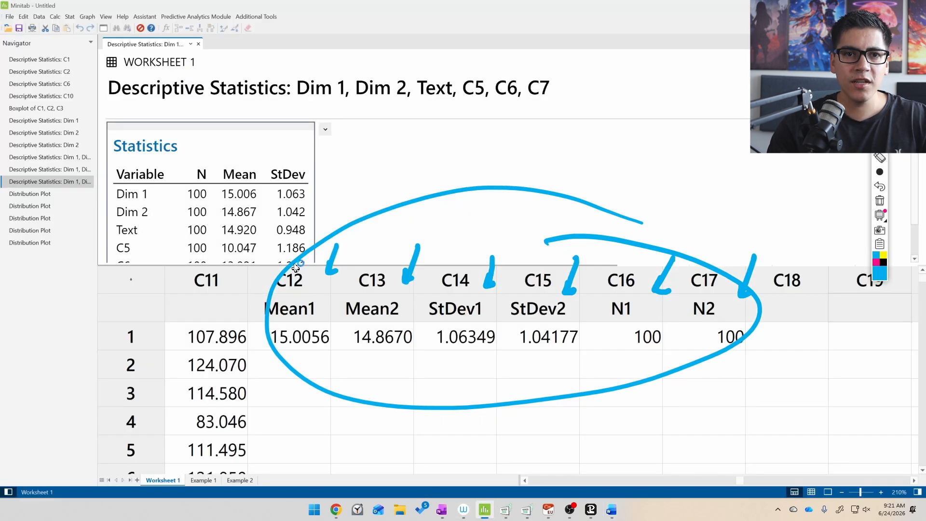
right_click(234, 143)
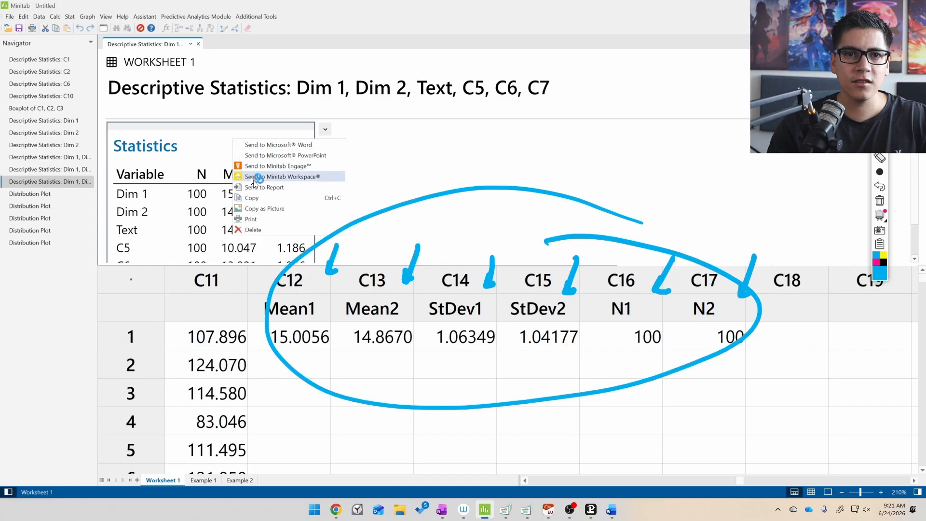
left_click(270, 209)
key("alt+Tab")
key("ctrl+v")
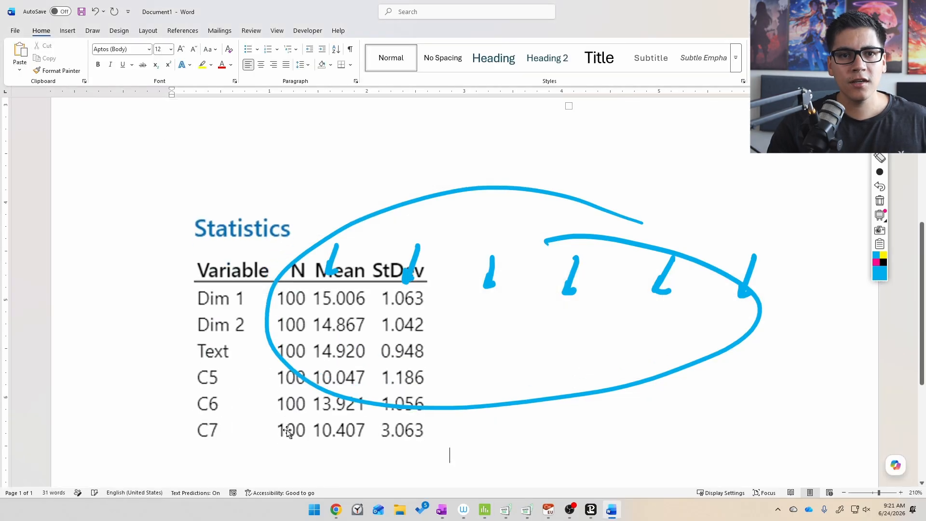
Enlarge the pasted Statistics picture proportionally to about 3.5 inches wide and clear the blue ink annotations from the screen
left_click(288, 352)
left_click_drag(450, 453, 507, 488)
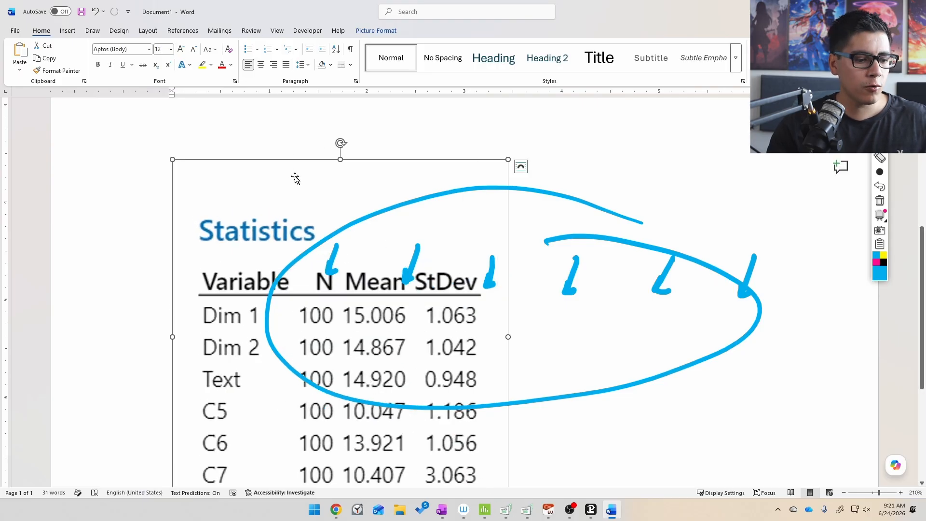
key("ctrl+shift+7")
Compare the Statistics picture with the editable table, try stretching the picture horizontally to about 4.7 inches, and undo the stretch
scroll(382, 332, "down", 2)
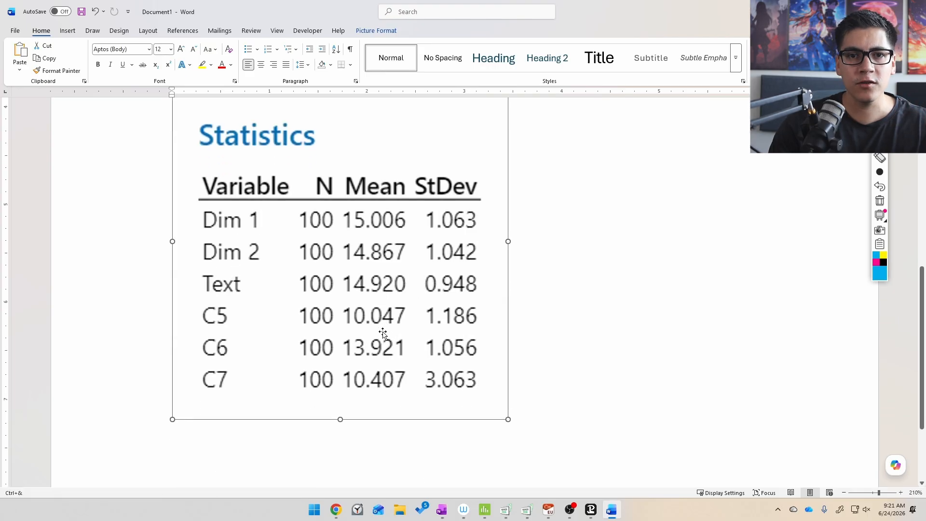
scroll(382, 316, "up", 7)
left_click(252, 166)
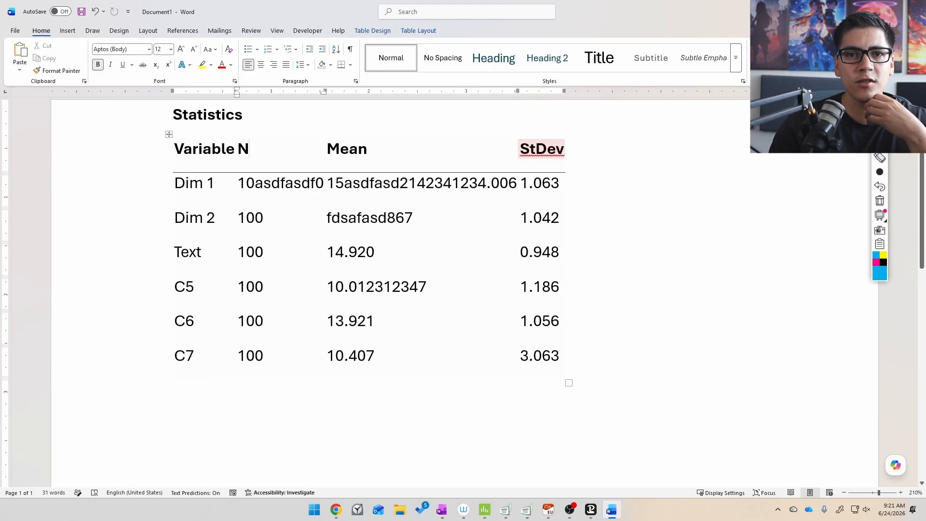
scroll(471, 322, "down", 6)
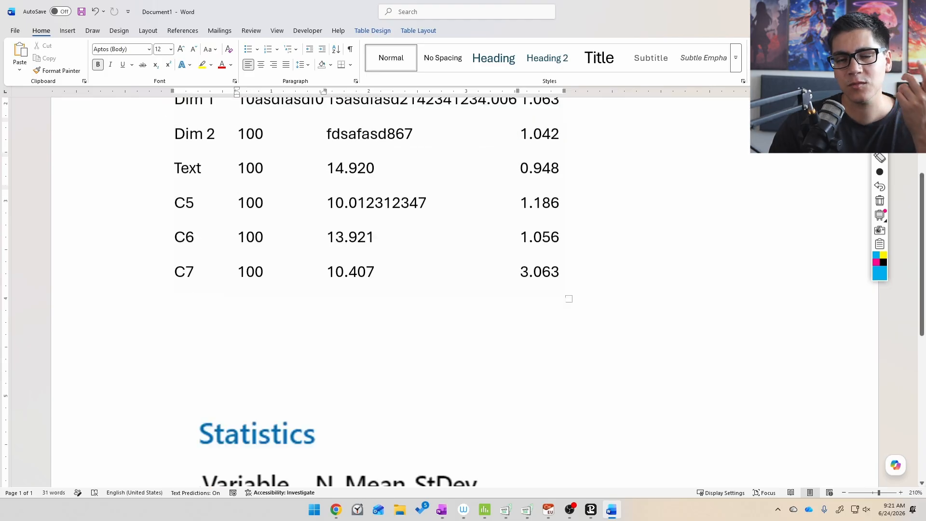
left_click(396, 356)
scroll(424, 325, "down", 3)
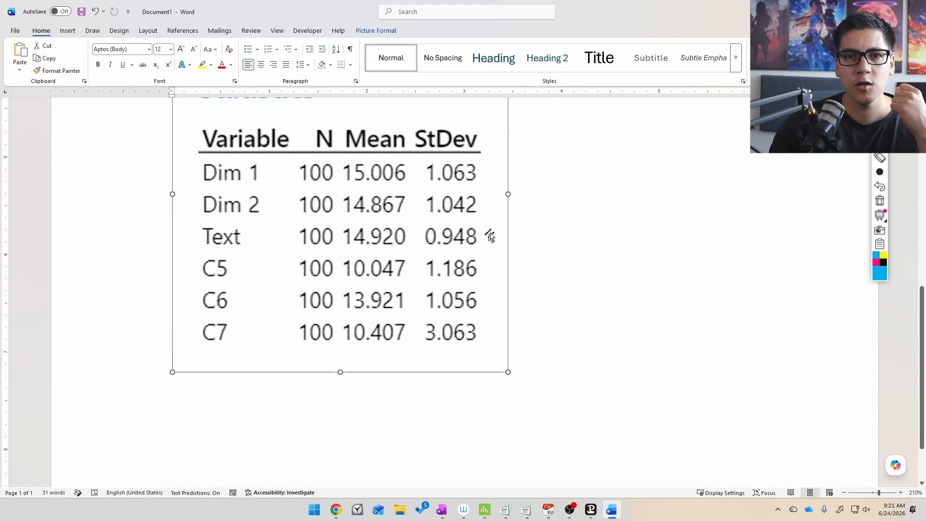
left_click_drag(506, 194, 630, 194)
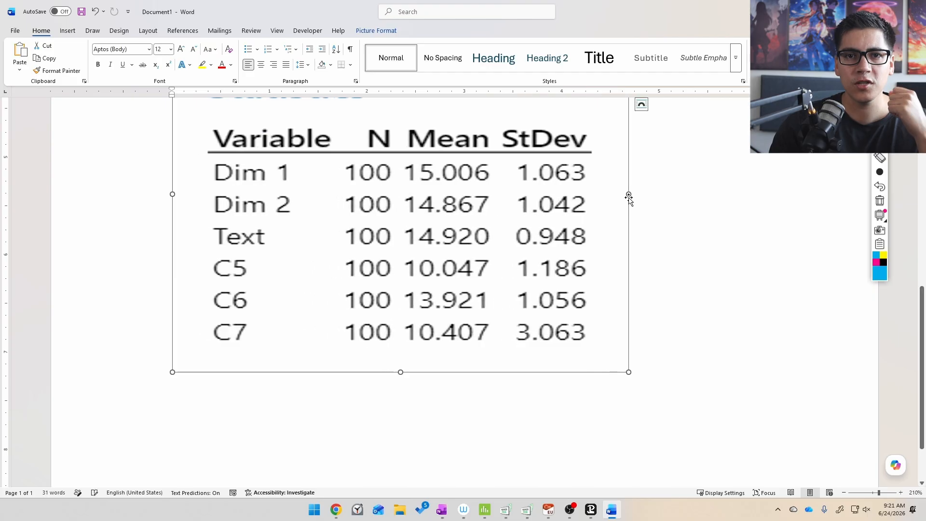
key("ctrl+z")
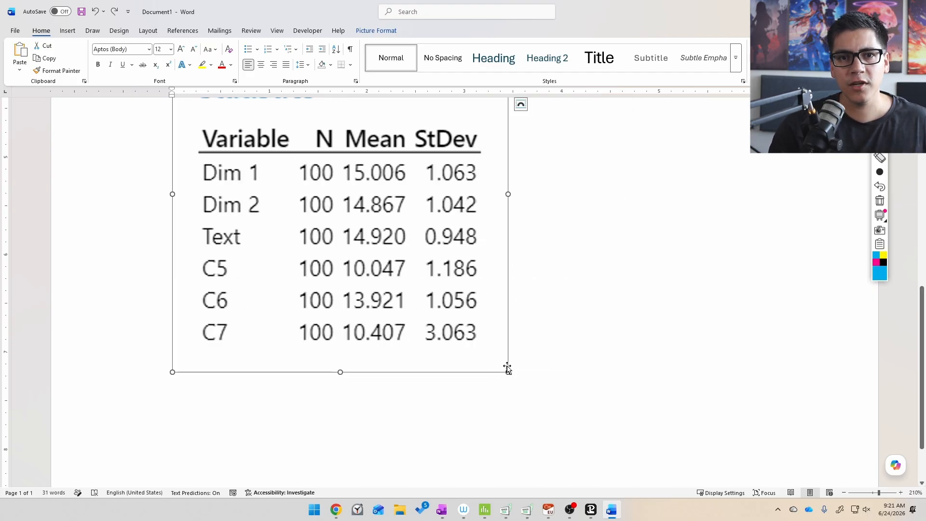
Enlarge the Statistics picture proportionally to about 4 inches wide and place the cursor beside it
left_click_drag(508, 371, 562, 430)
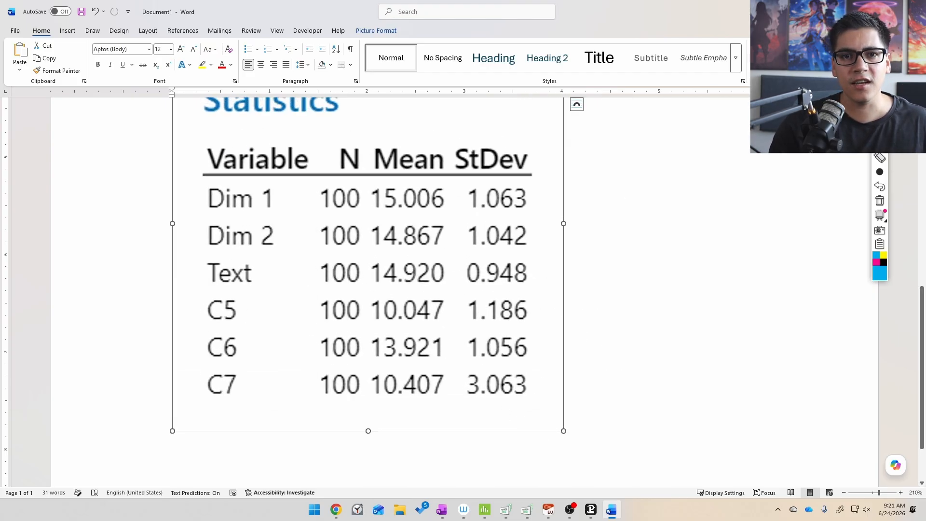
left_click(599, 350)
Send the Statistics table from Minitab directly to Microsoft Word and return to the document to inspect the inserted table
key("alt+Tab")
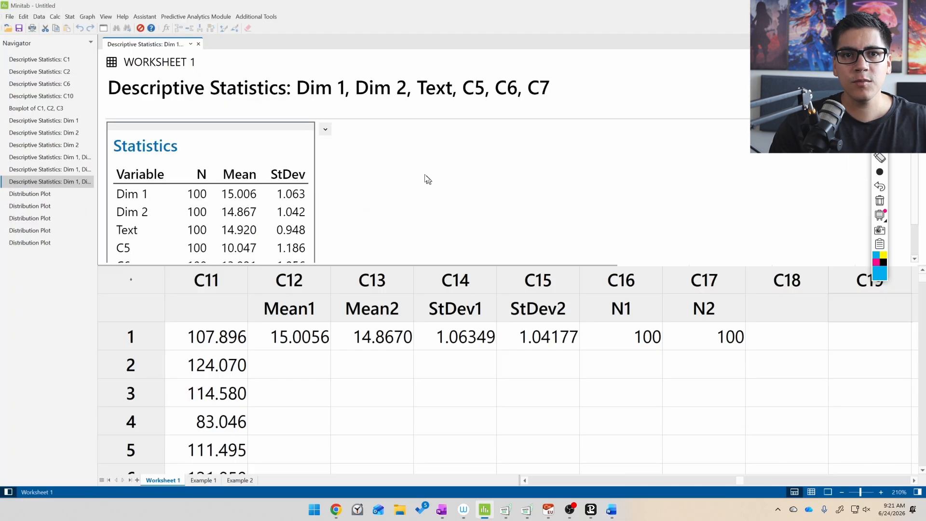
right_click(270, 151)
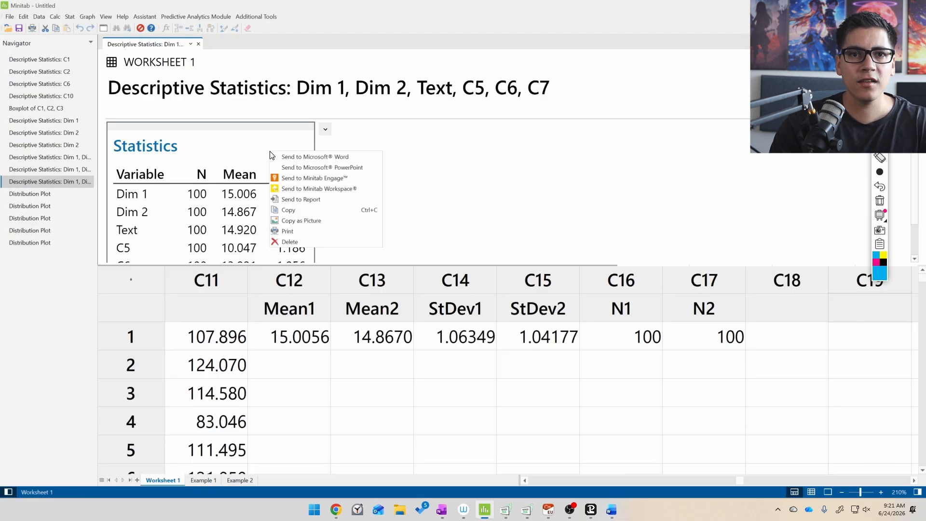
left_click(317, 158)
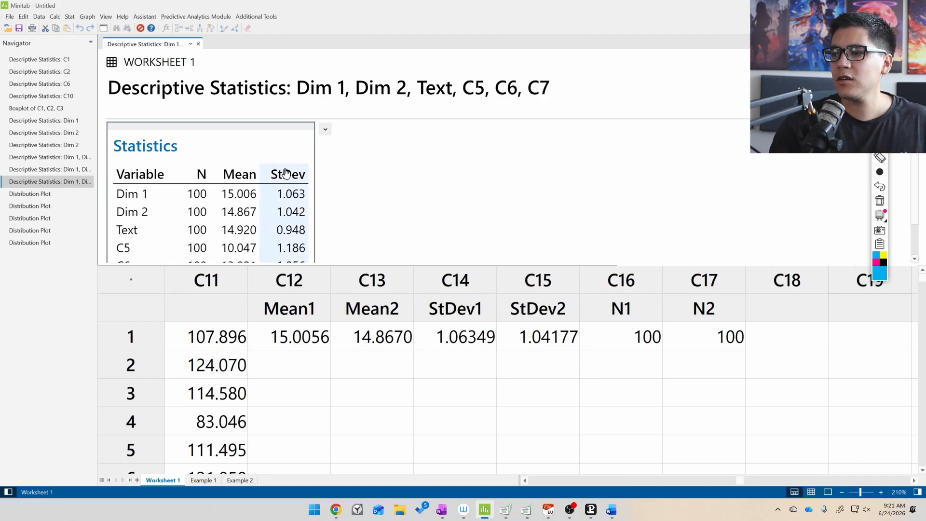
key("alt+Tab")
left_click(239, 343)
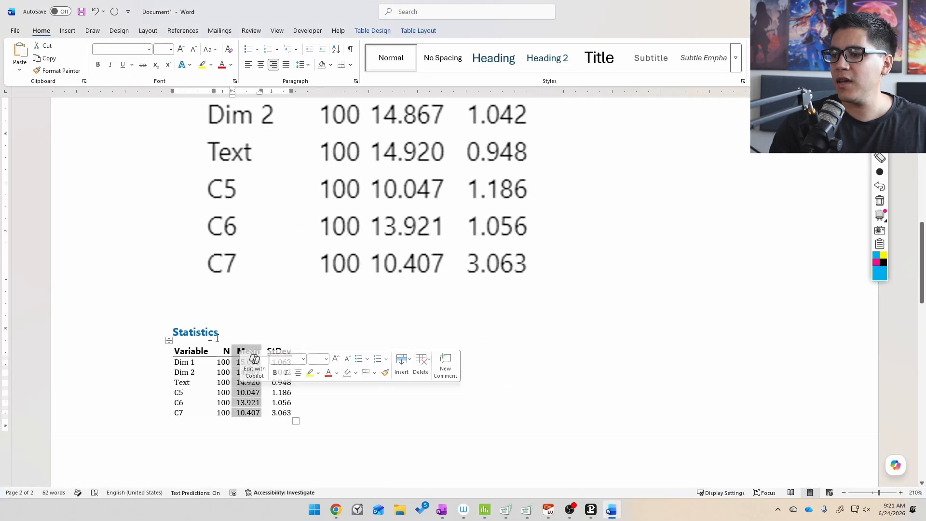
left_click(194, 319)
left_click(188, 332)
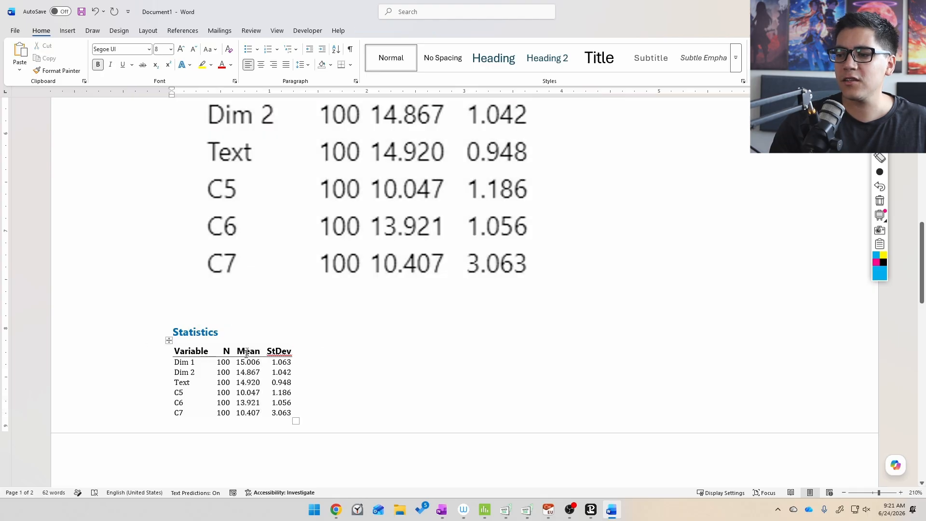
Add ten blank lines below the small Statistics table sent from Minitab
scroll(232, 254, "down", 12)
scroll(203, 304, "up", 8)
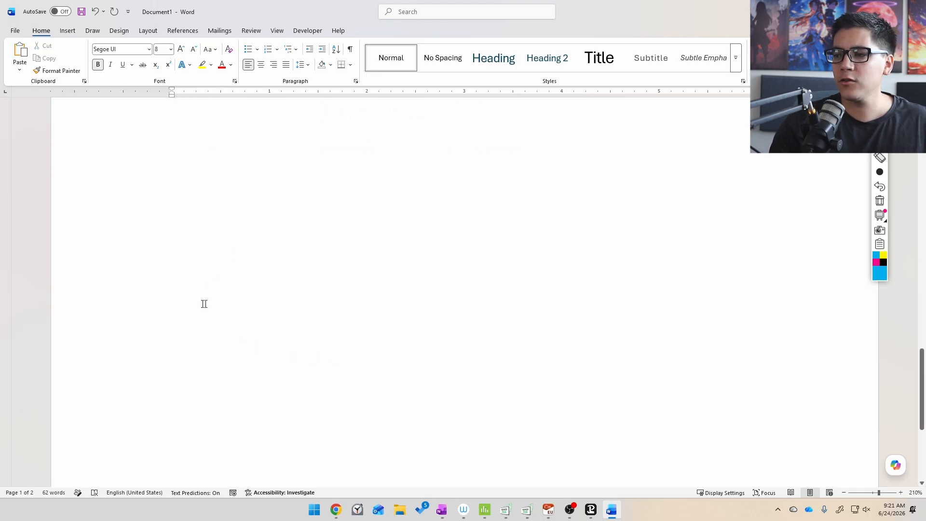
left_click(256, 307)
key("Return")
key("Return")
key("Return")
key("Return")
key("Return")
key("Return")
key("Return")
key("Return")
key("Return")
key("Return")
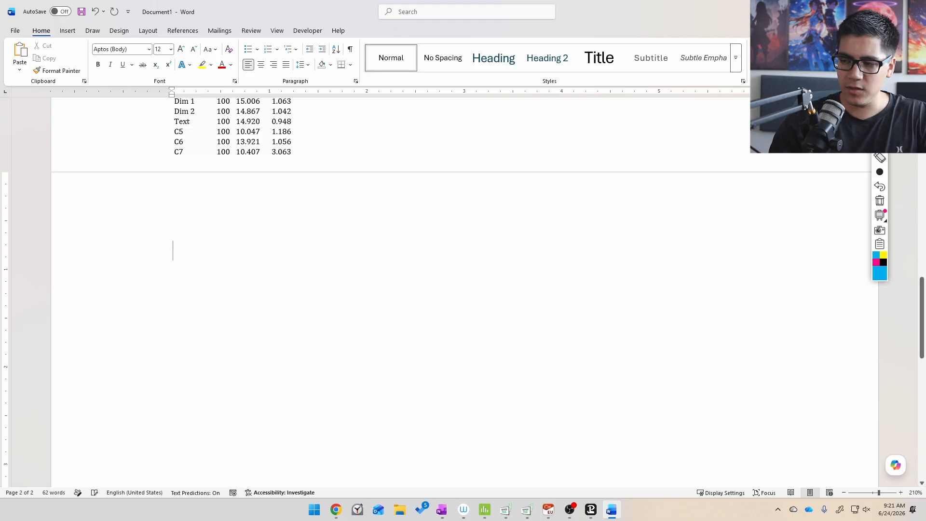
Enter three spaced sample lines on page 2: efgsdgdsfg, dsfgsdfgfsdgdsf and asdfgasdfsadfdsa
left_click(250, 174)
type("efgsdgdsfg")
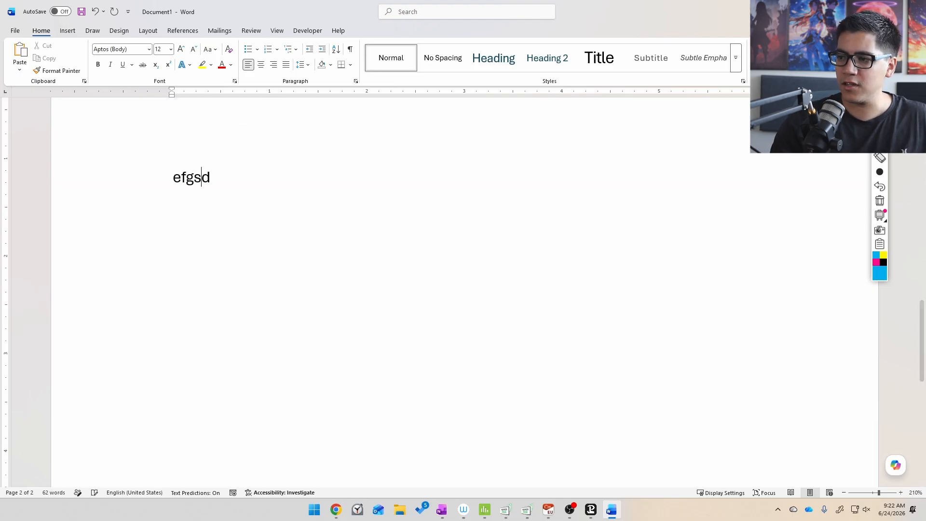
left_click(229, 279)
type("dsfgsdfgfsdgdsf")
left_click(229, 446)
type("asdfgasdfsadfdsa")
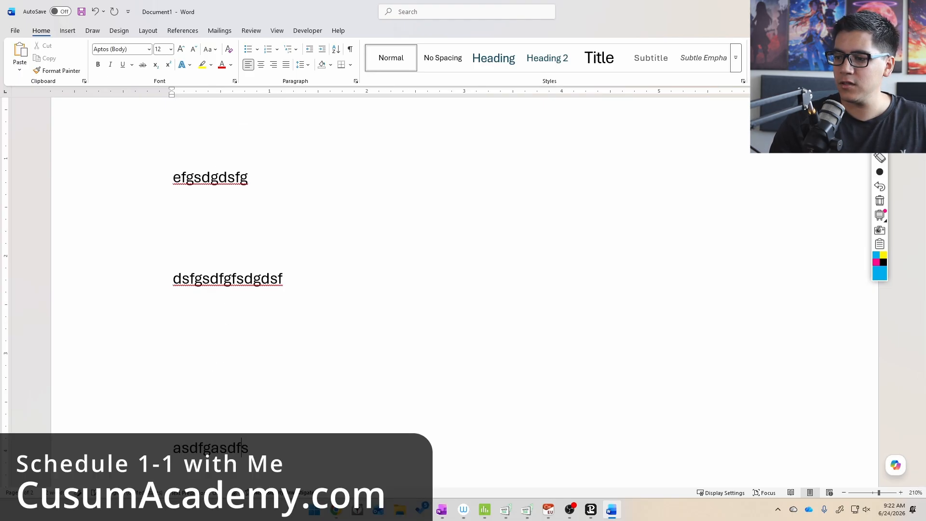
Send Minitab's Statistics table to Word at a cursor placed between the second and third sample lines, and check the inserted table
left_click(228, 346)
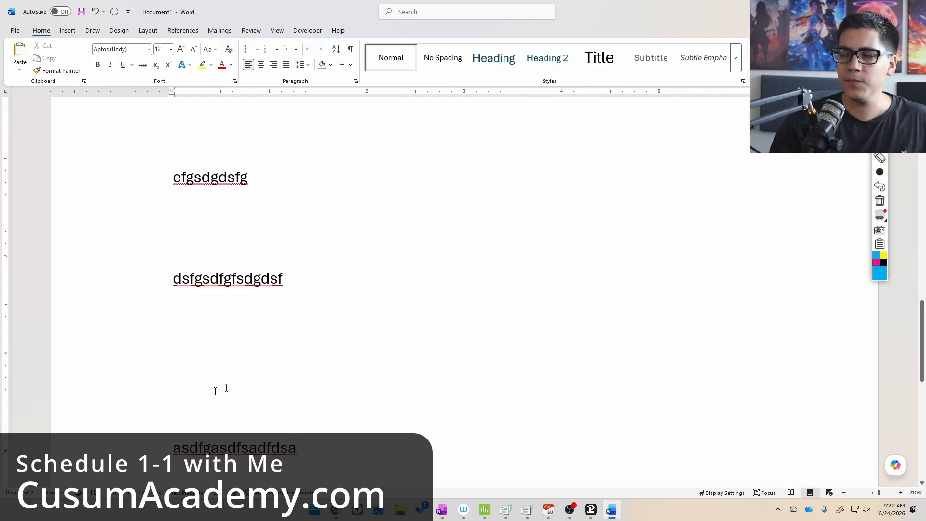
left_click(484, 510)
right_click(232, 143)
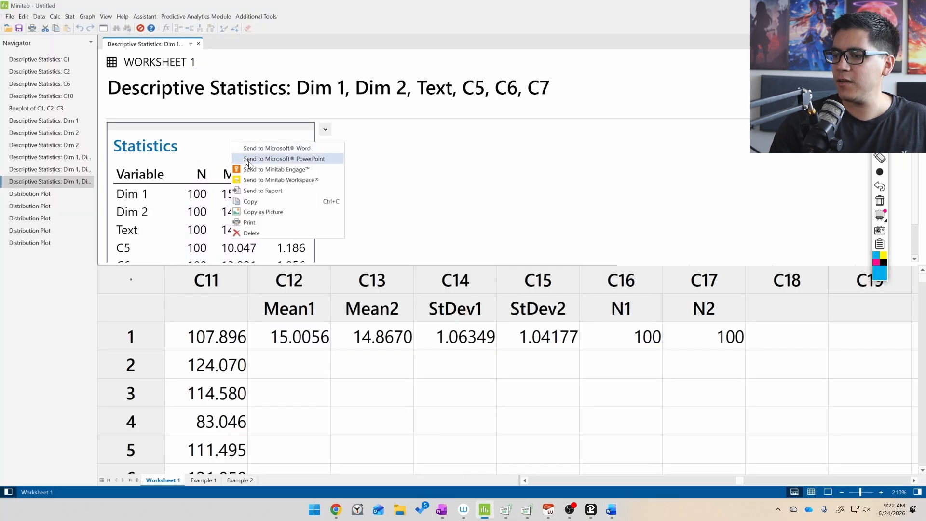
left_click(282, 149)
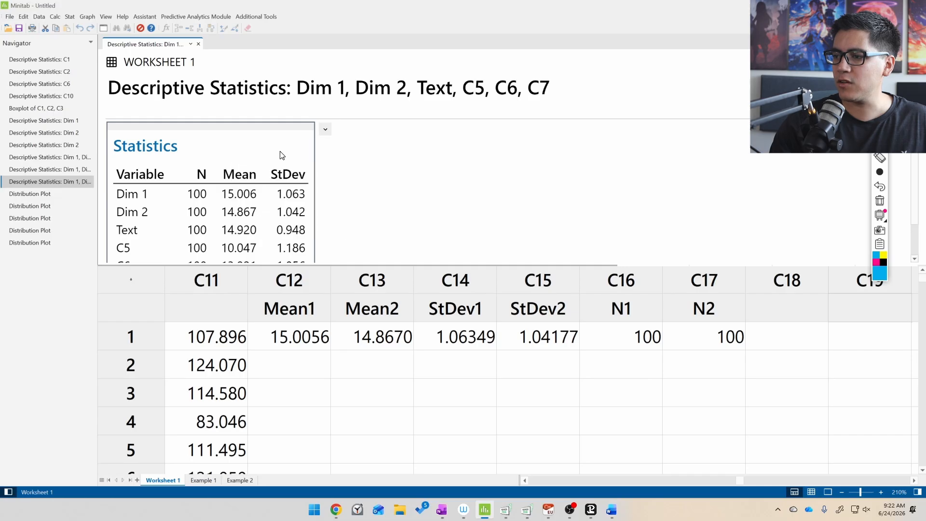
left_click(610, 509)
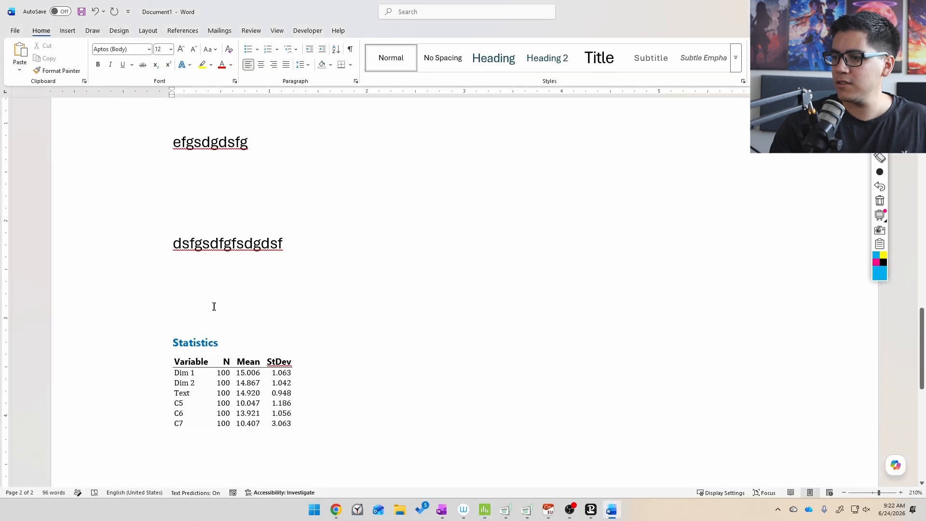
scroll(215, 307, "down", 2)
left_click_drag(135, 222, 127, 215)
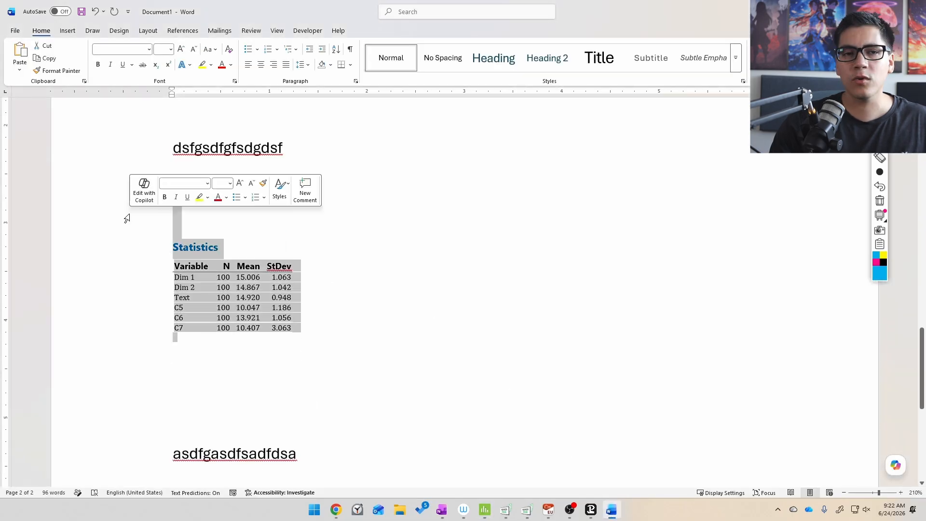
key("Left")
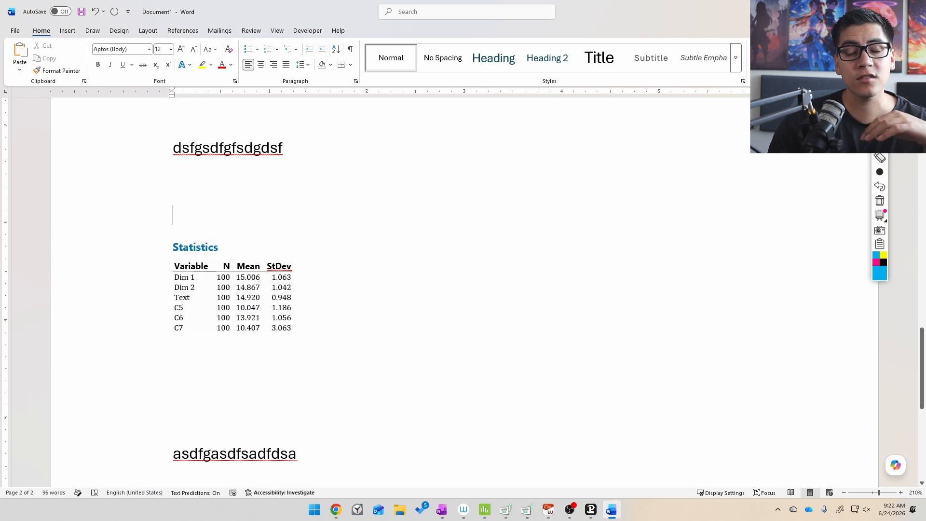